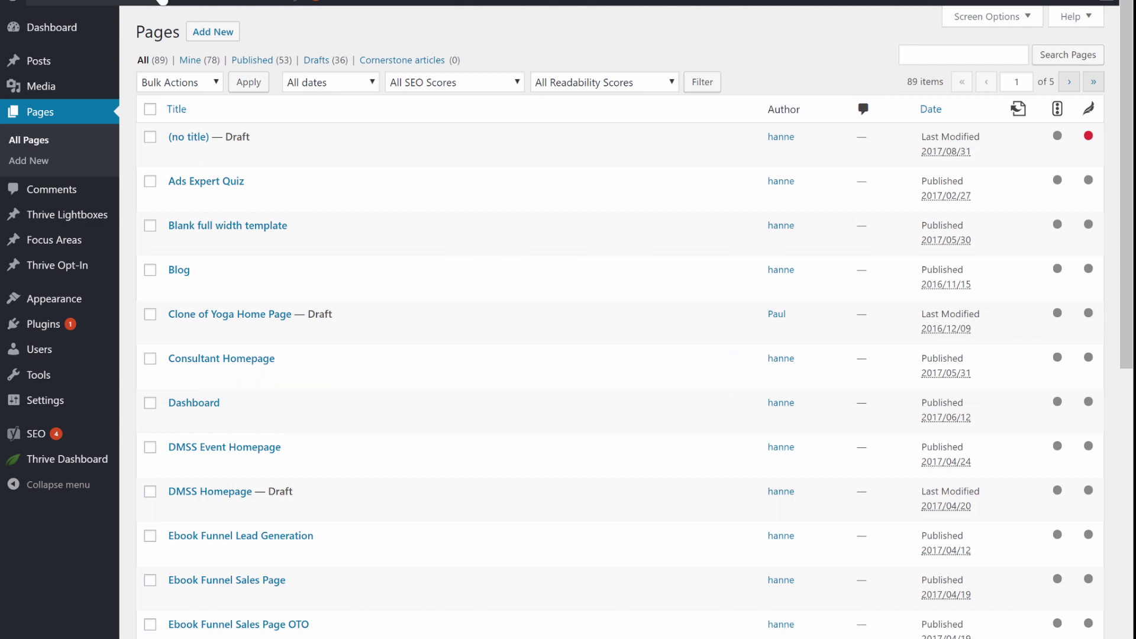
Create a new page titled "Sign Up High Fat Healthy" and set its permalink slug to high-fat-healthy-food.
click(213, 34)
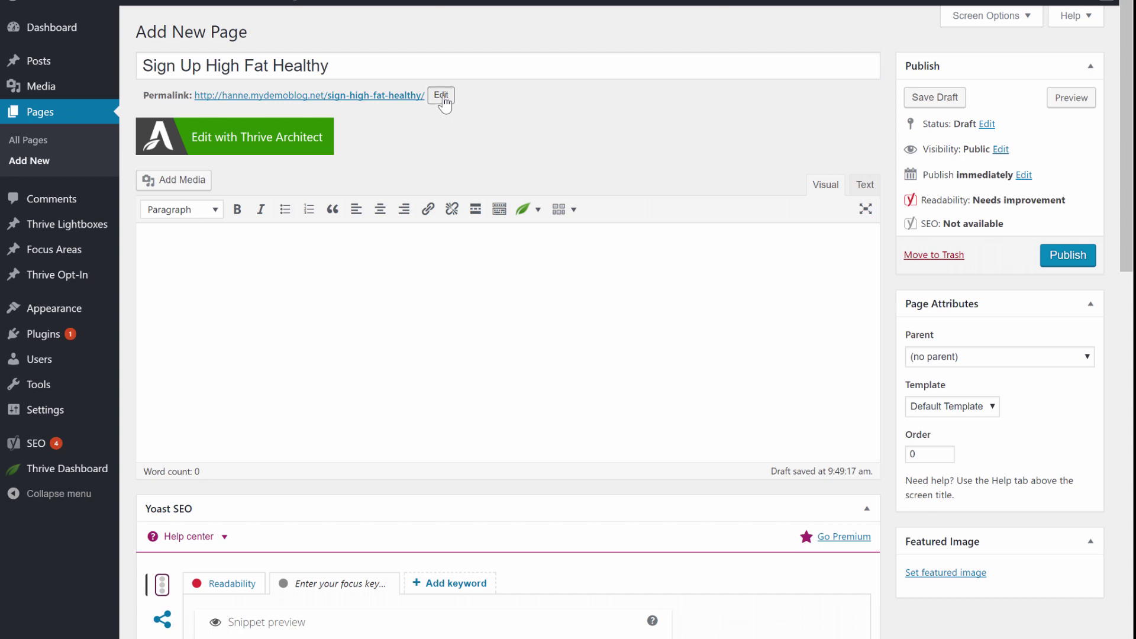
click(441, 95)
key(Delete)
key(Delete)
key(Delete)
key(Delete)
key(Delete)
key(End)
text(-food)
key(Return)
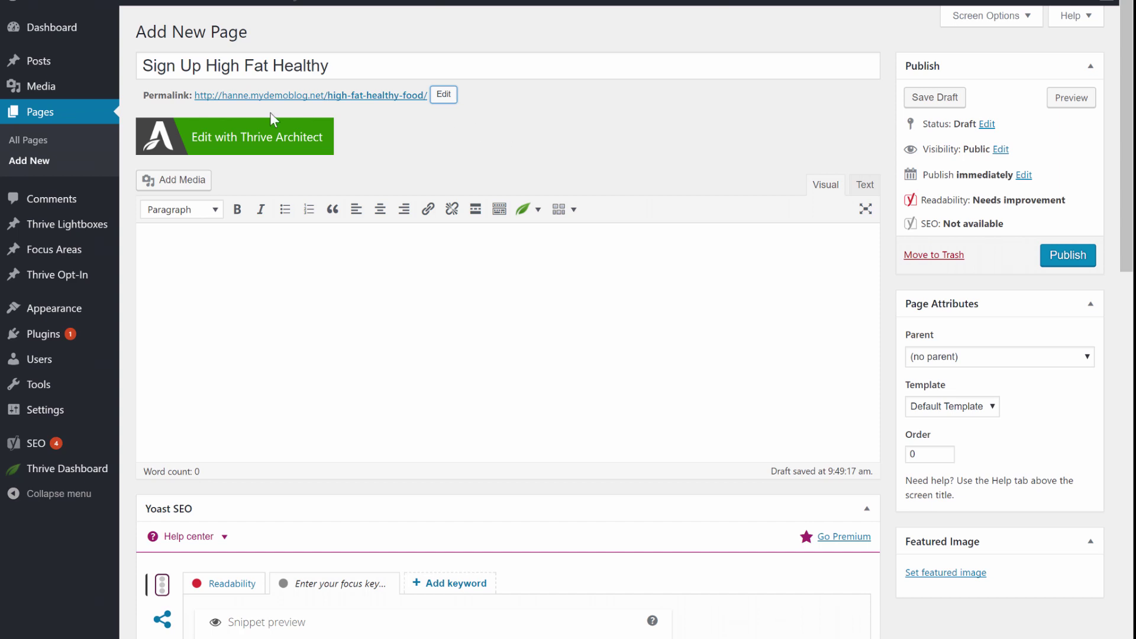
Edit the page with Thrive Architect and apply the Elementary 1-Step Lead Generation landing page template.
click(274, 142)
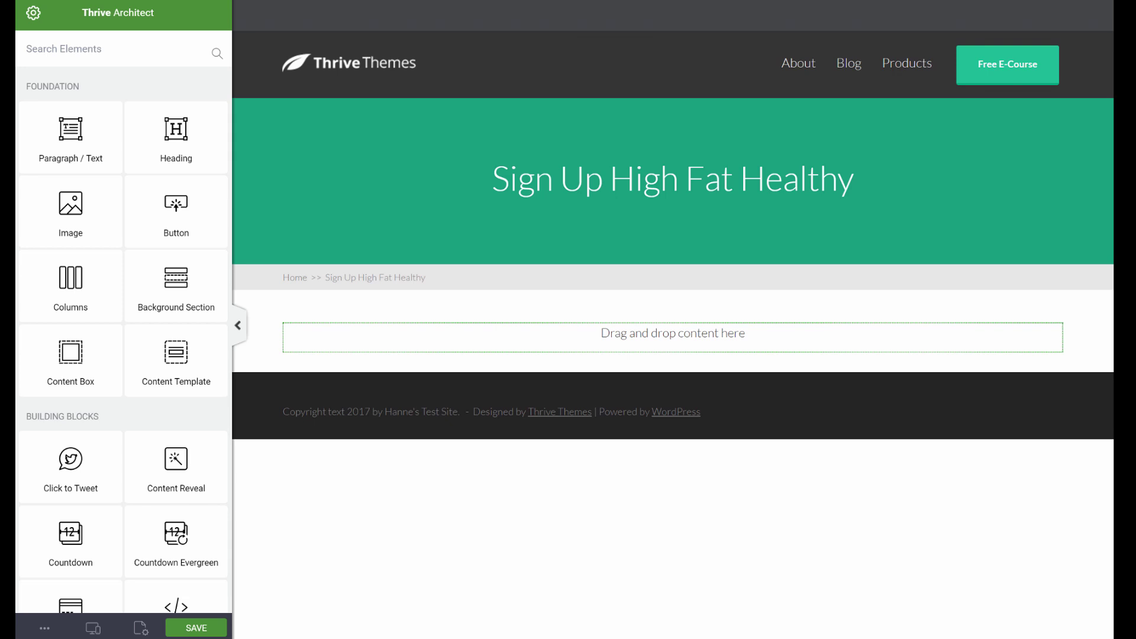
click(141, 629)
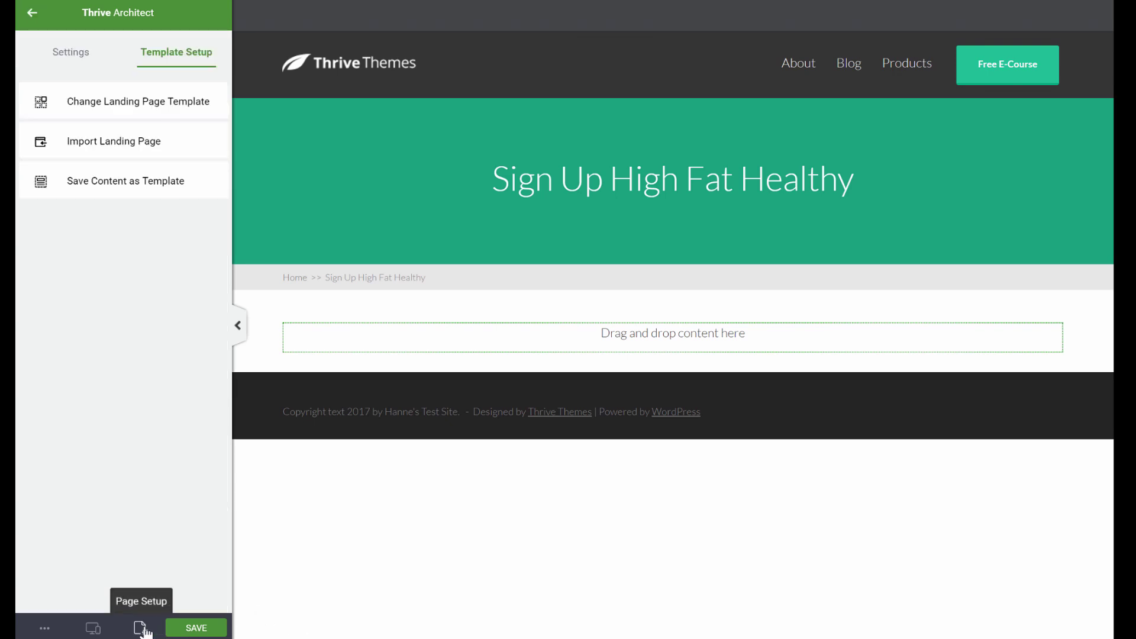
click(112, 112)
scroll(767, 253, down, 5)
scroll(768, 252, down, 3)
scroll(768, 253, up, 4)
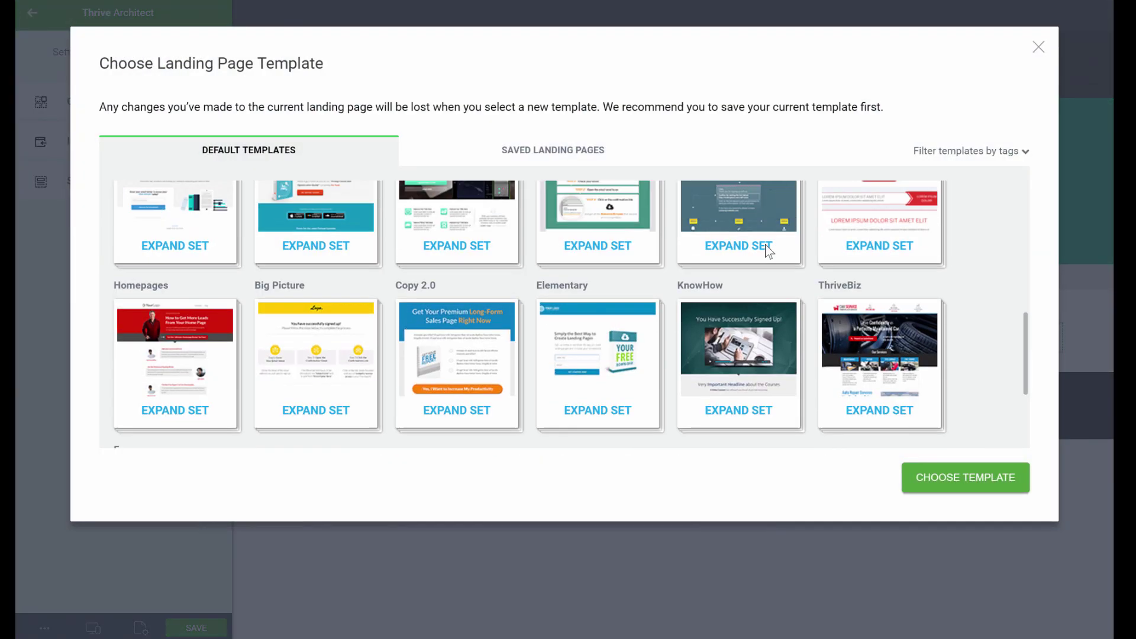
scroll(768, 253, down, 3)
scroll(764, 252, down, 2)
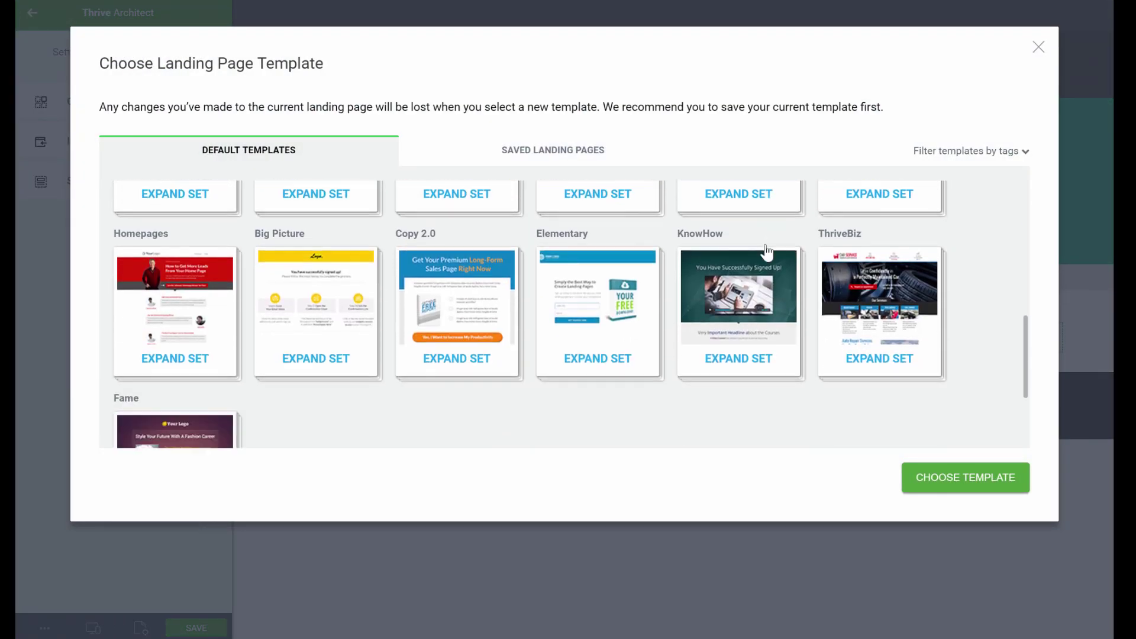
click(579, 291)
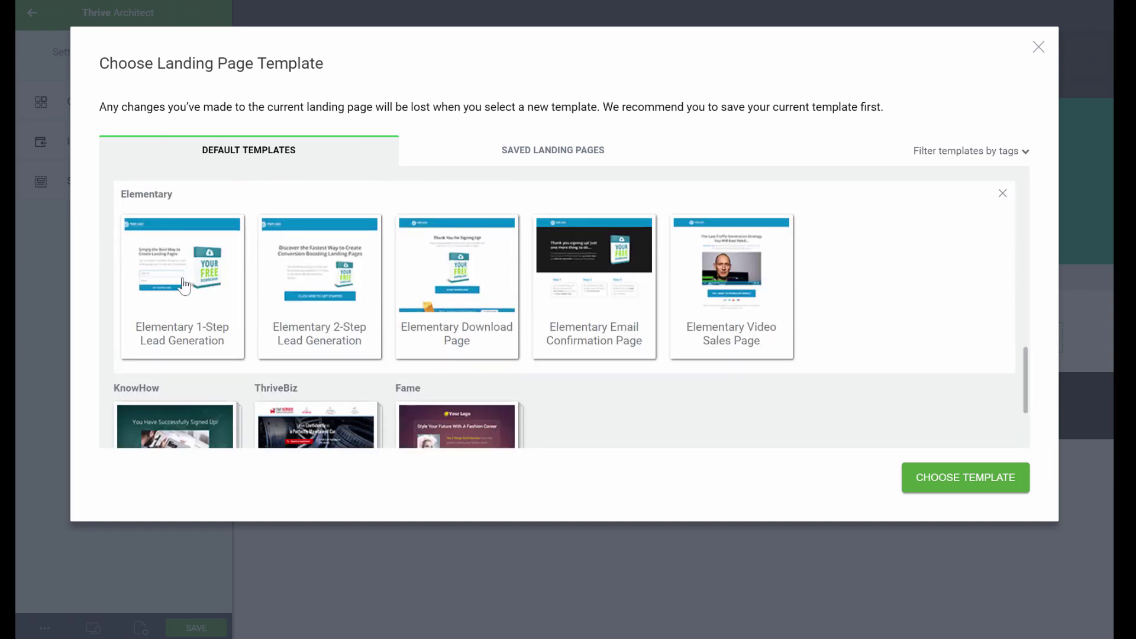
click(184, 284)
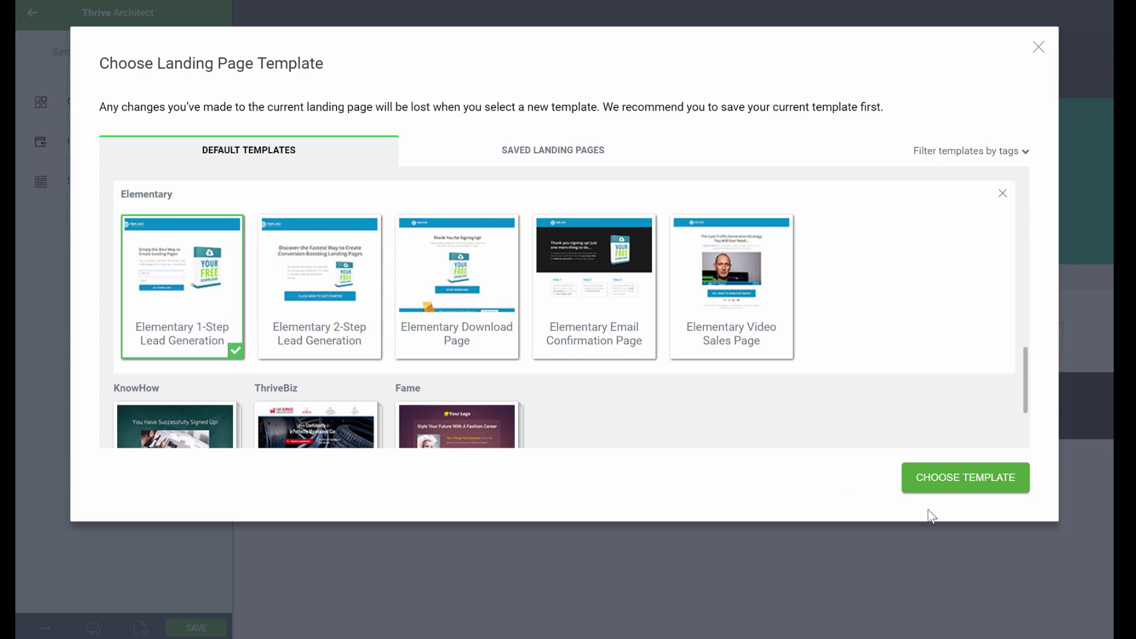
click(972, 484)
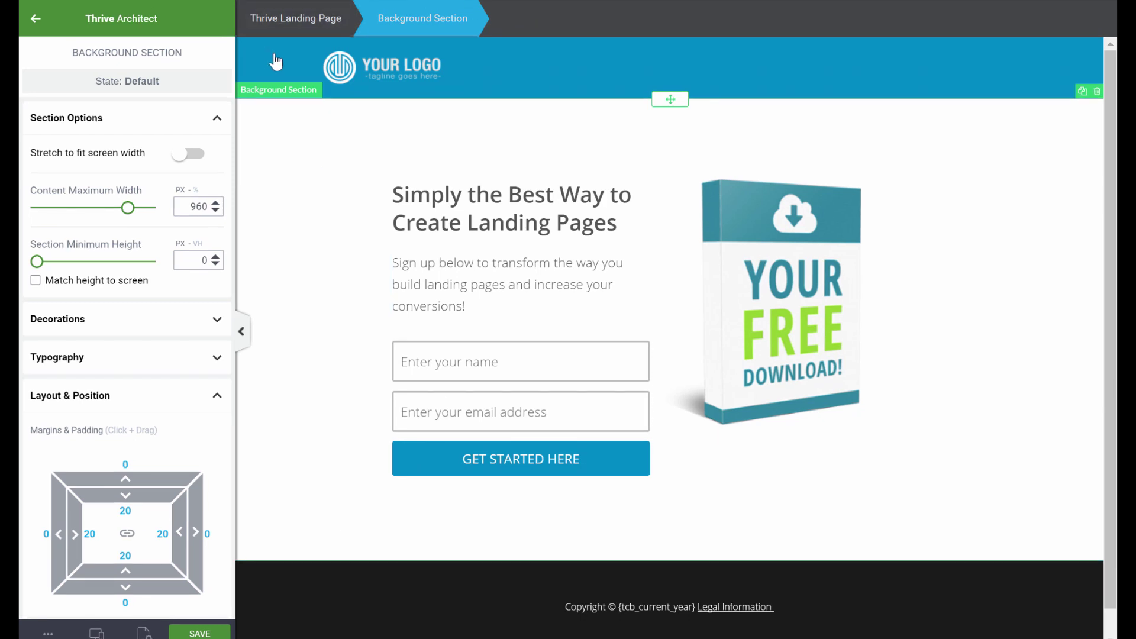
Change the header background section's solid color to the saved green swatch #abc360.
click(489, 88)
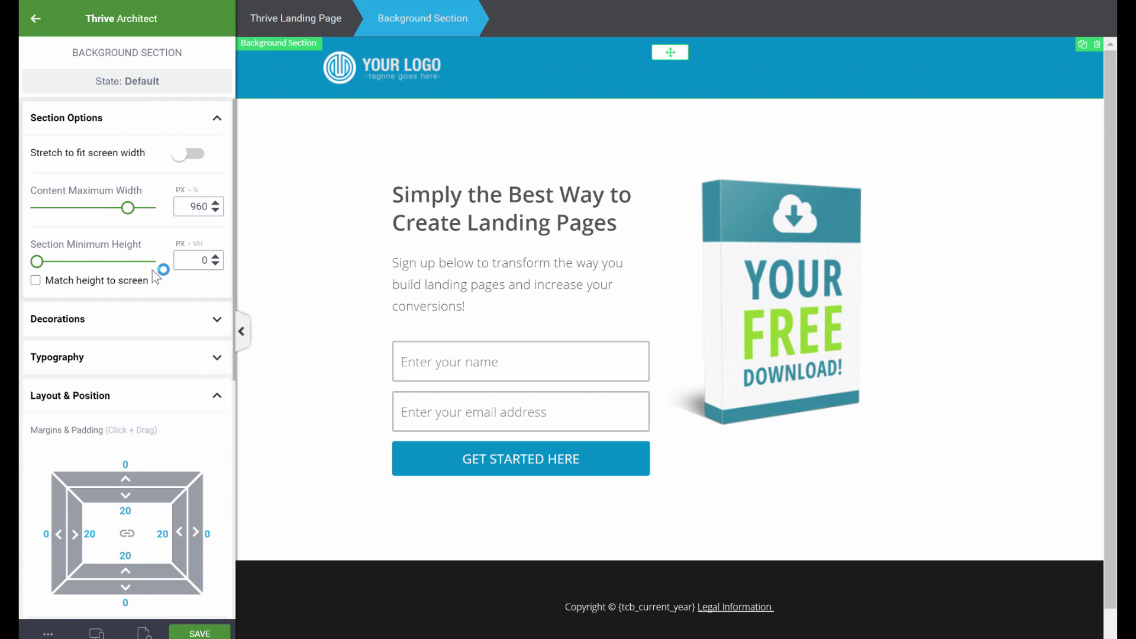
scroll(159, 267, down, 7)
scroll(136, 274, down, 1)
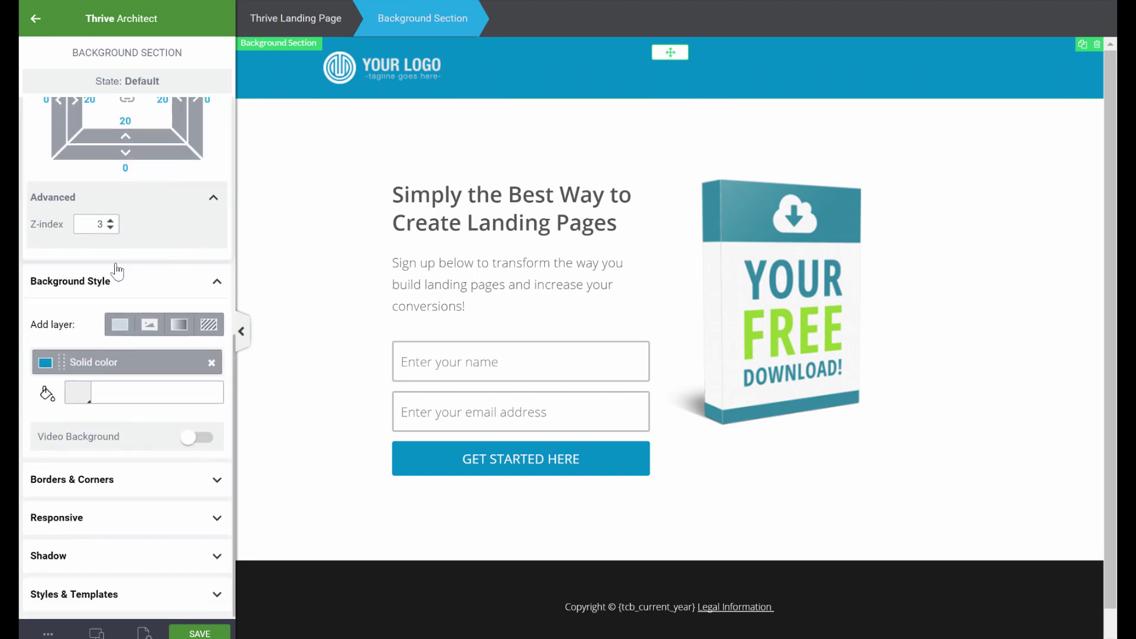
click(45, 362)
click(64, 555)
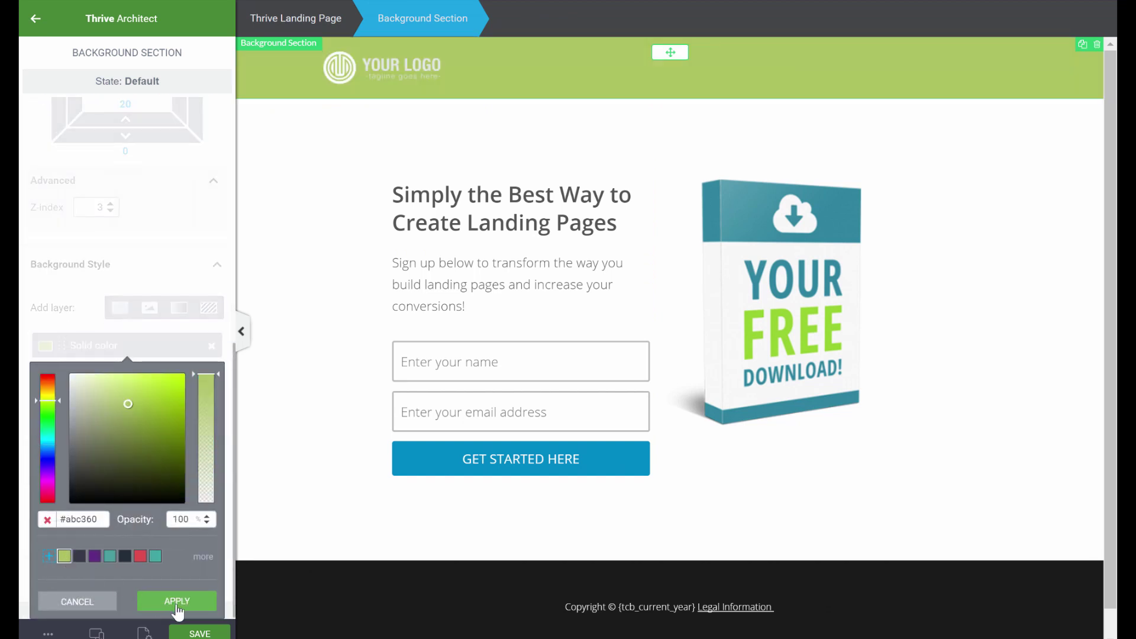
click(189, 602)
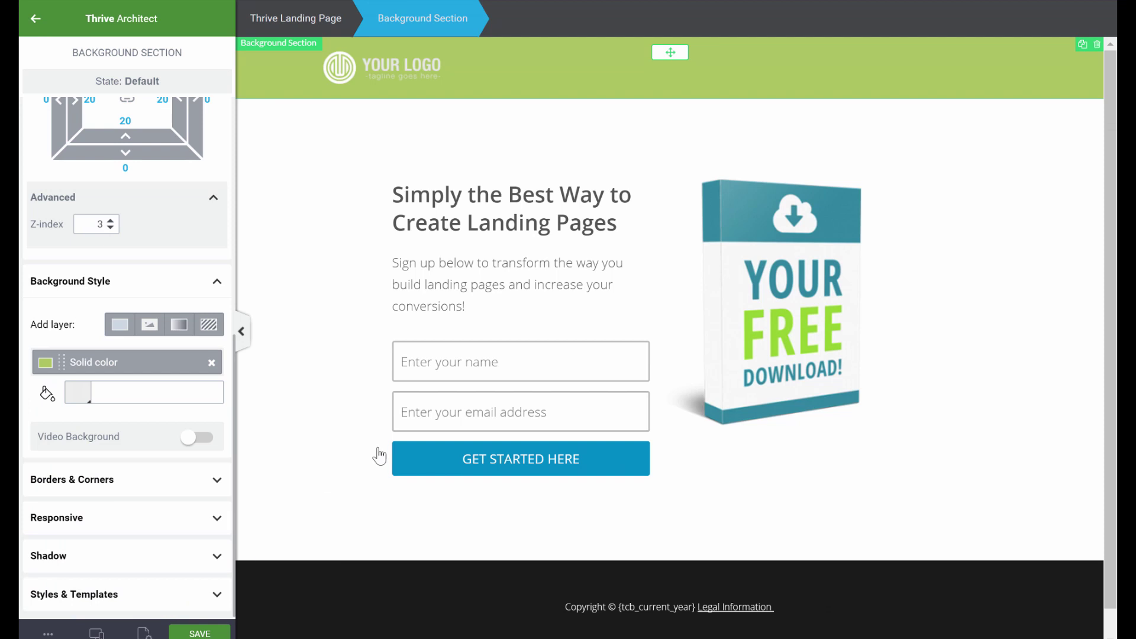
Replace the product box image with the "11 High-Fat Foods Any Healthy Diet Needs" cover and set its size to 314 px.
click(821, 275)
click(127, 153)
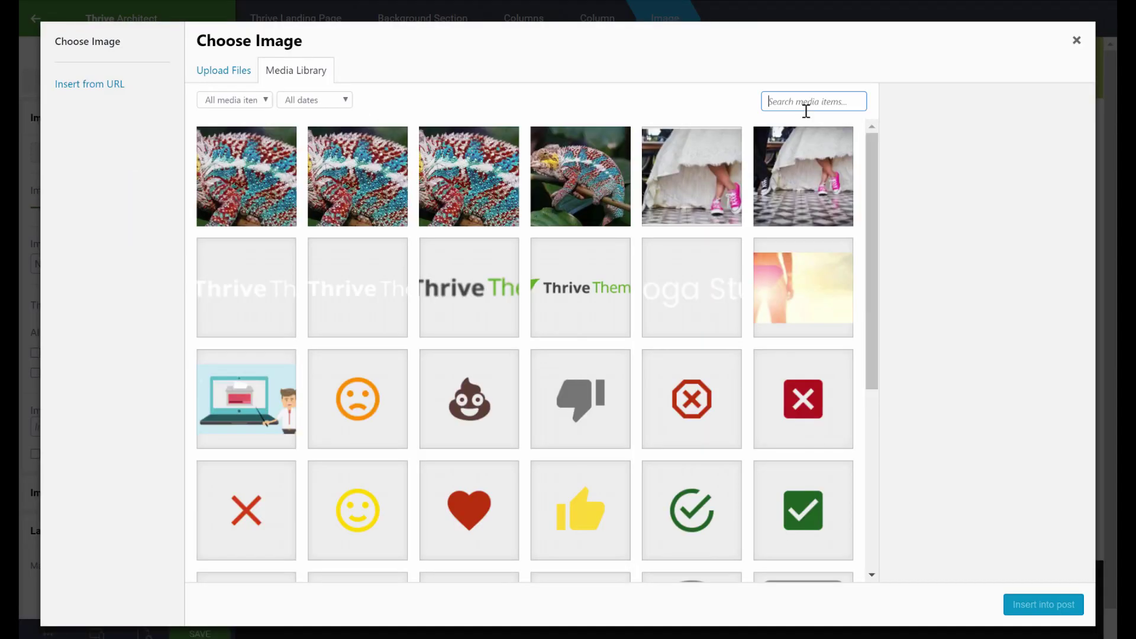
click(806, 110)
text(c)
text(ore)
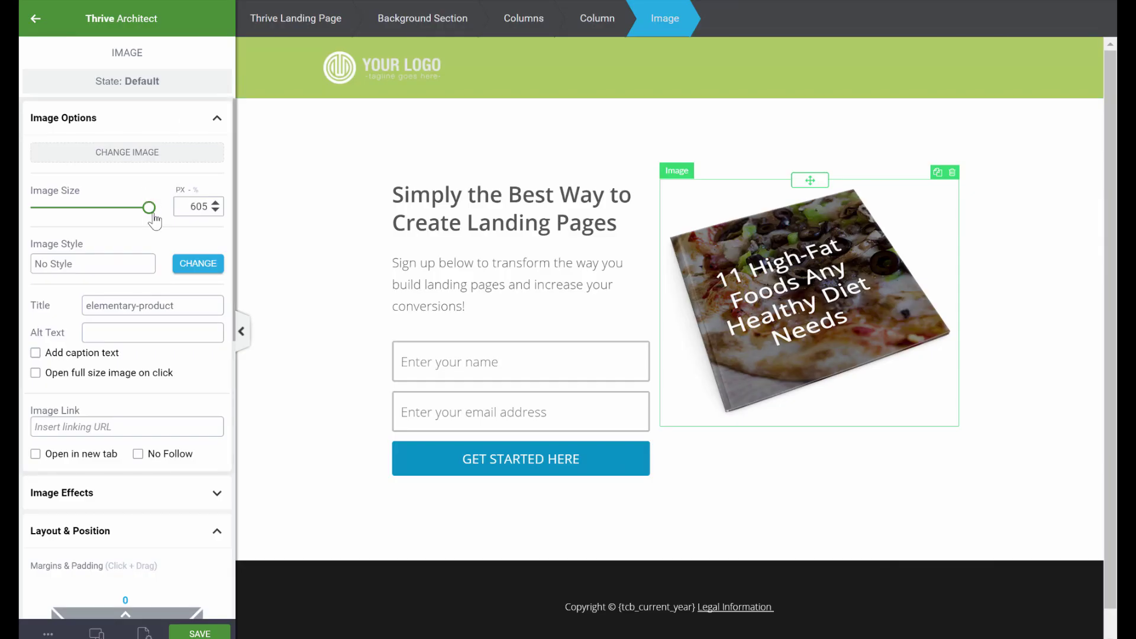
drag(153, 219, 122, 215)
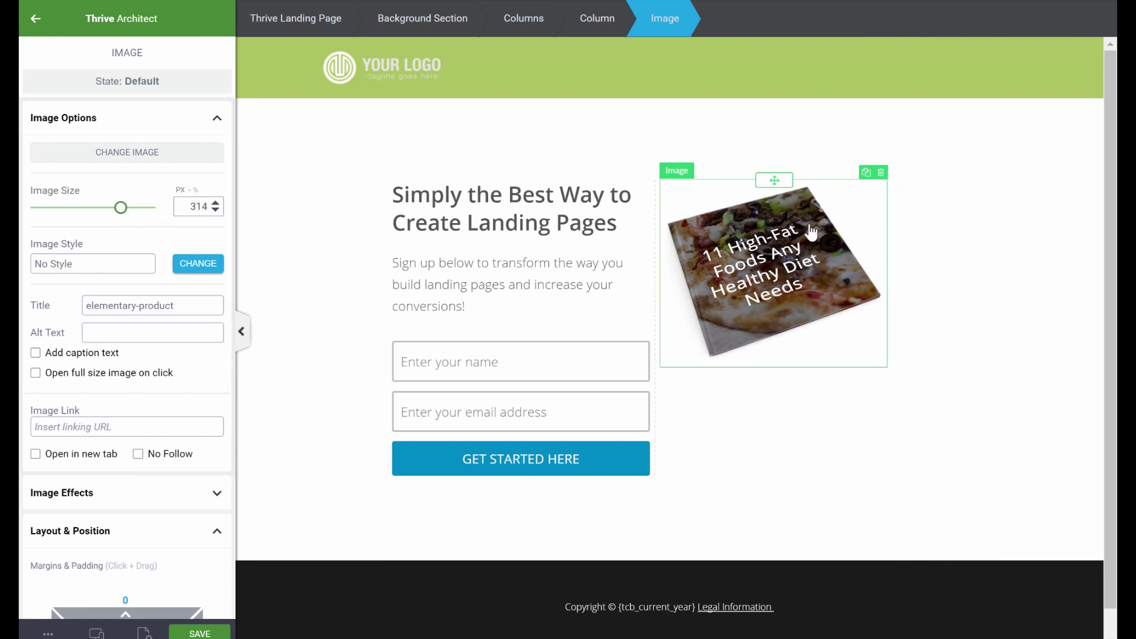
Center the cover image in its column and set its top margin to 49.
scroll(189, 327, down, 4)
scroll(189, 327, down, 1)
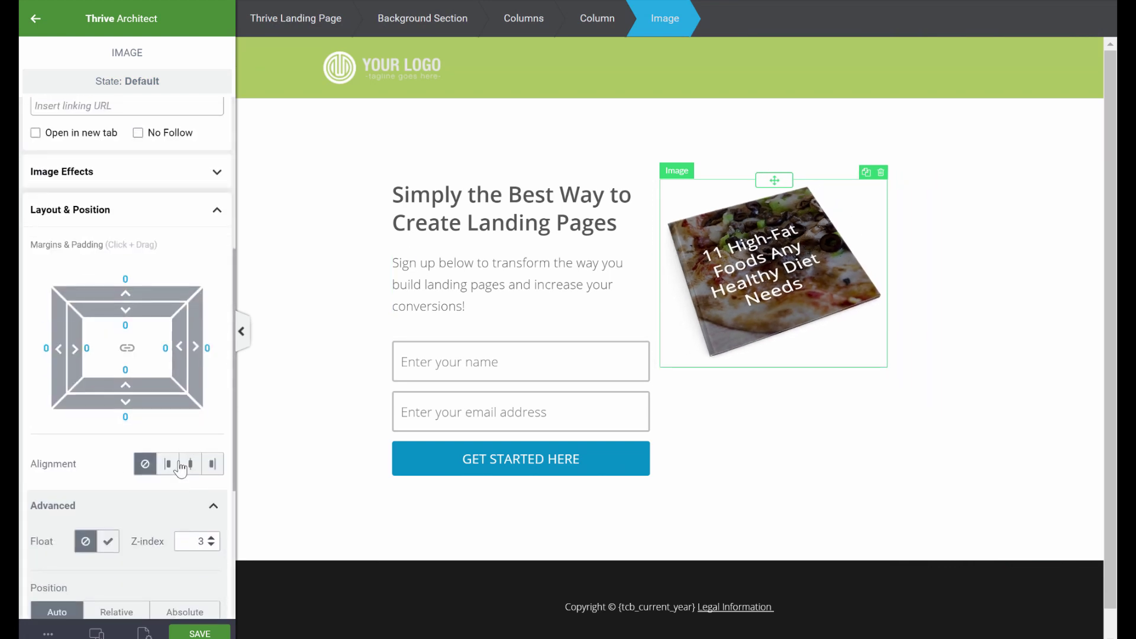
click(190, 464)
click(128, 283)
text(41)
key(BackSpace)
text(9)
click(1064, 355)
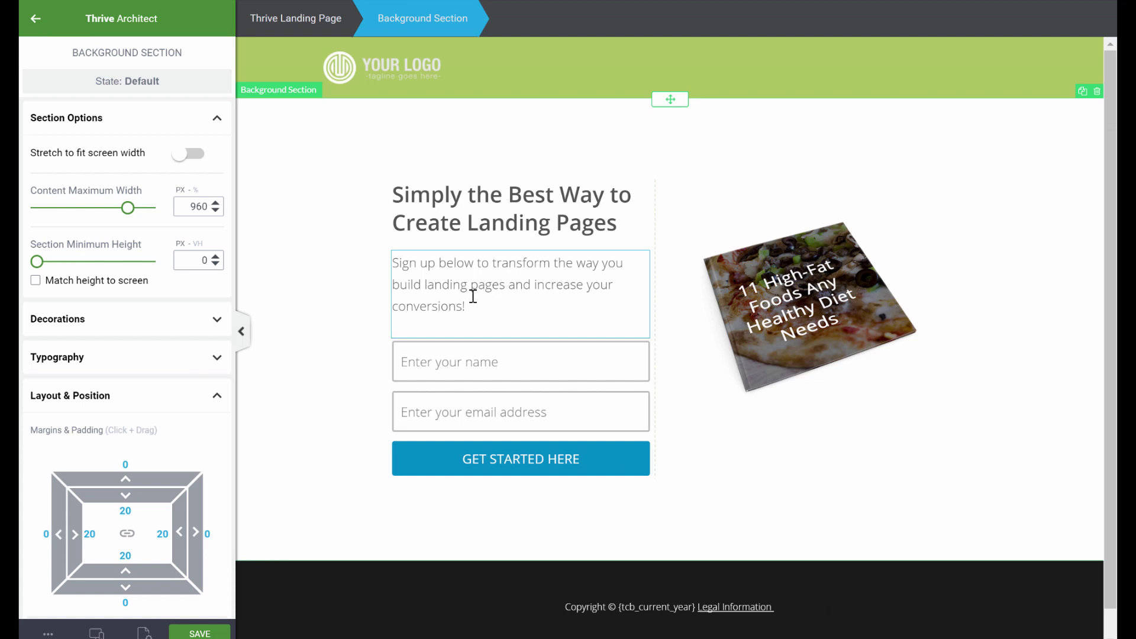
Replace the headline with "Discover 11 High-Fat Foods Your Doctor Would Never Tell You About But That You Need in a Healthy Diet".
text(Discov)
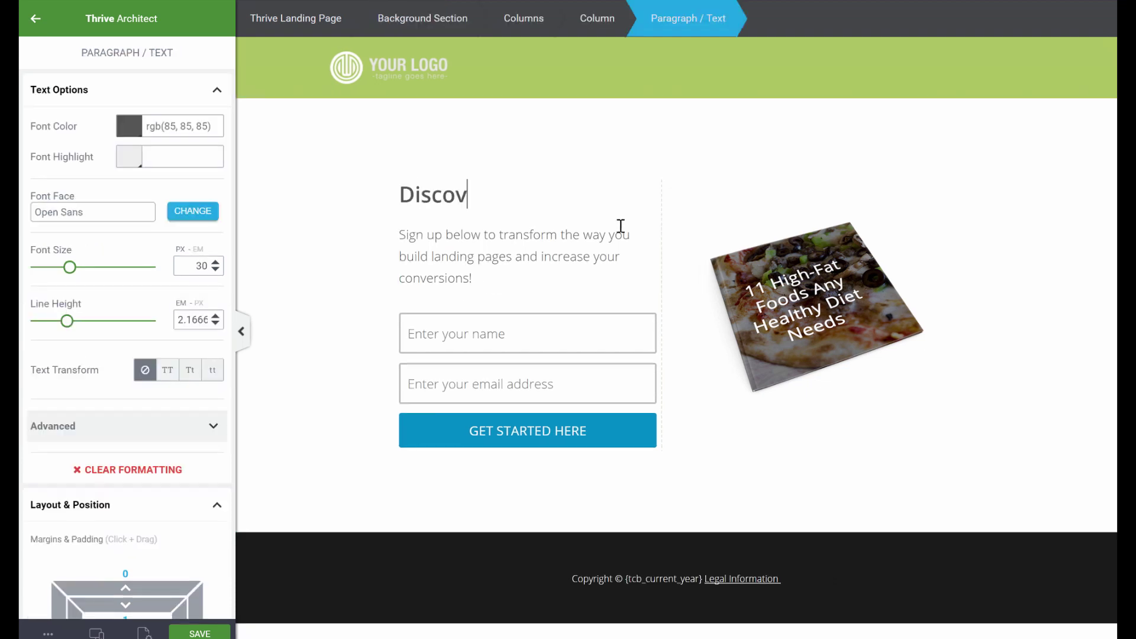
text(er 11 High-Fat Foods You)
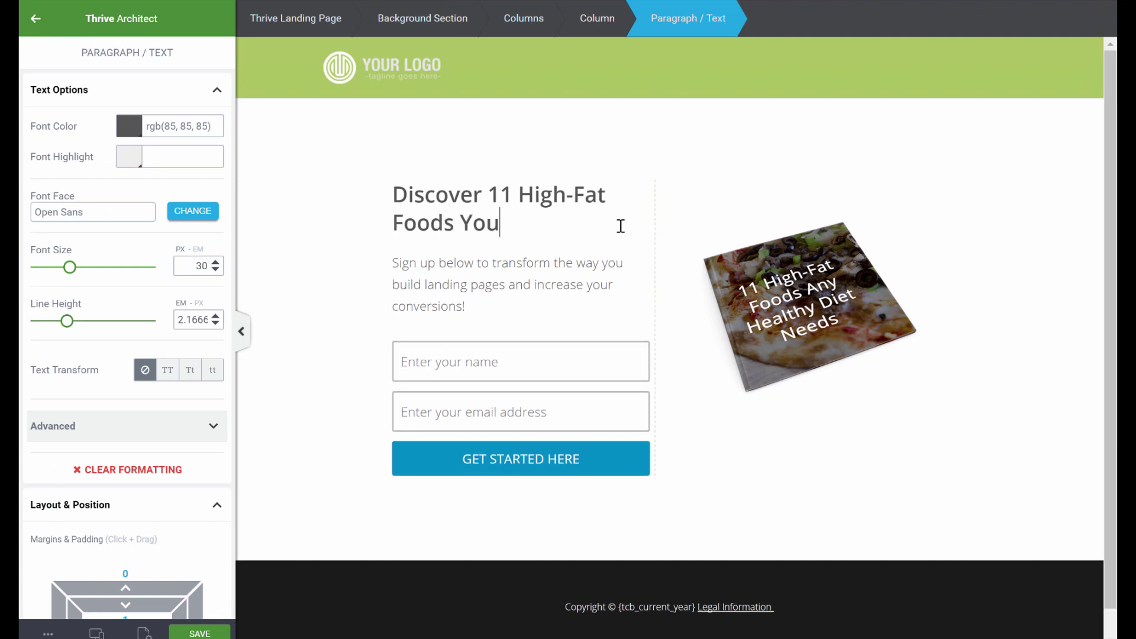
text(r Doctor Would Never Tell You Abo)
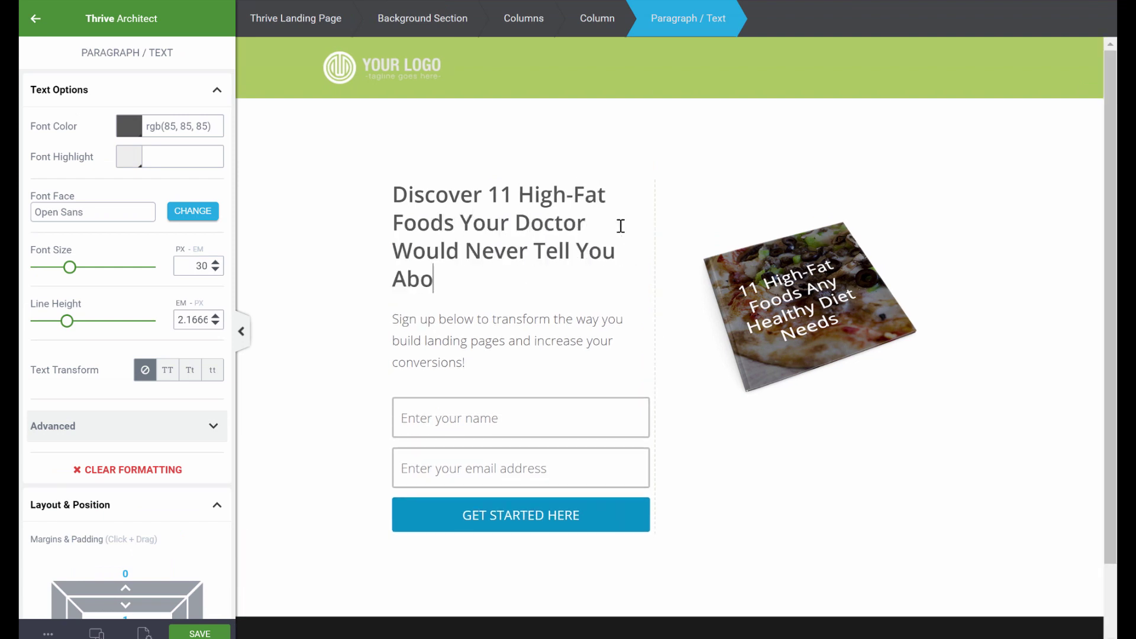
text(ut But That You Need in a Healthy Diet)
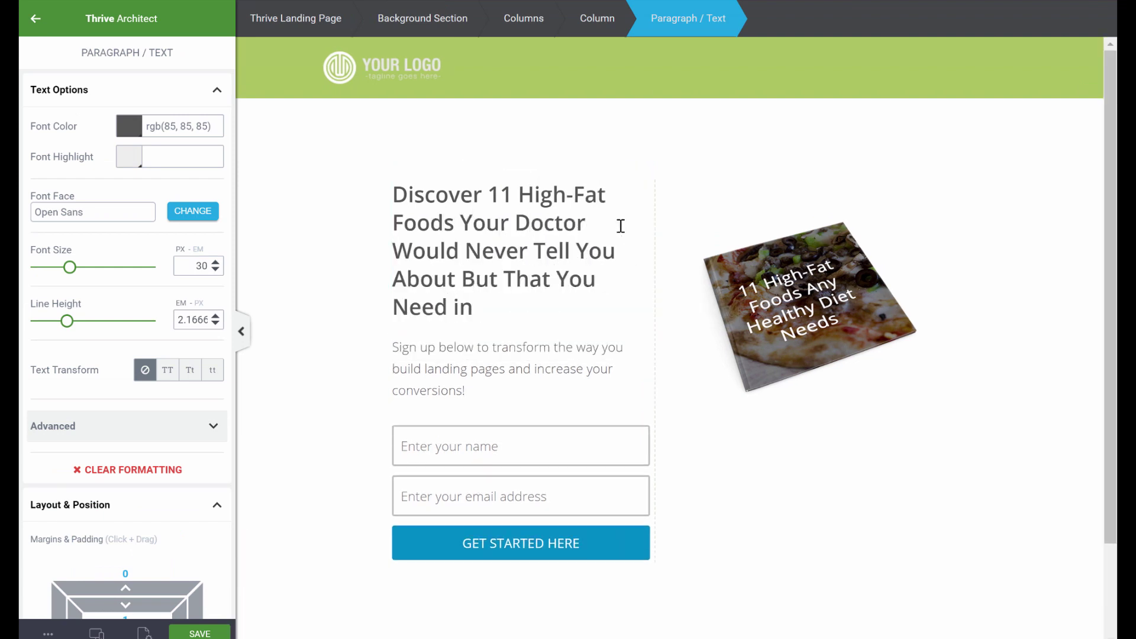
Change the text below the headline to "Sign up below to immediately download this free report." and widen the text column.
click(496, 349)
drag(496, 349, 525, 386)
text(immediately download this free report.)
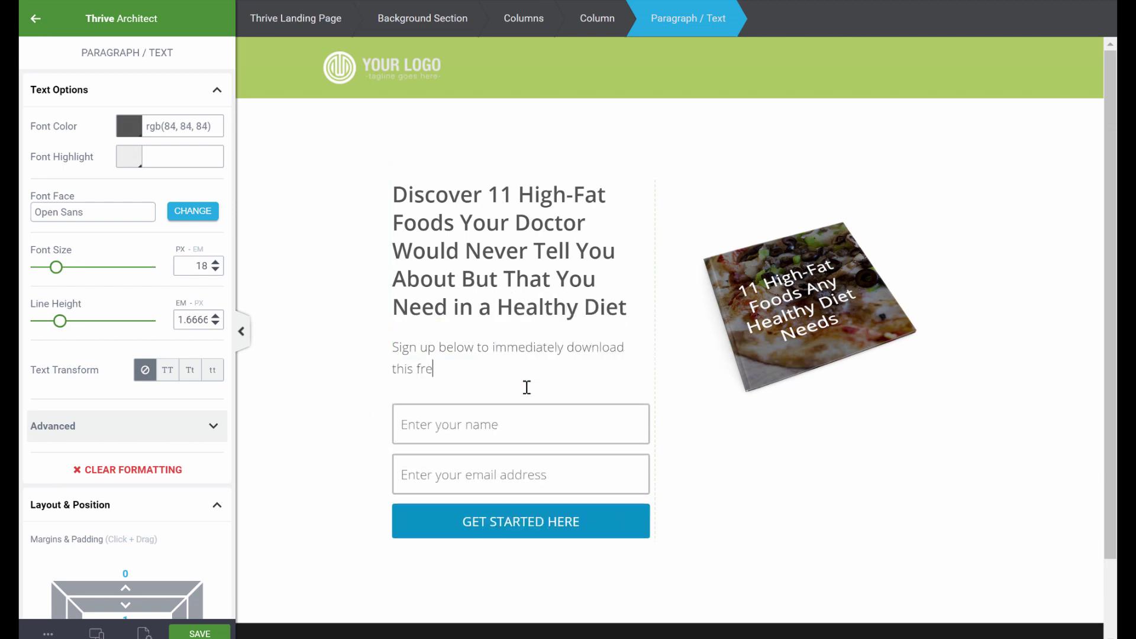
click(530, 181)
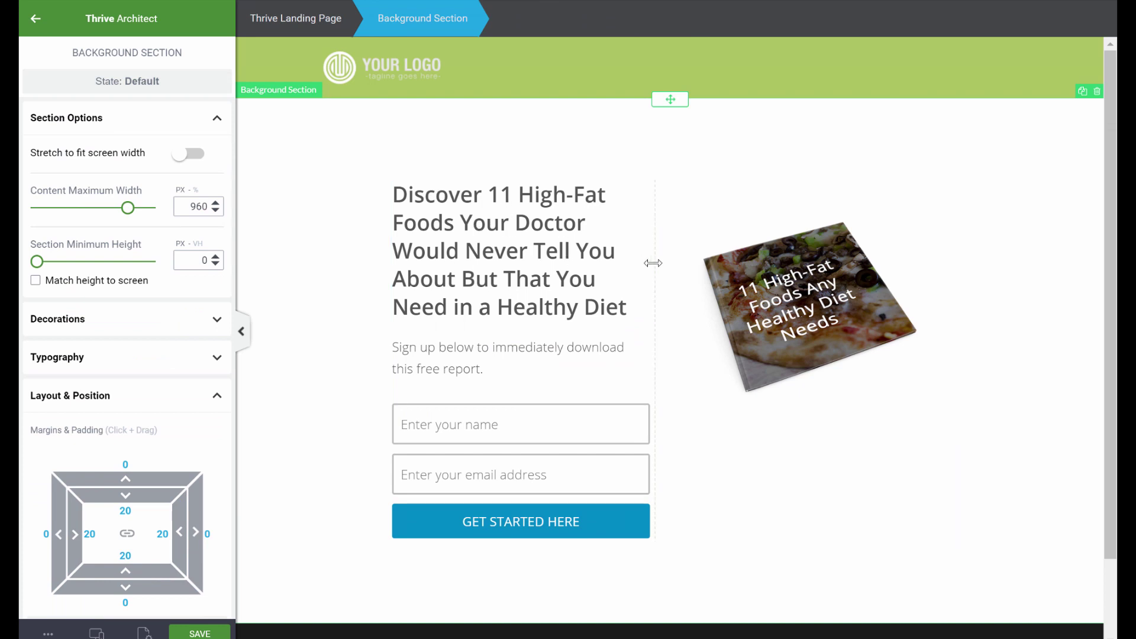
drag(654, 262, 732, 267)
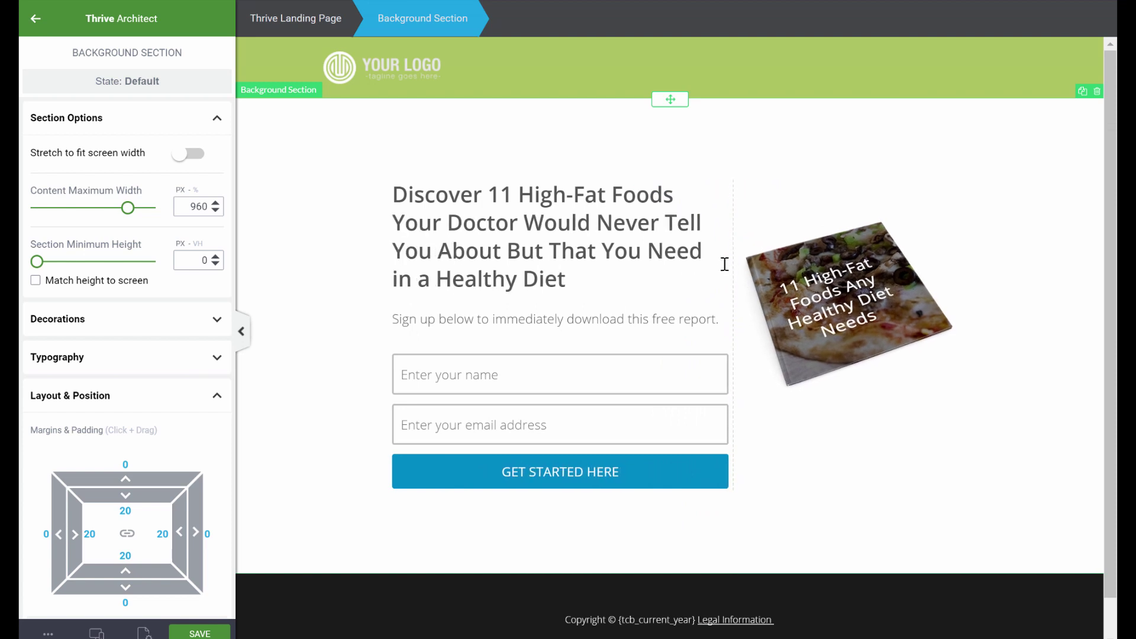
Edit the lead generation form's elements and change the submit button text to "Download the Report".
click(551, 402)
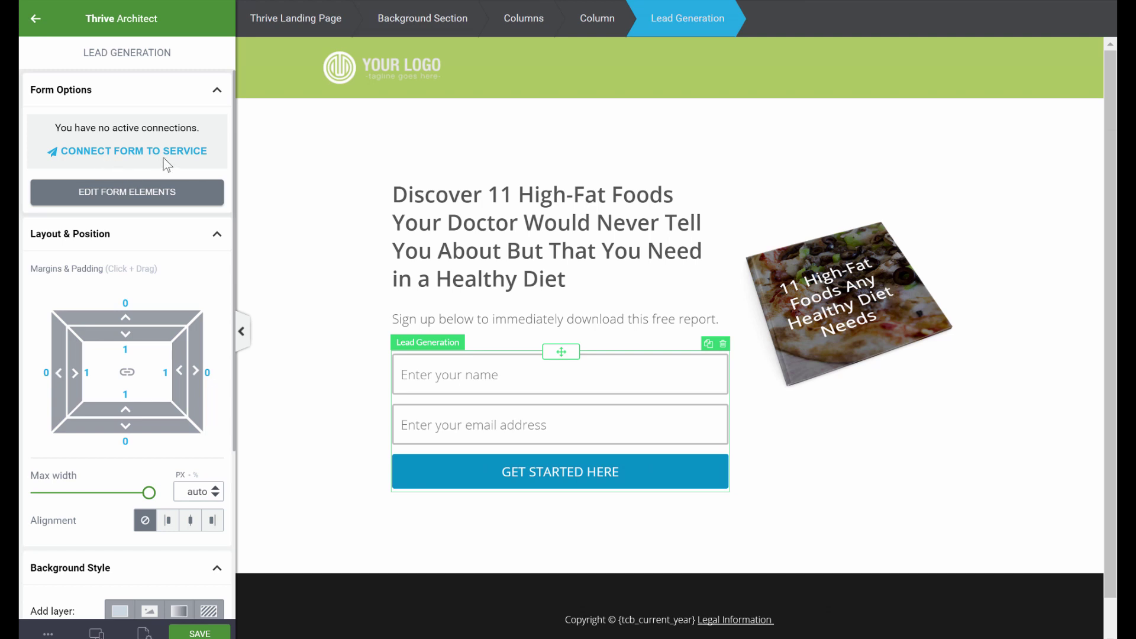
click(140, 203)
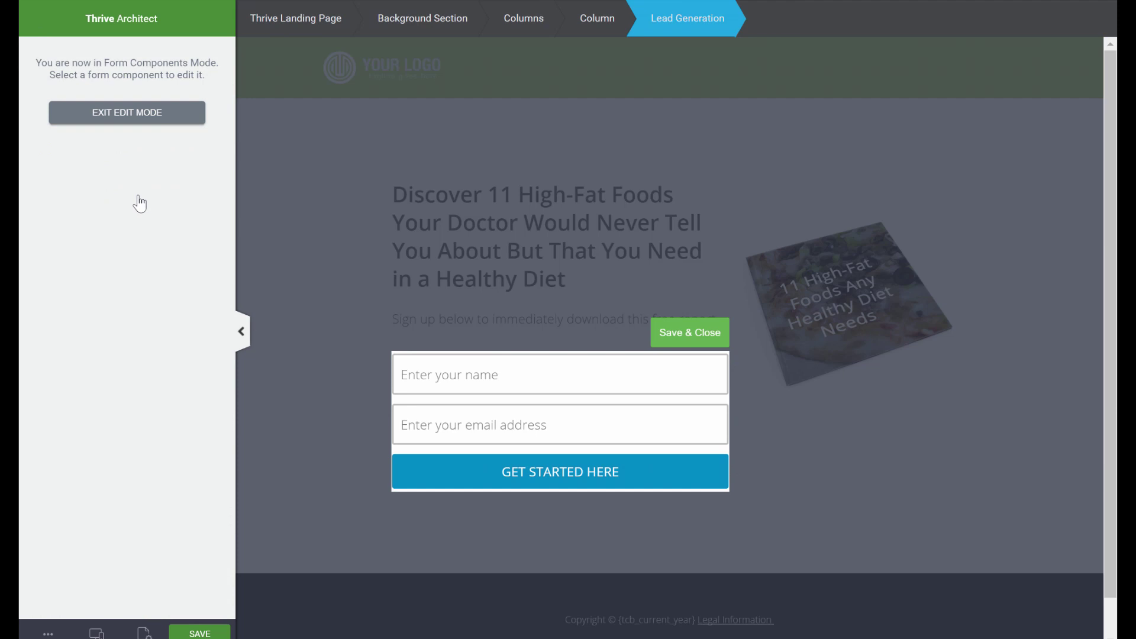
click(654, 474)
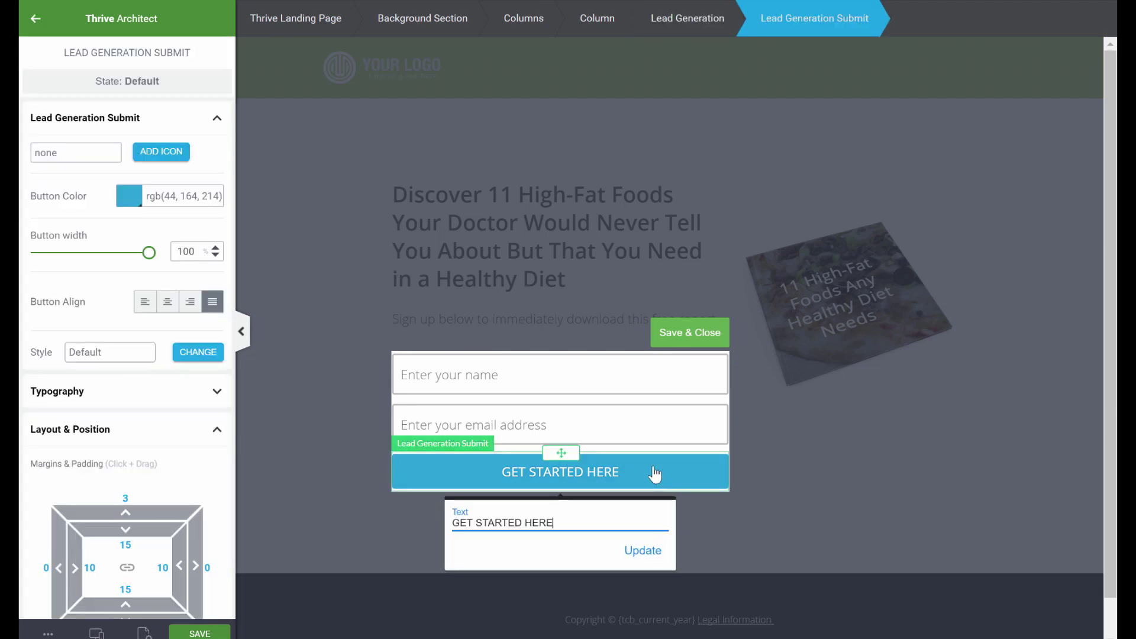
triple_click(554, 523)
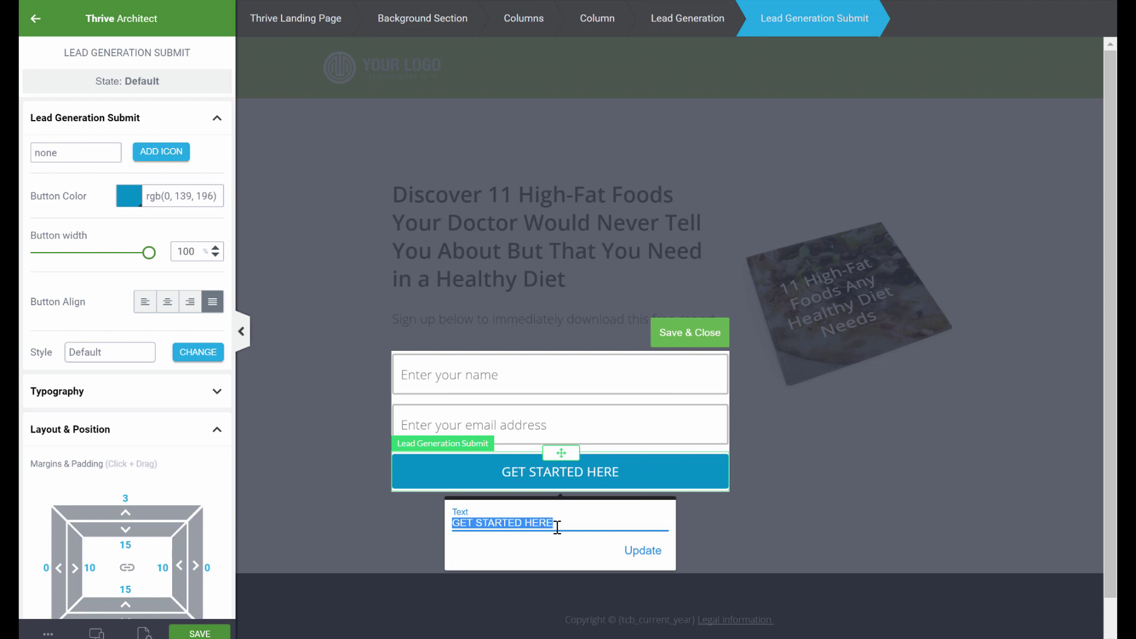
text(Download the Report)
click(632, 551)
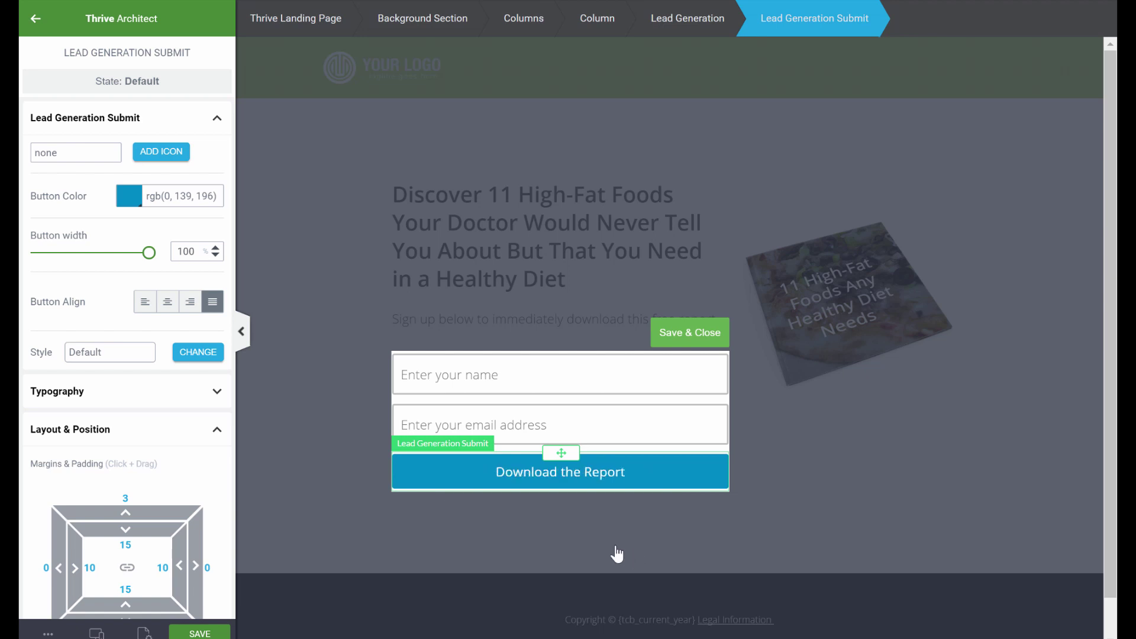
Set the submit button's color to the saved green swatch #abc360.
click(126, 198)
click(64, 409)
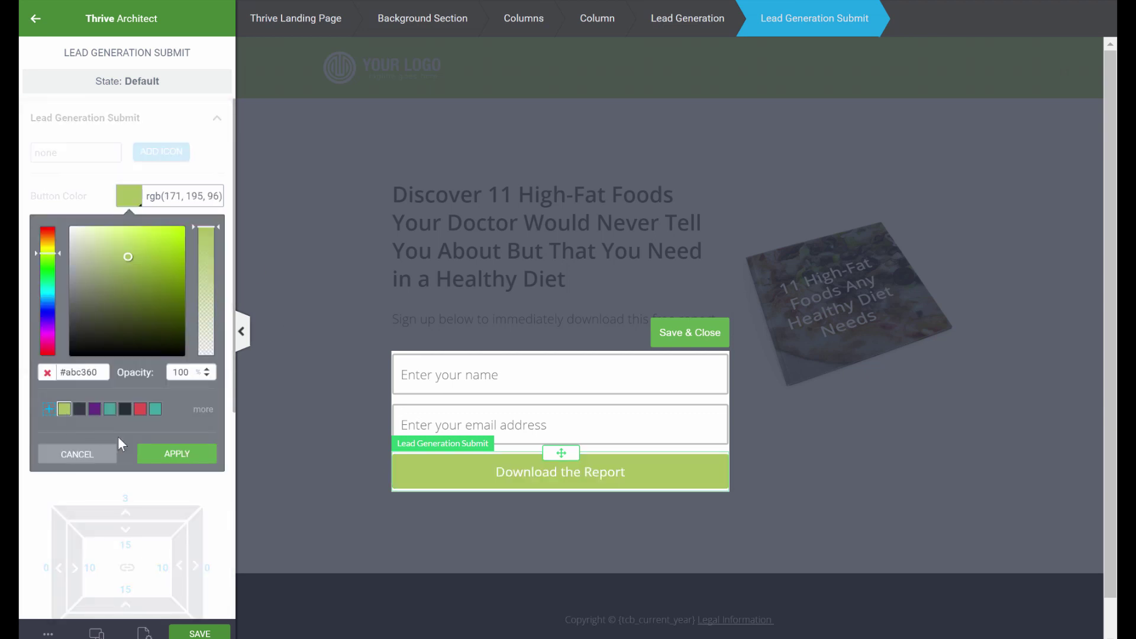
click(187, 455)
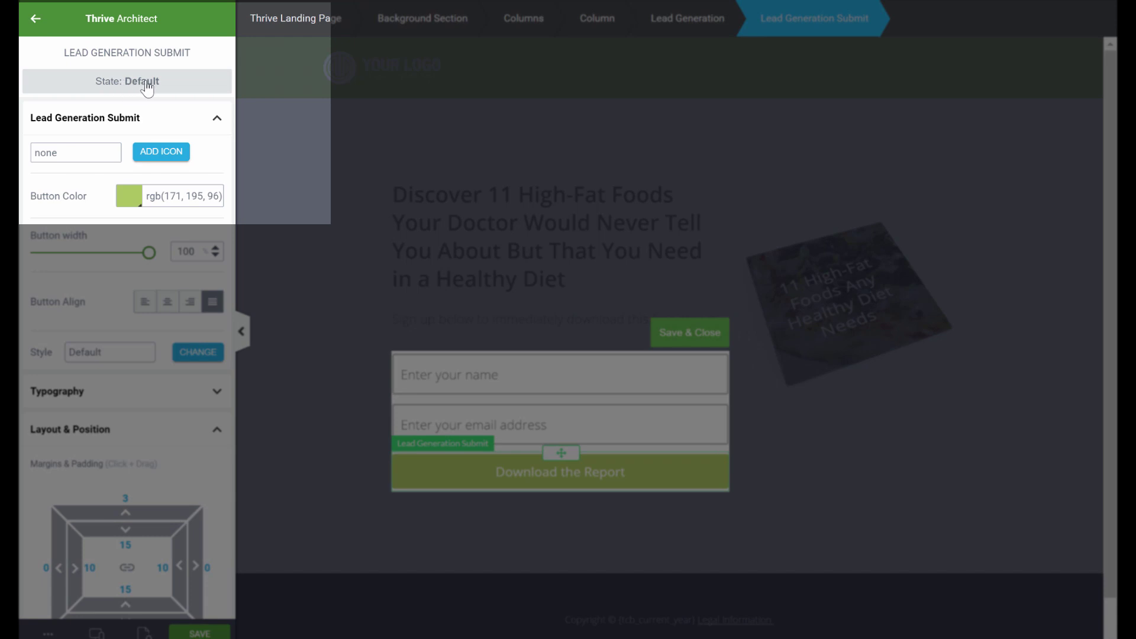
Set the submit button's hover-state background color to the saved dark swatch #383949, return to its default state and save the page.
click(146, 87)
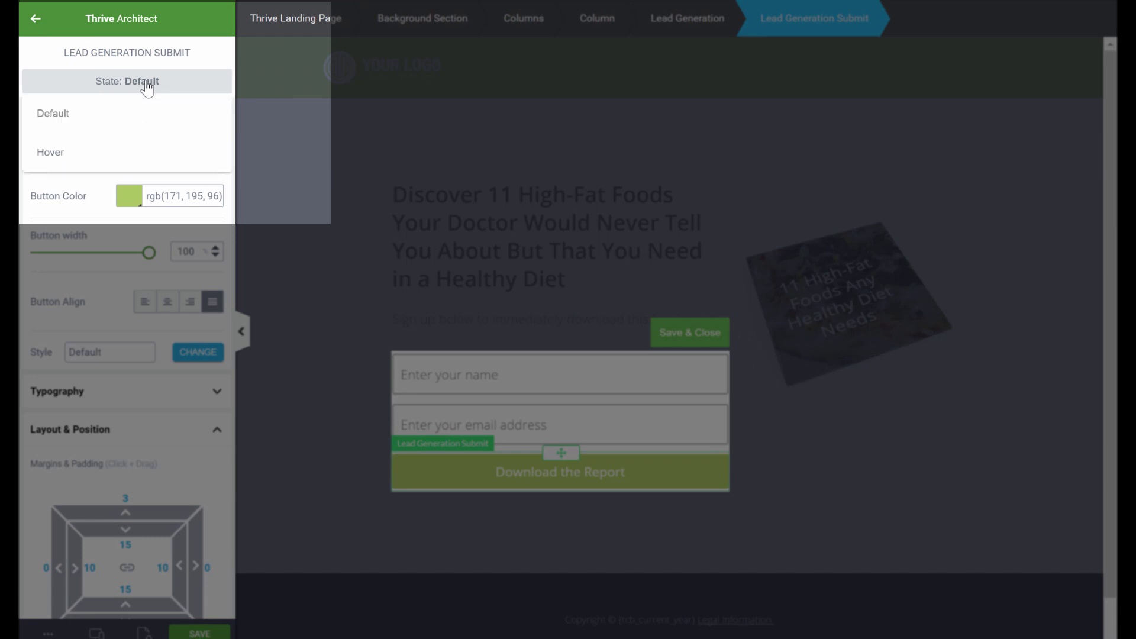
click(52, 153)
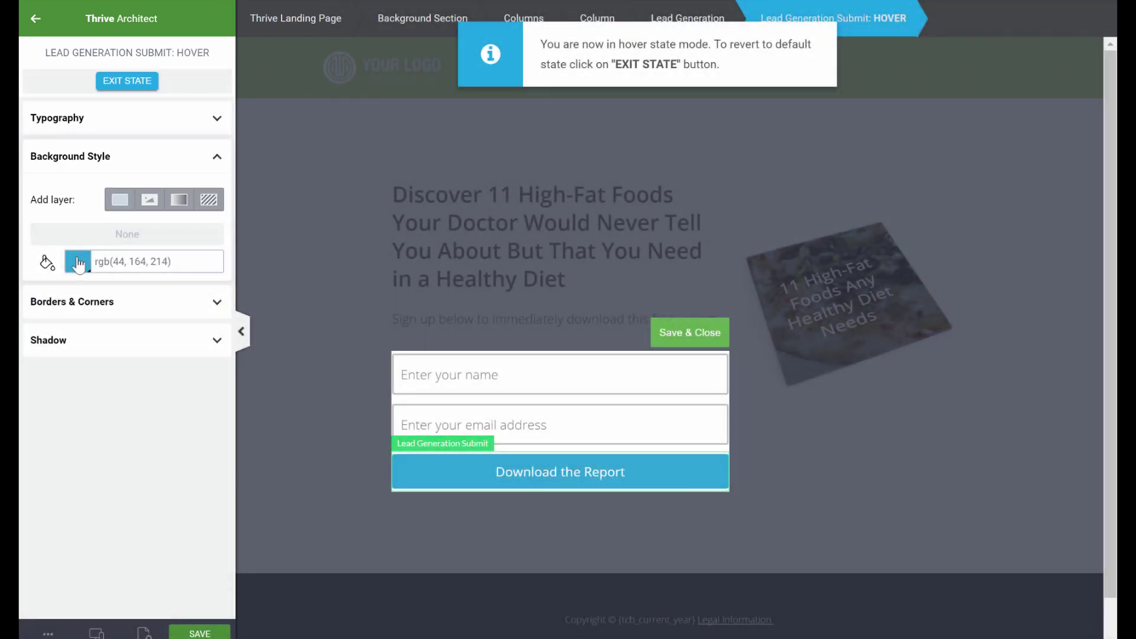
click(77, 262)
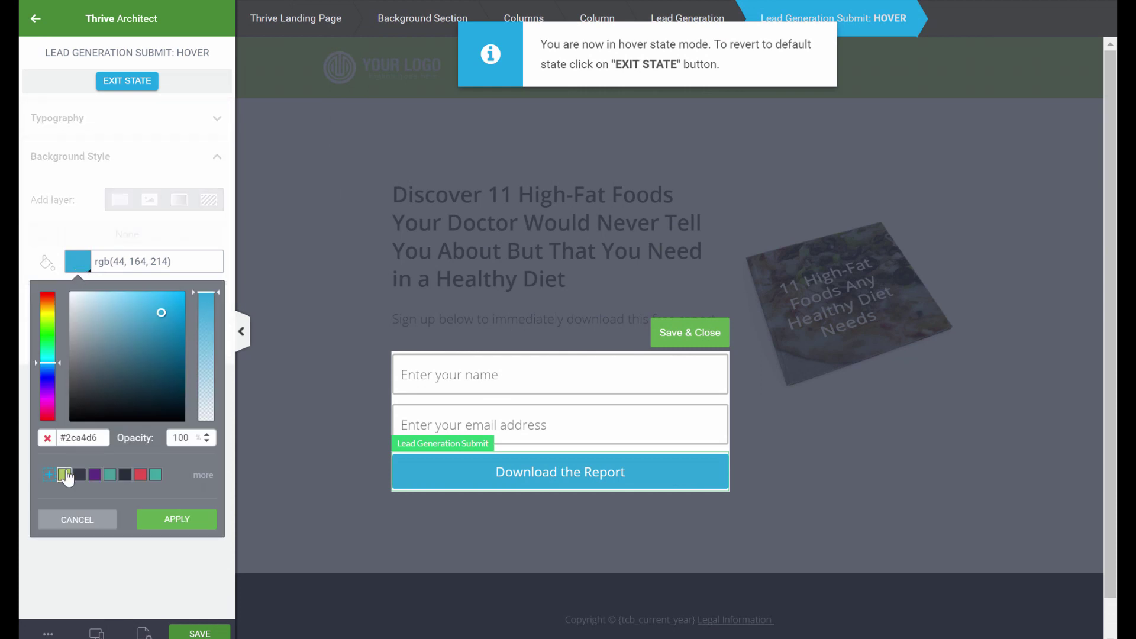
click(79, 476)
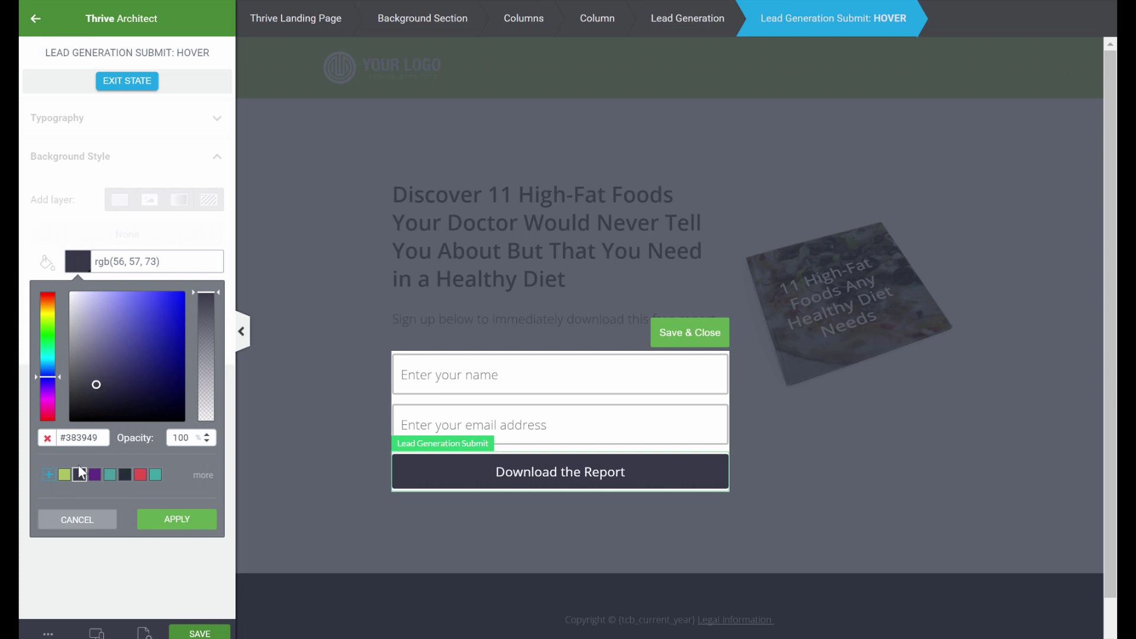
click(162, 522)
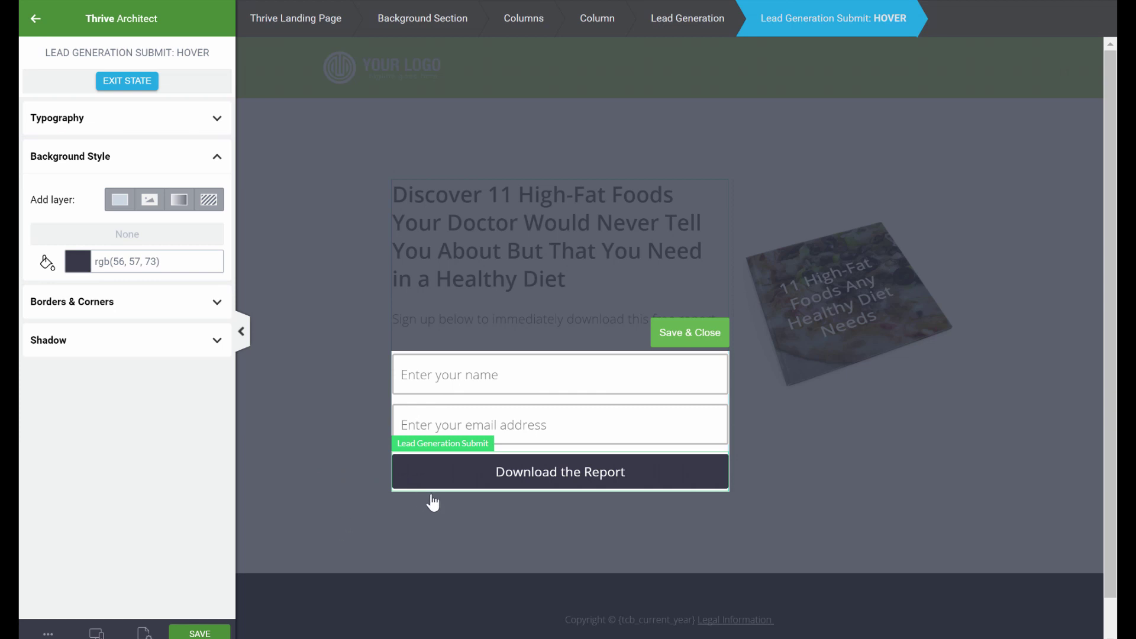
click(123, 85)
click(201, 633)
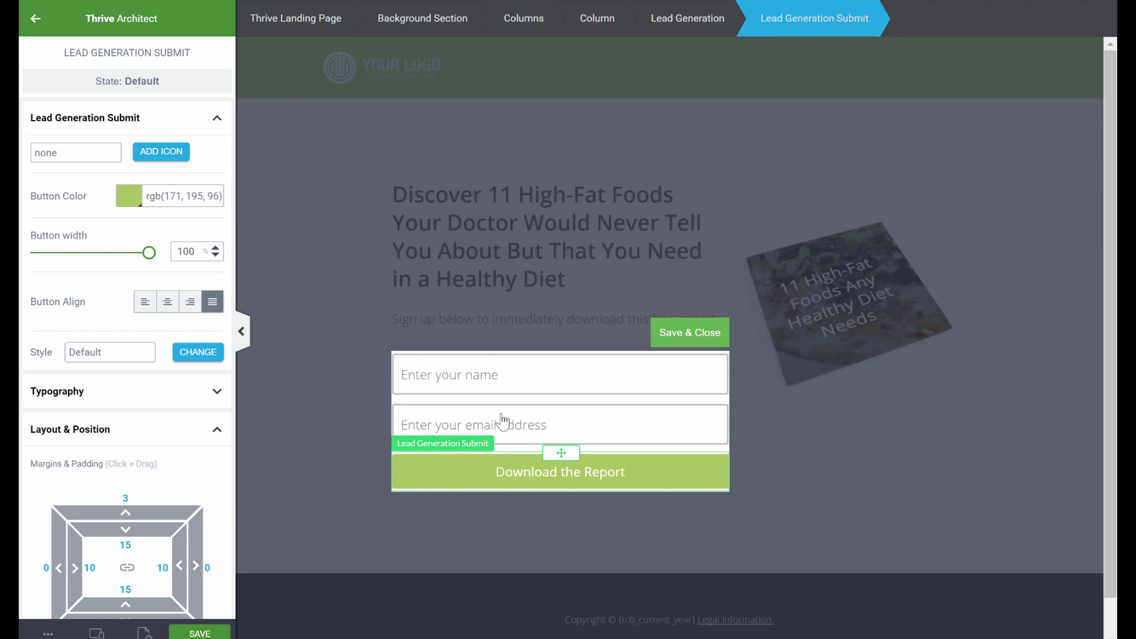
Place the email field beside the name field in the lead generation form, save the form and preview the page.
click(535, 382)
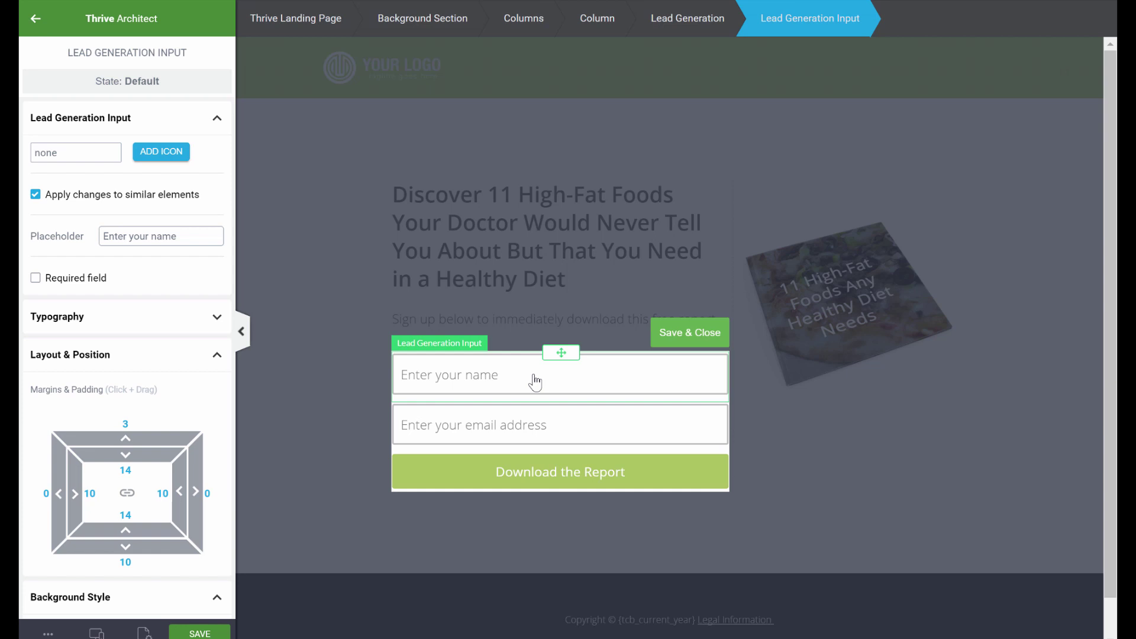
click(549, 426)
drag(557, 400, 687, 380)
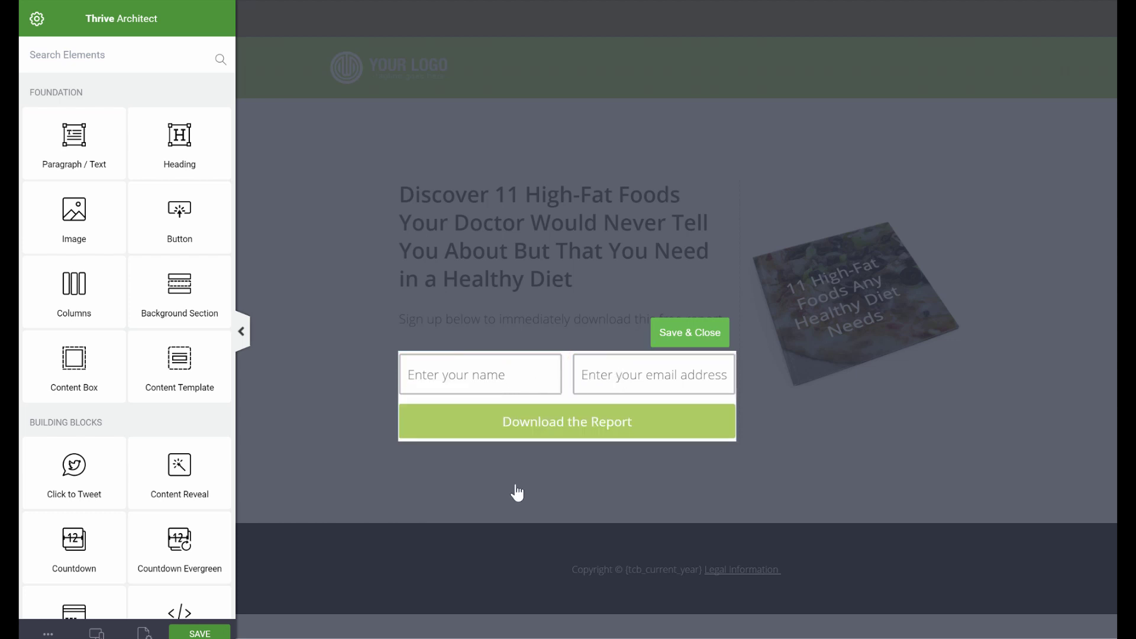
click(693, 333)
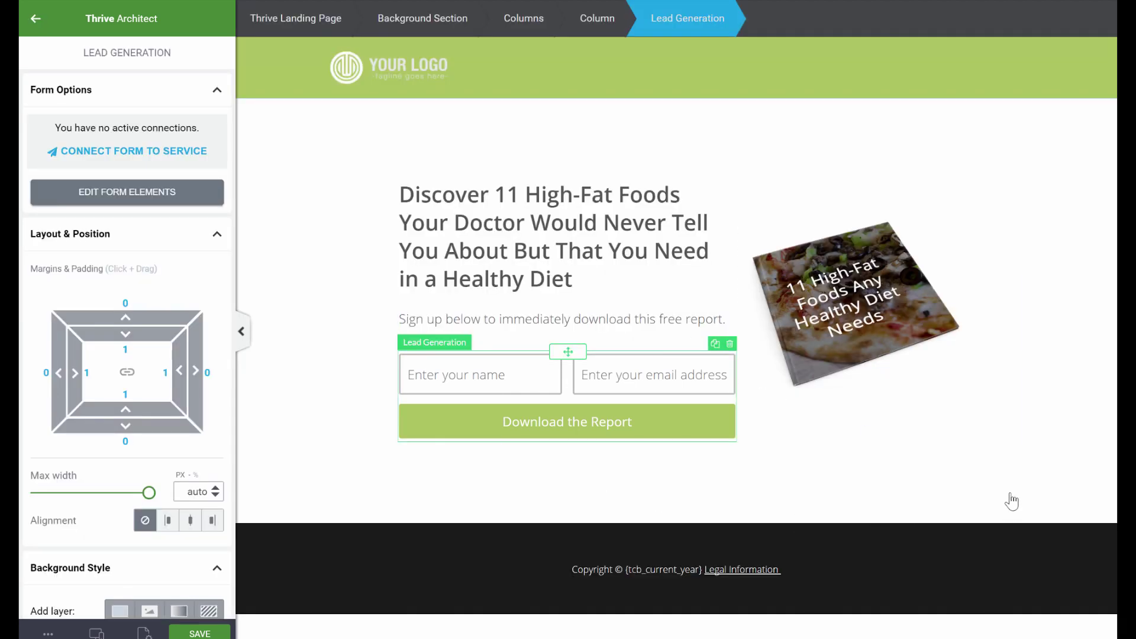
click(47, 633)
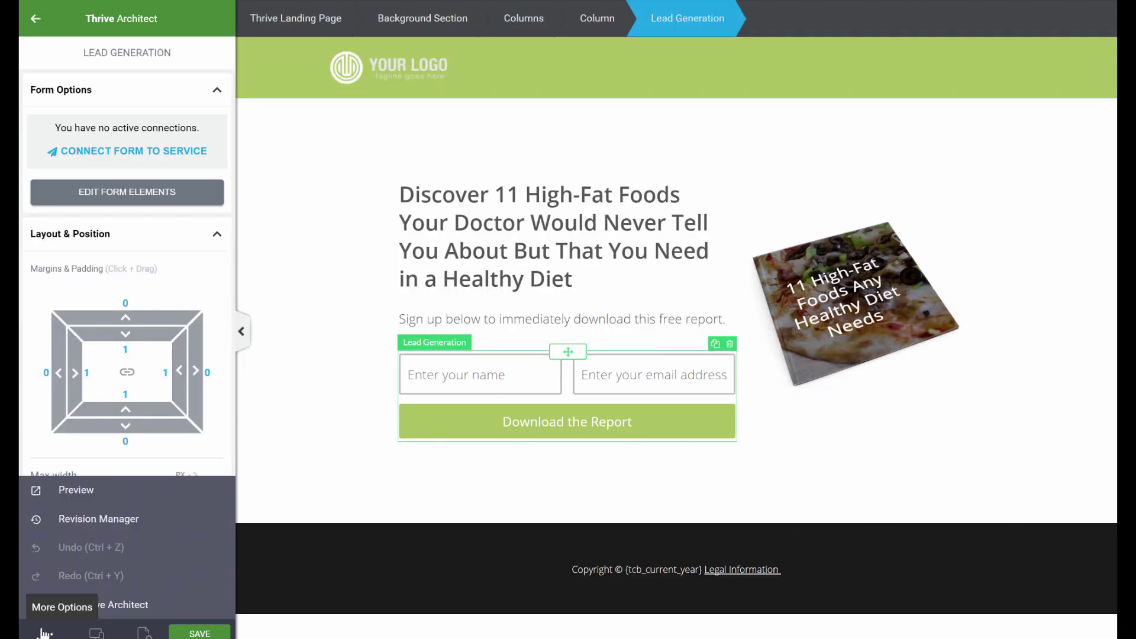
click(92, 490)
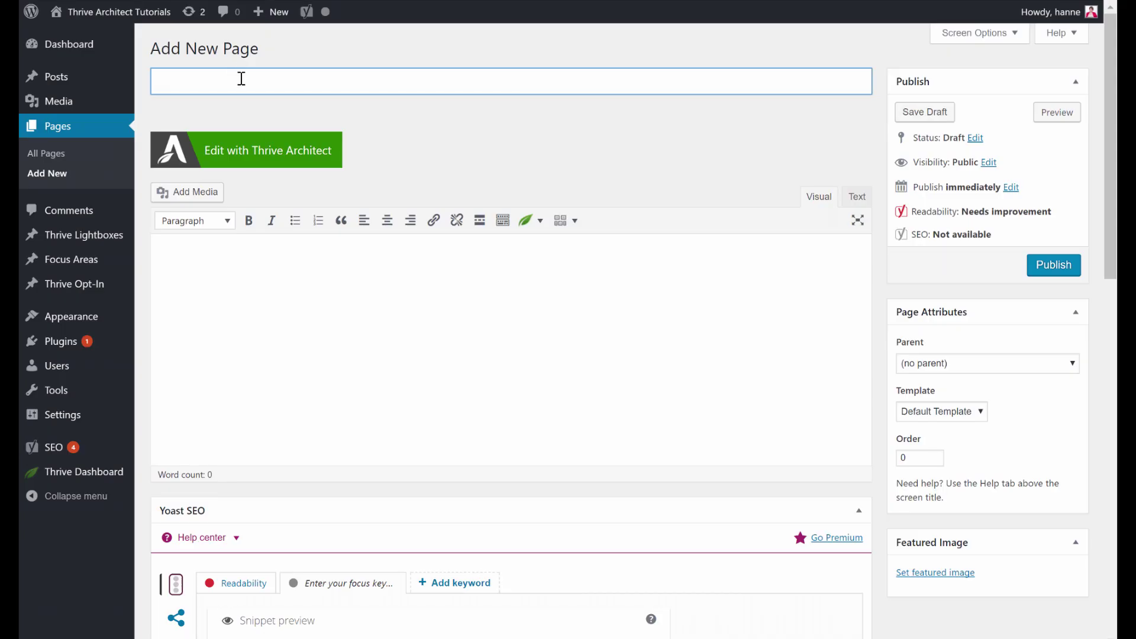
Title the new page "Confirmation High Fat Healthy" and set its Yoast meta robots options to noindex and nofollow.
text(Confirmation High Fat Healthy)
click(488, 171)
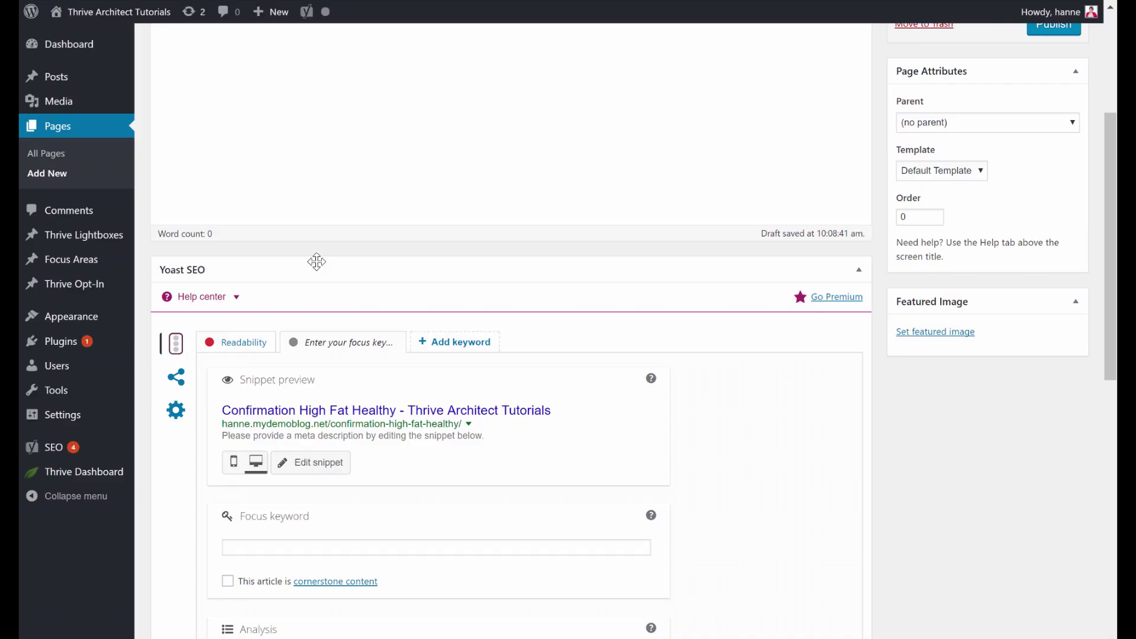
scroll(312, 261, down, 1)
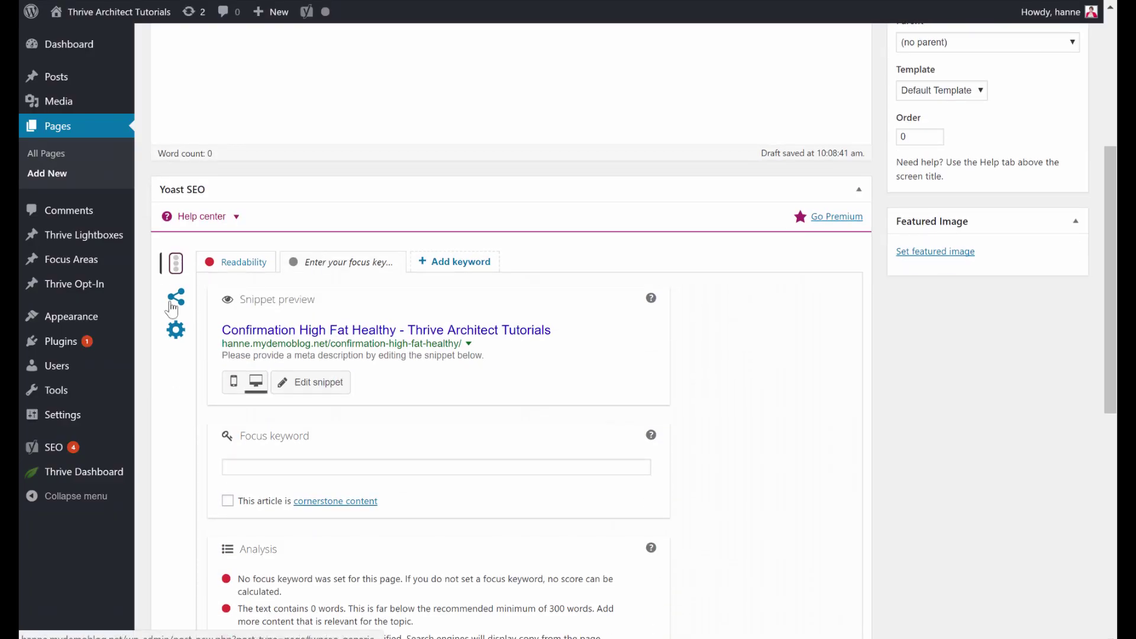
click(177, 331)
click(304, 323)
click(293, 409)
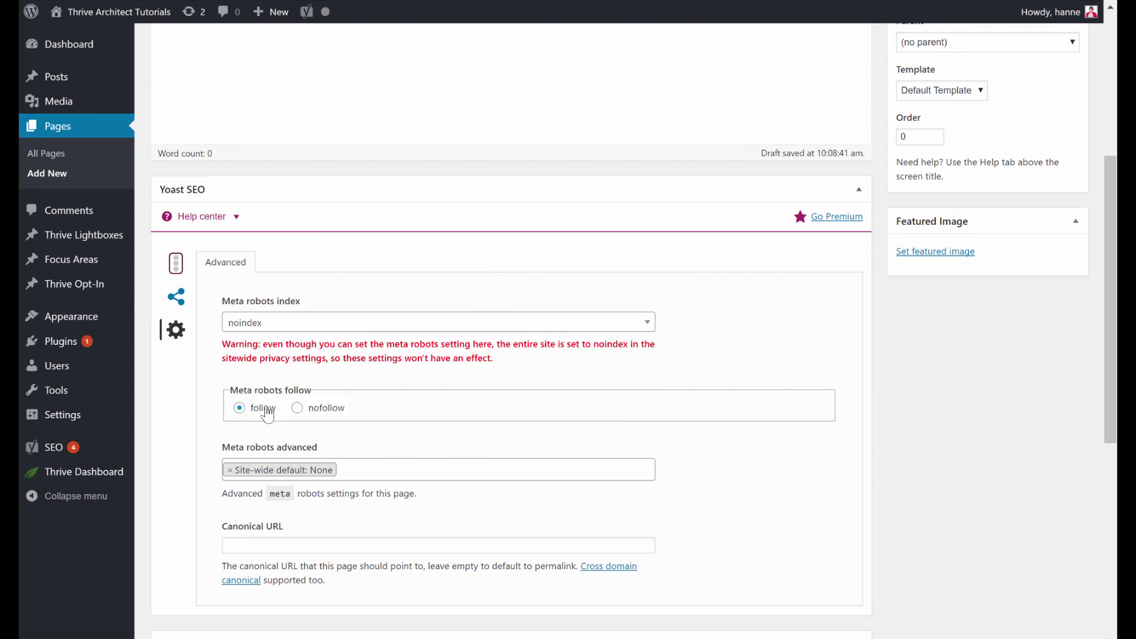
click(298, 408)
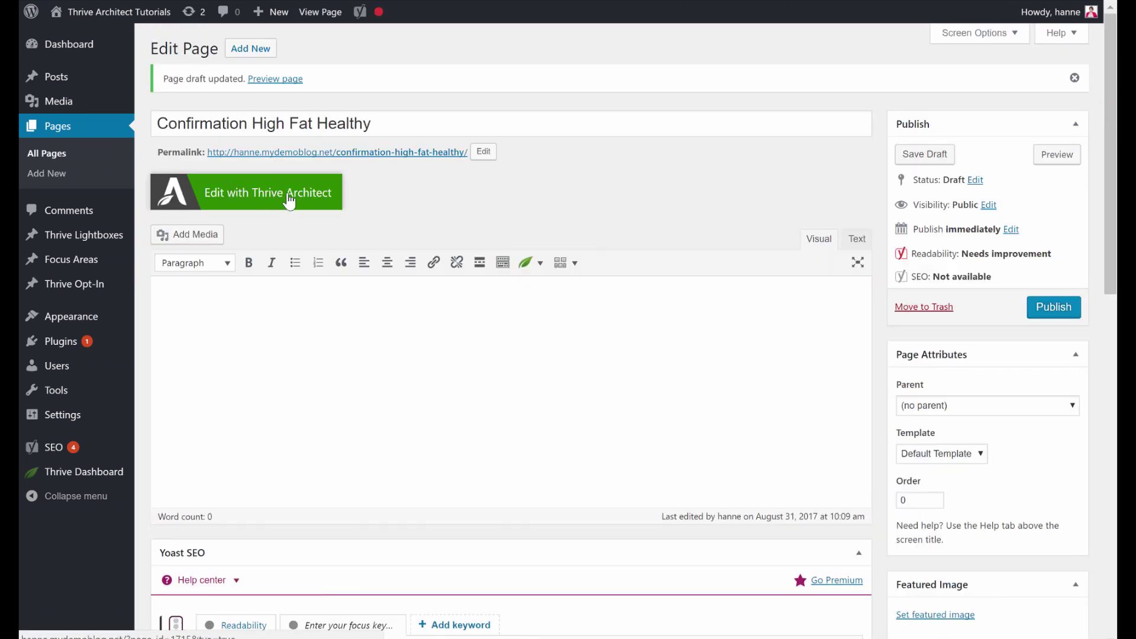
Open the confirmation page in Thrive Architect and apply the Elementary Email Confirmation Page landing page template.
click(289, 200)
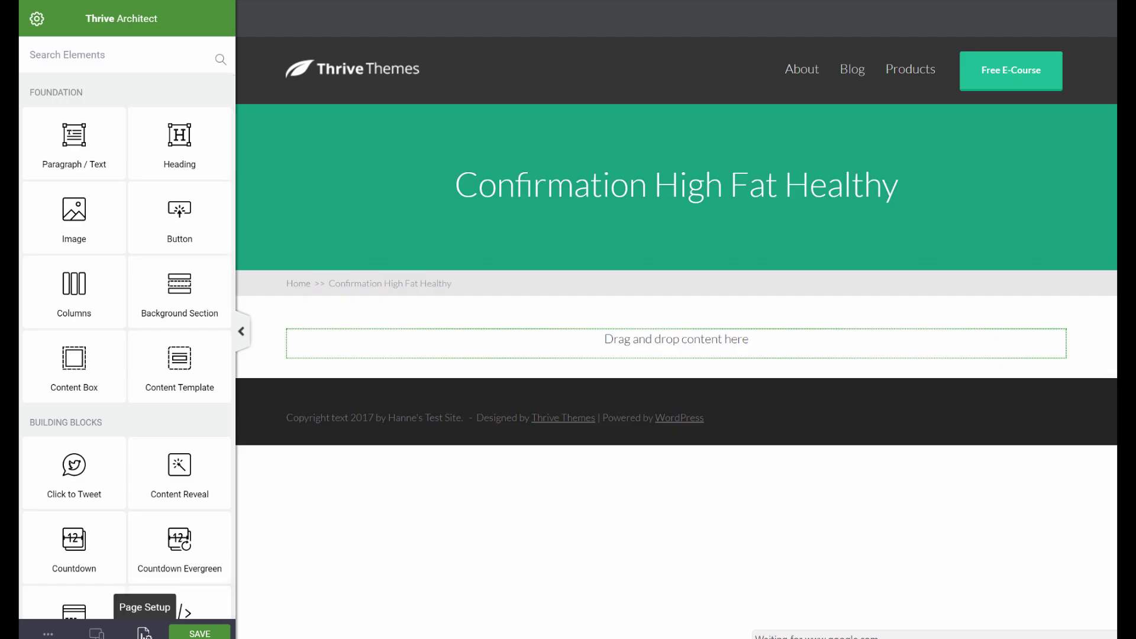
click(144, 632)
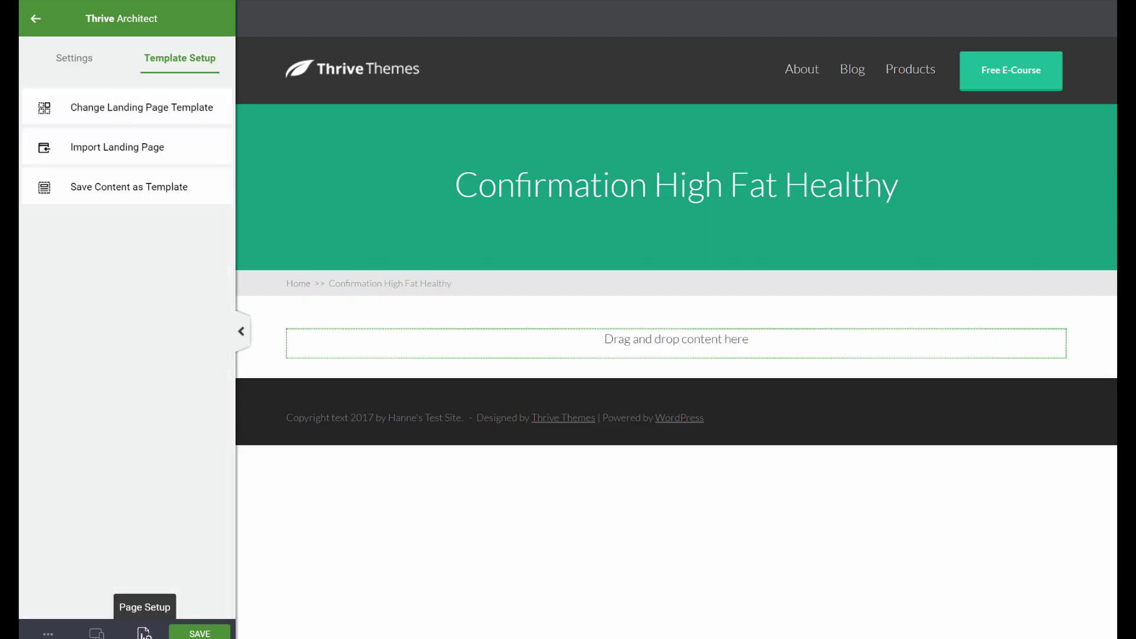
click(142, 114)
scroll(734, 313, down, 2)
scroll(734, 314, down, 3)
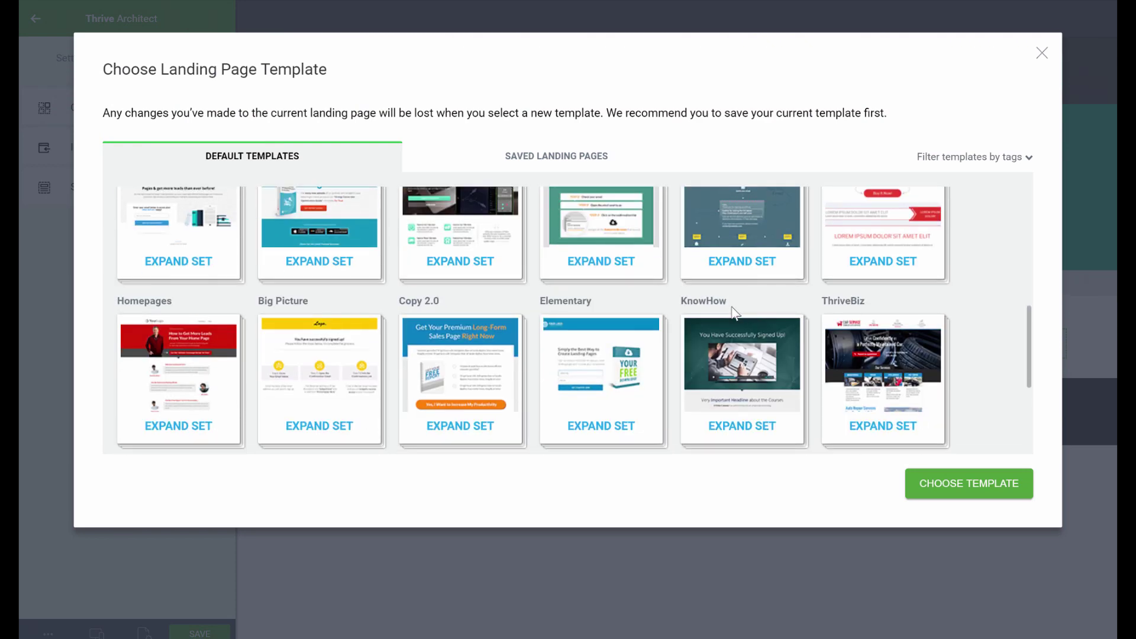
click(601, 382)
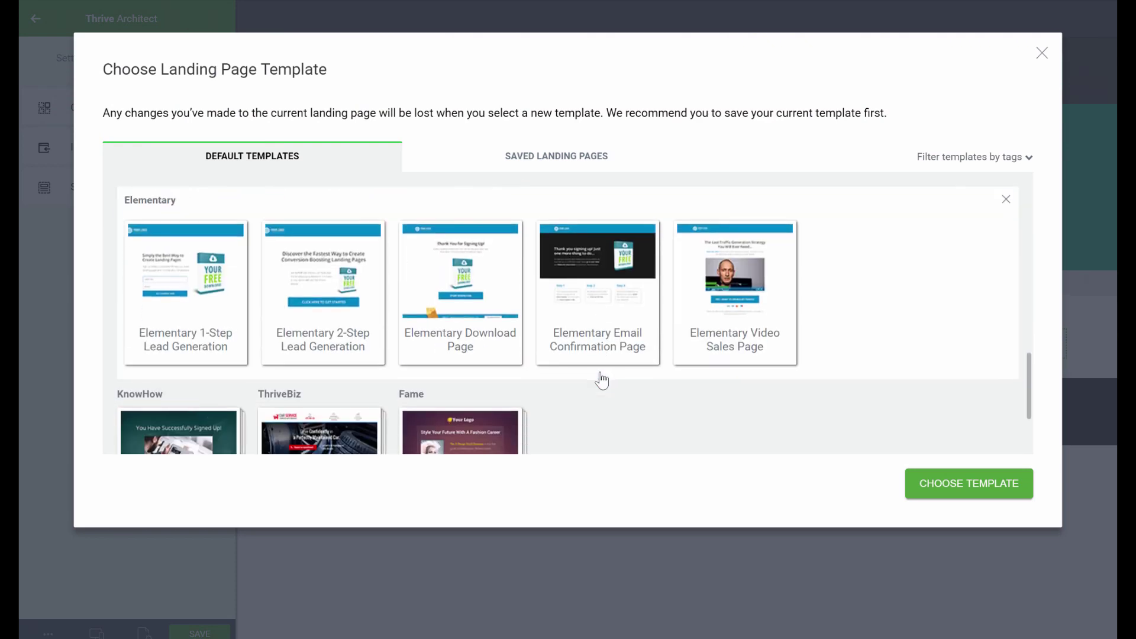
click(590, 325)
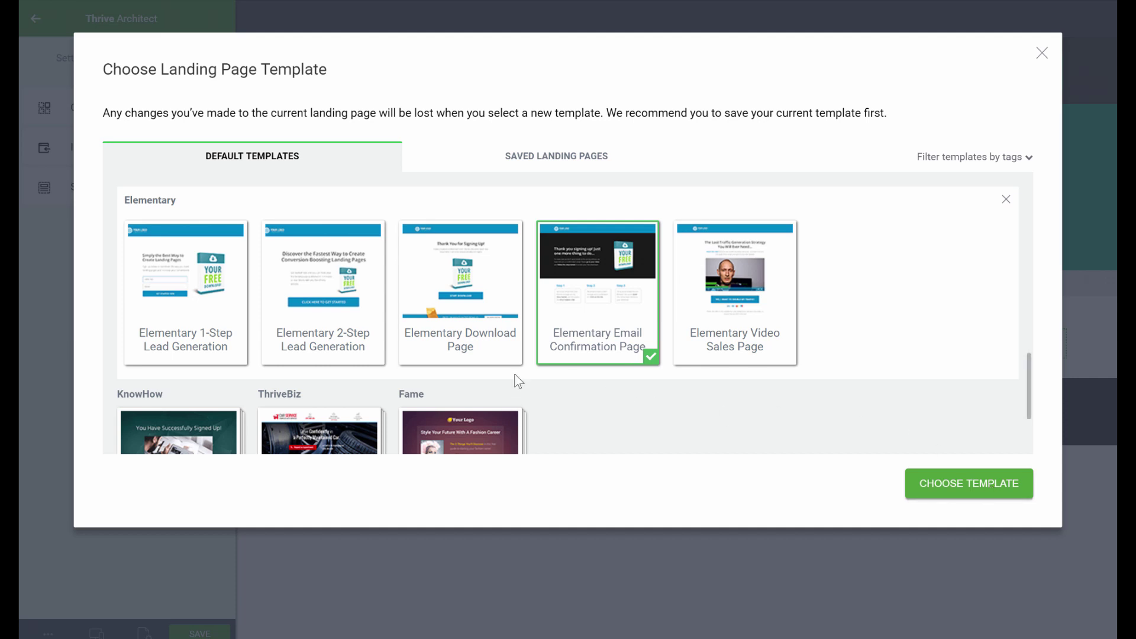
click(952, 489)
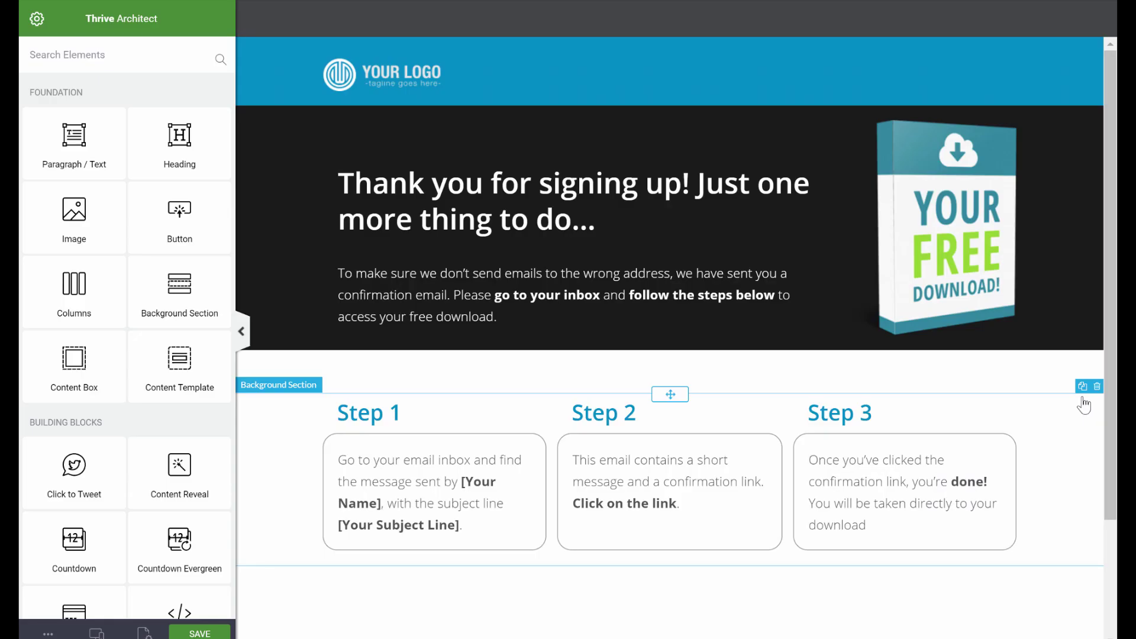
Change the solid background color of the logo header section to the saved green swatch.
click(281, 84)
scroll(121, 333, down, 2)
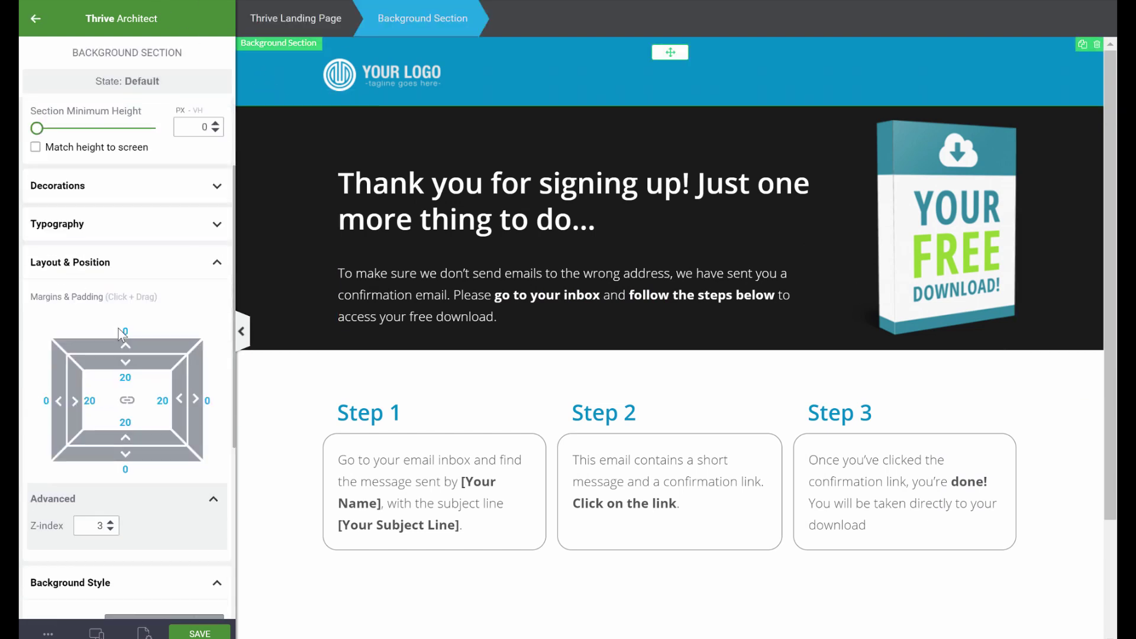
scroll(118, 328, down, 5)
click(46, 393)
click(64, 556)
click(163, 603)
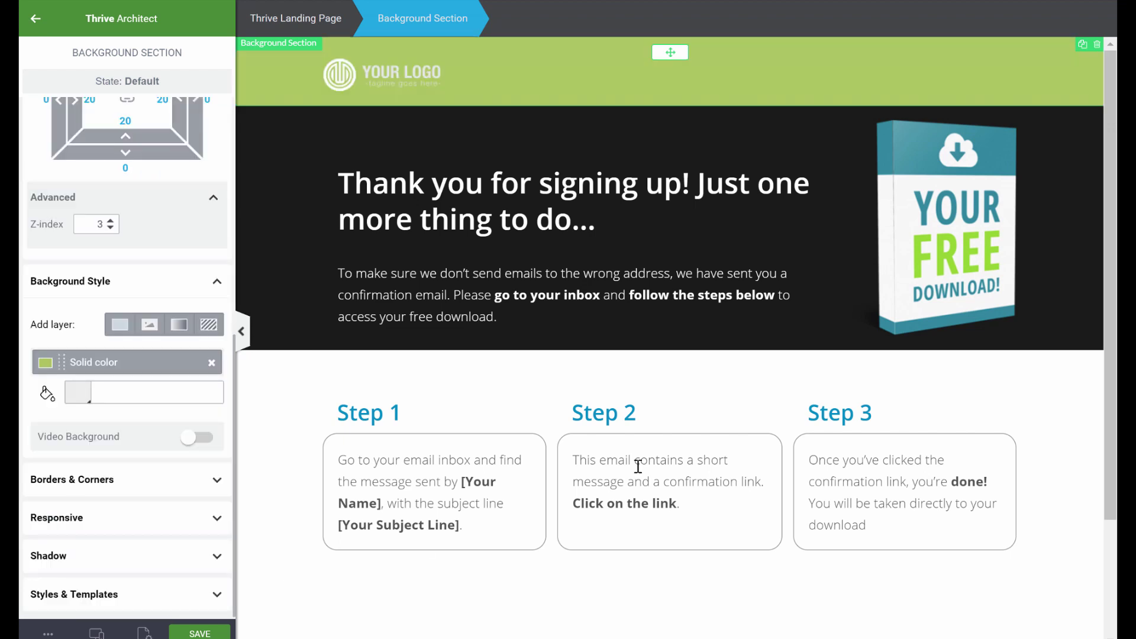
click(734, 589)
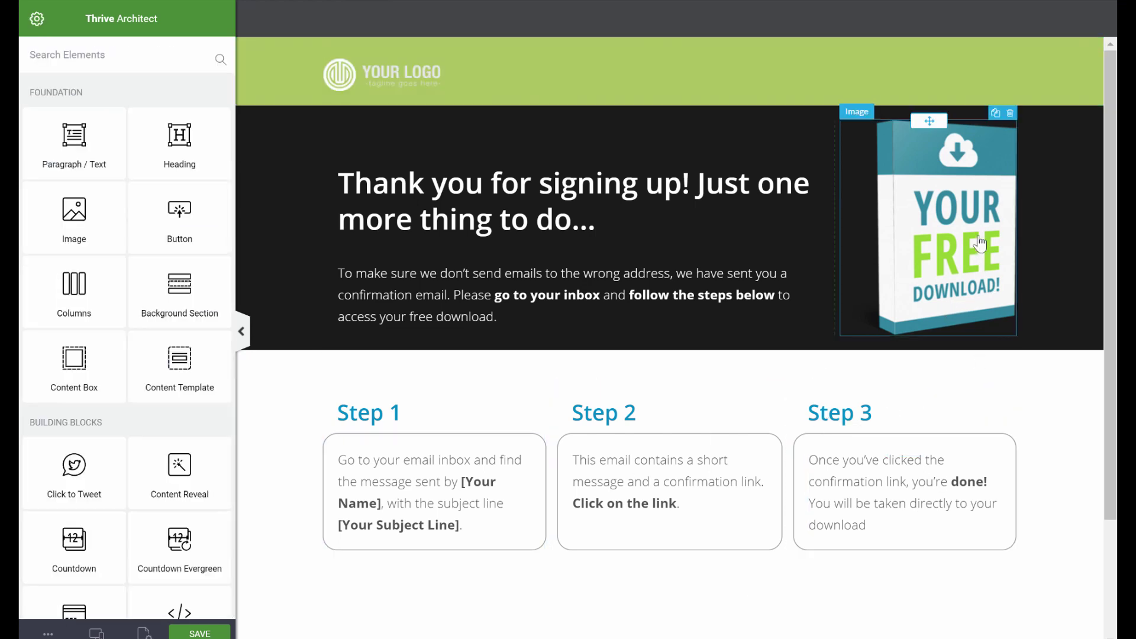
Replace the free download product image with the angled 11 High-Fat Foods cover, searching the media library for "cover".
click(968, 207)
click(105, 157)
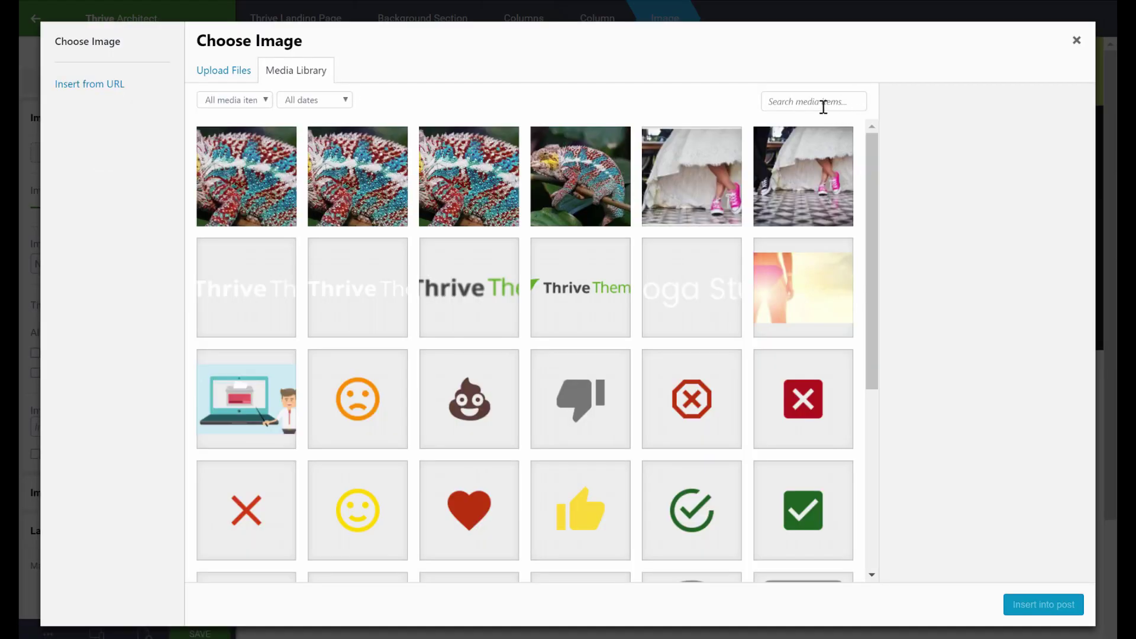
click(821, 104)
text(cover)
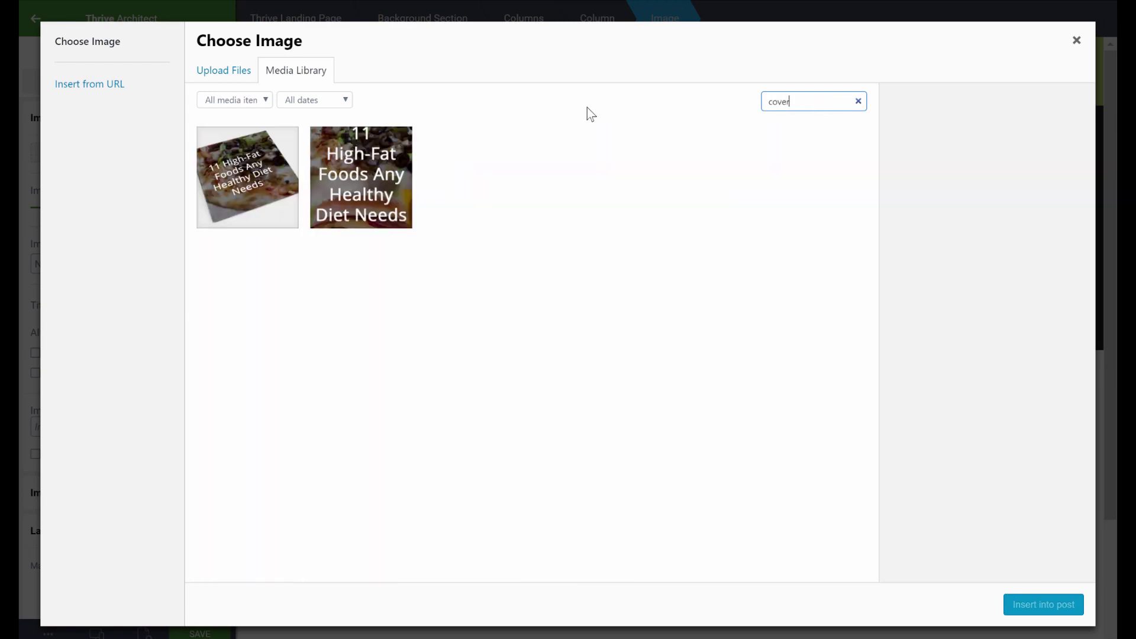
click(243, 181)
click(1032, 605)
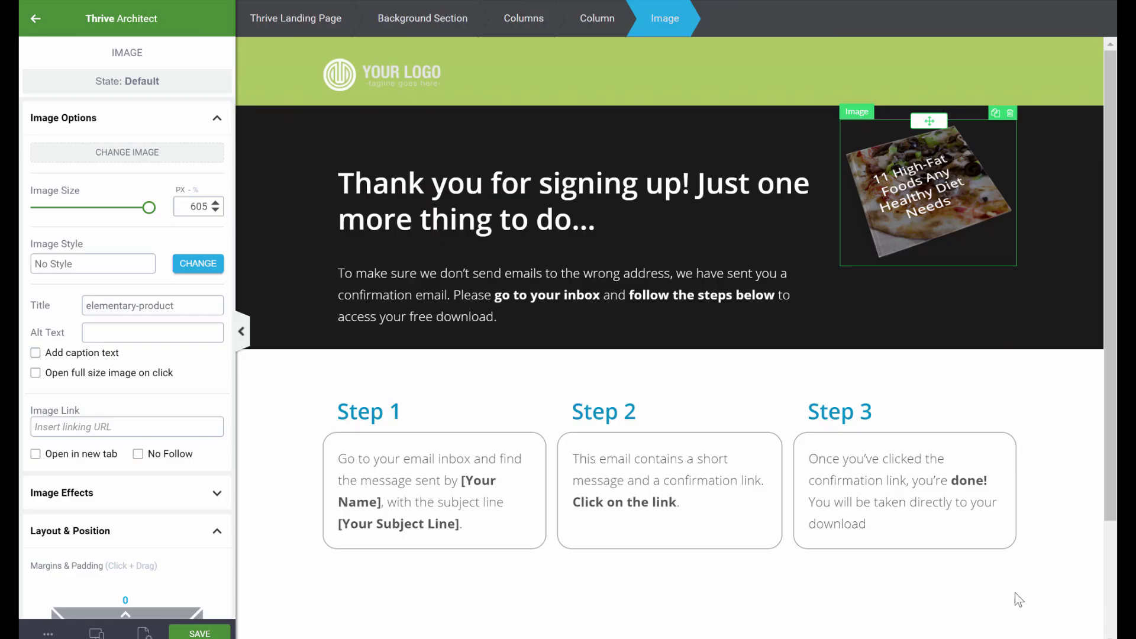
Center the report cover image in its column and set its top margin to 41 px.
scroll(172, 299, down, 5)
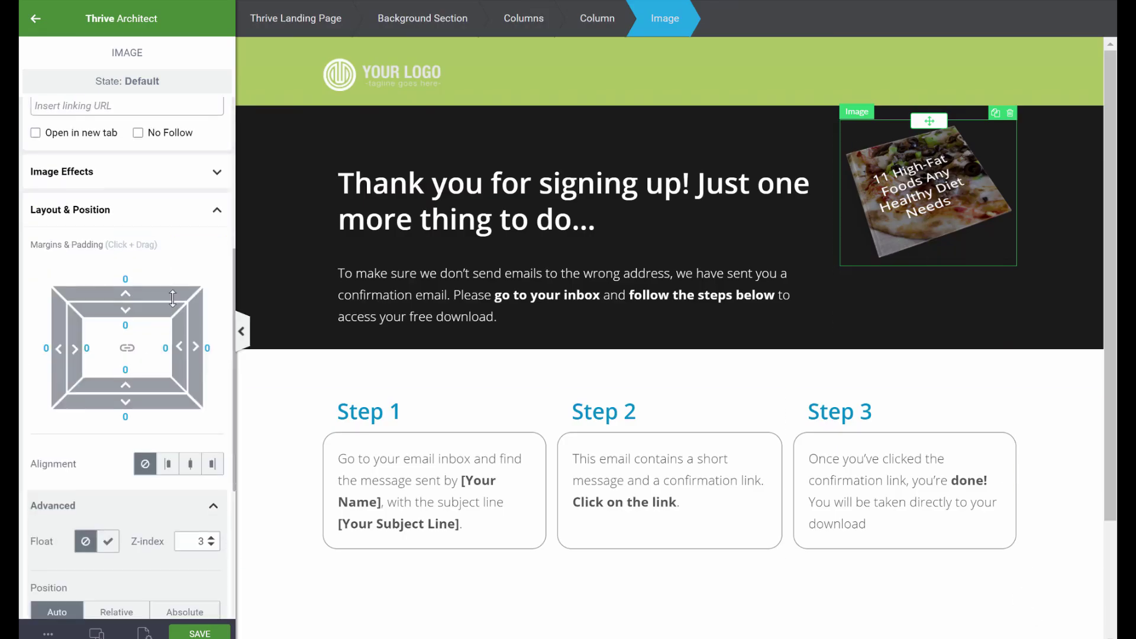
click(190, 464)
click(126, 277)
drag(125, 278, 142, 232)
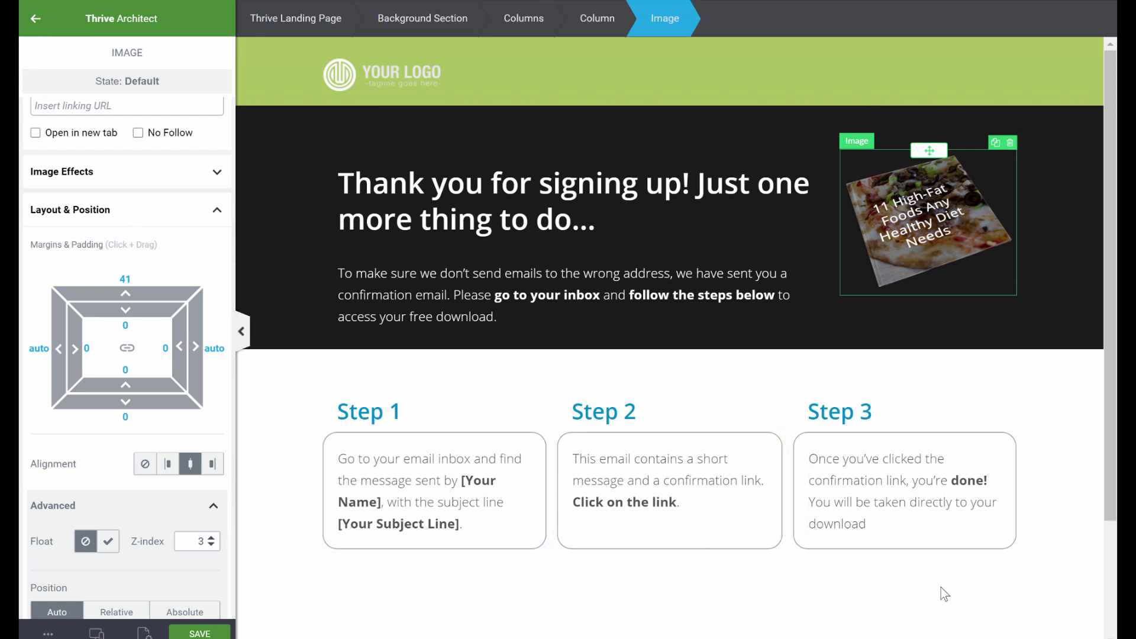
click(941, 588)
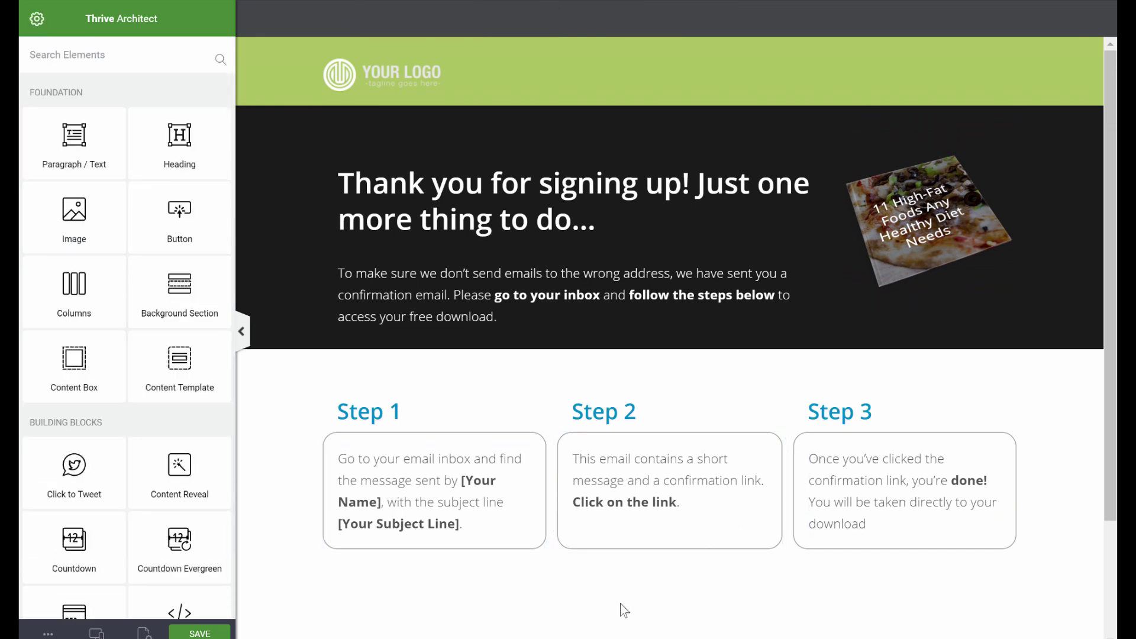
Set the font color of the Step 1, Step 2 and Step 3 headings to the saved green #abc360.
click(374, 414)
click(130, 126)
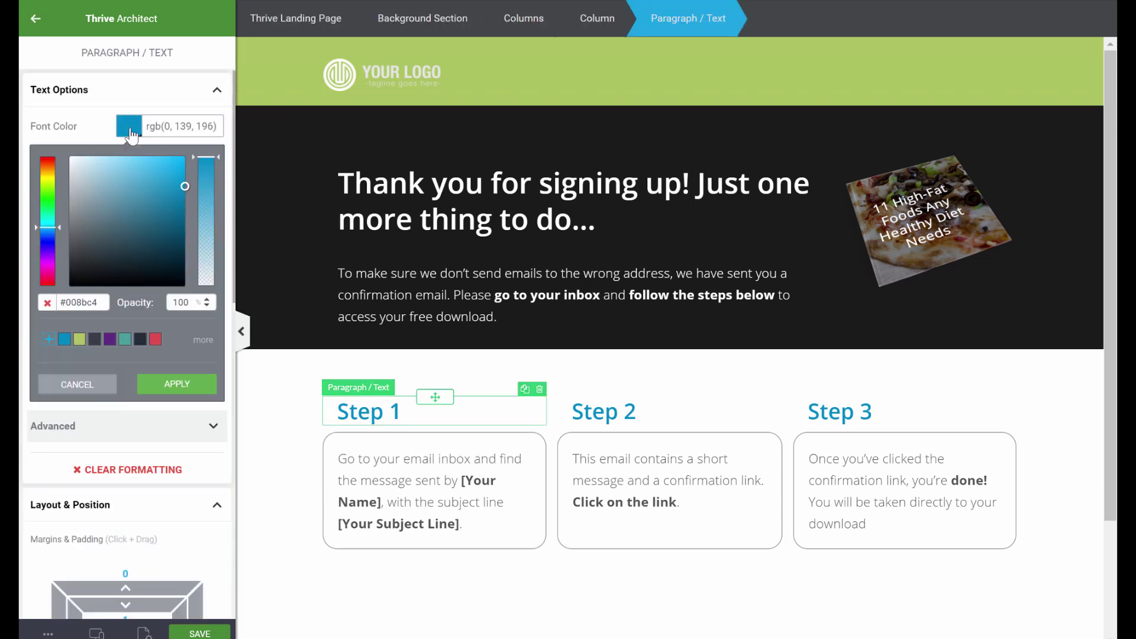
click(79, 339)
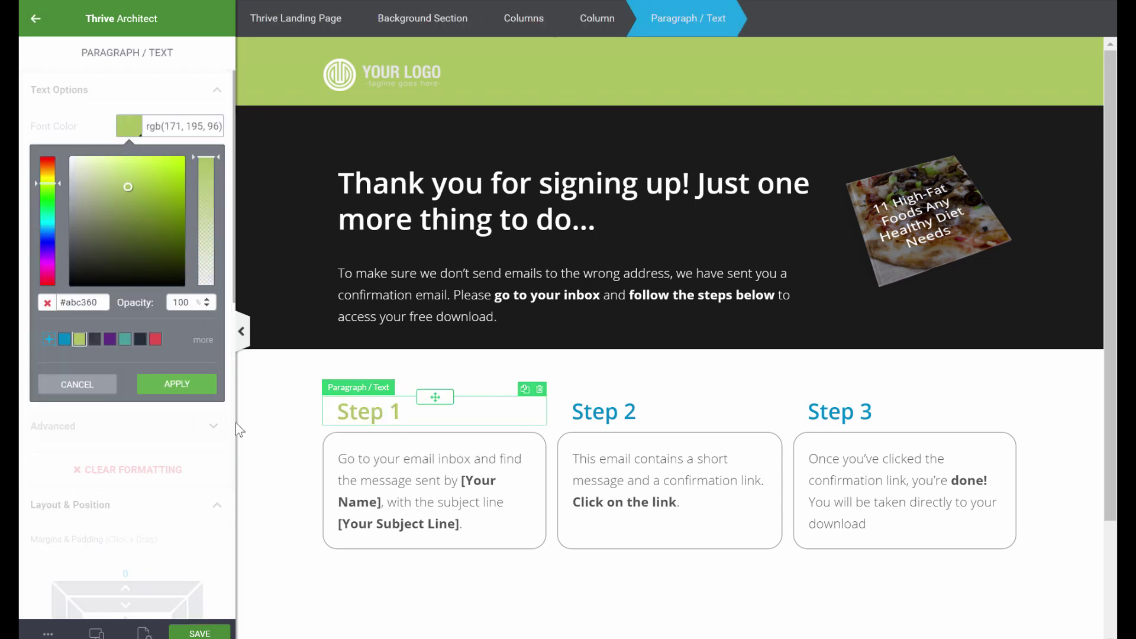
click(522, 602)
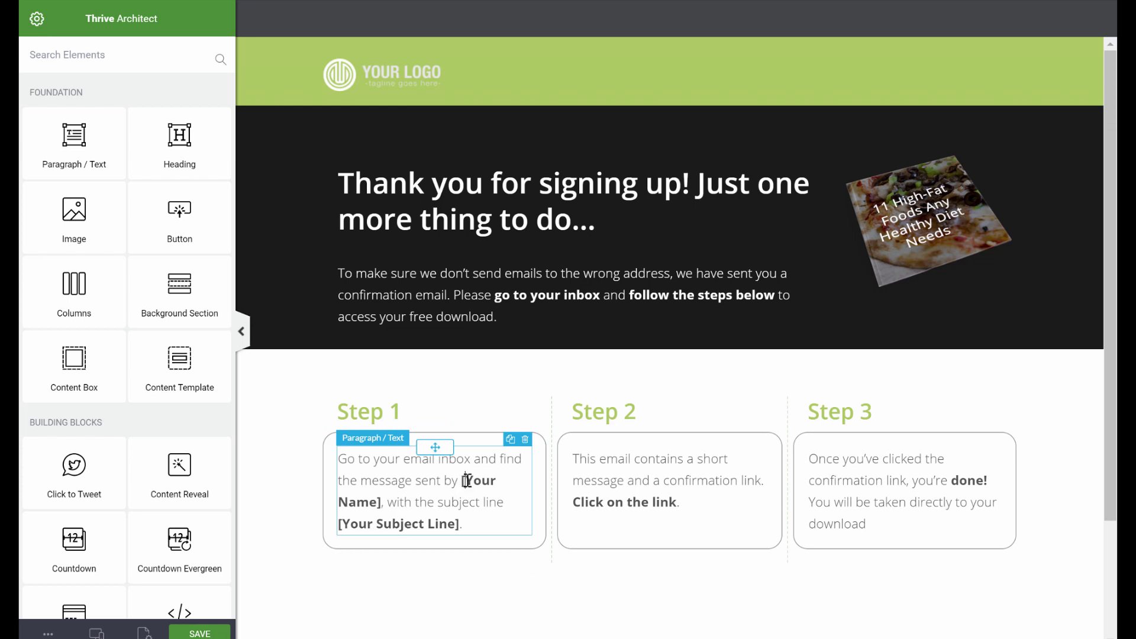
Replace the [Your Name] placeholder in the Step 1 text with "Thrive Themes".
click(504, 483)
text(Thrive Th)
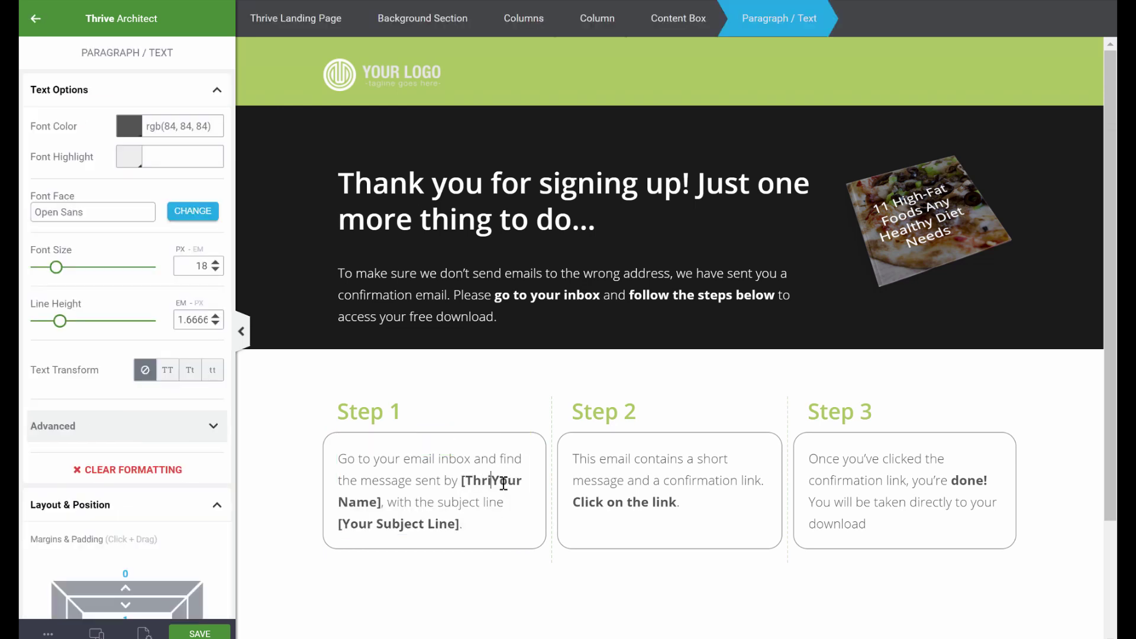
text(emes)
key(Delete)
key(Delete)
key(Delete)
key(Delete)
key(Delete)
key(Delete)
key(Delete)
key(Delete)
key(Delete)
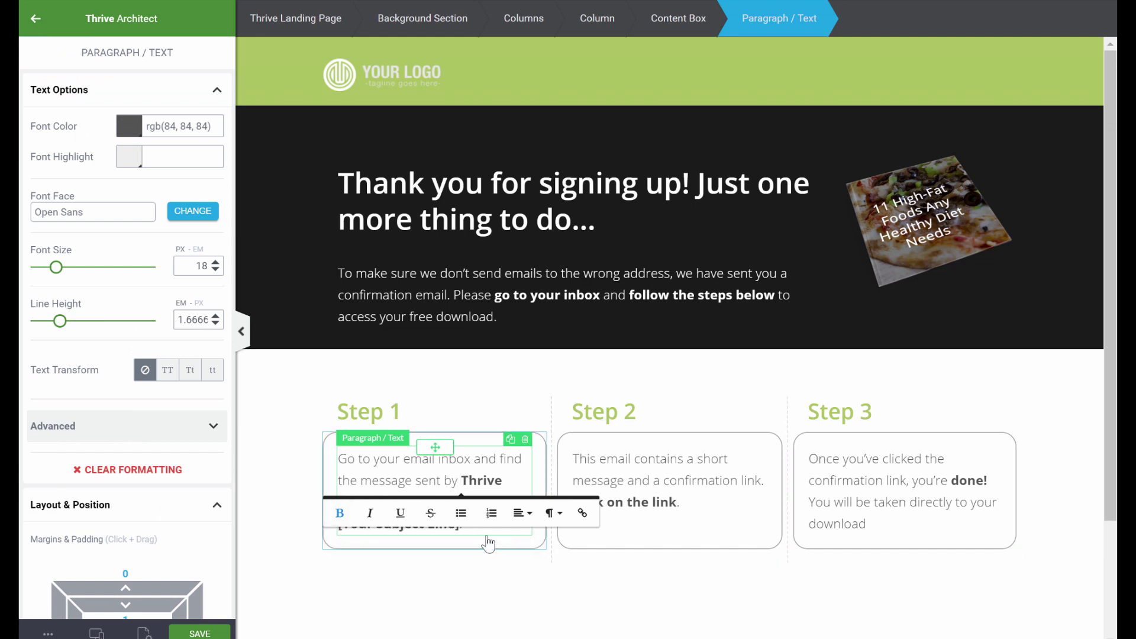
Replace the subject line placeholder in the Step 1 text with "Confirm to Receive Healthy High Fat Report" and save the page.
click(673, 617)
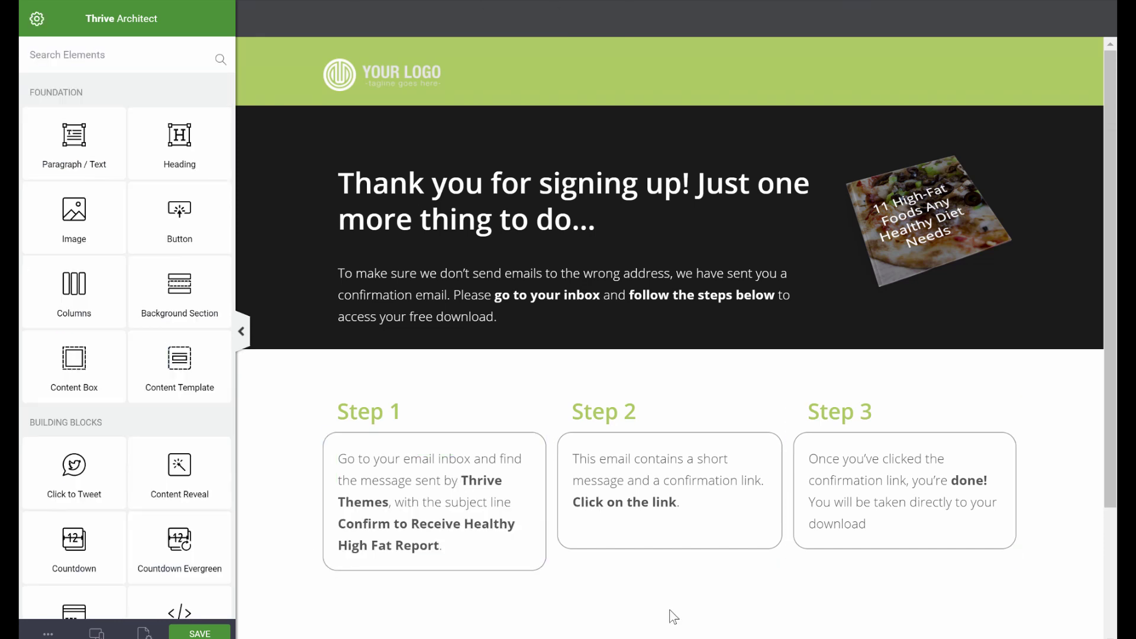
key(ctrl+s)
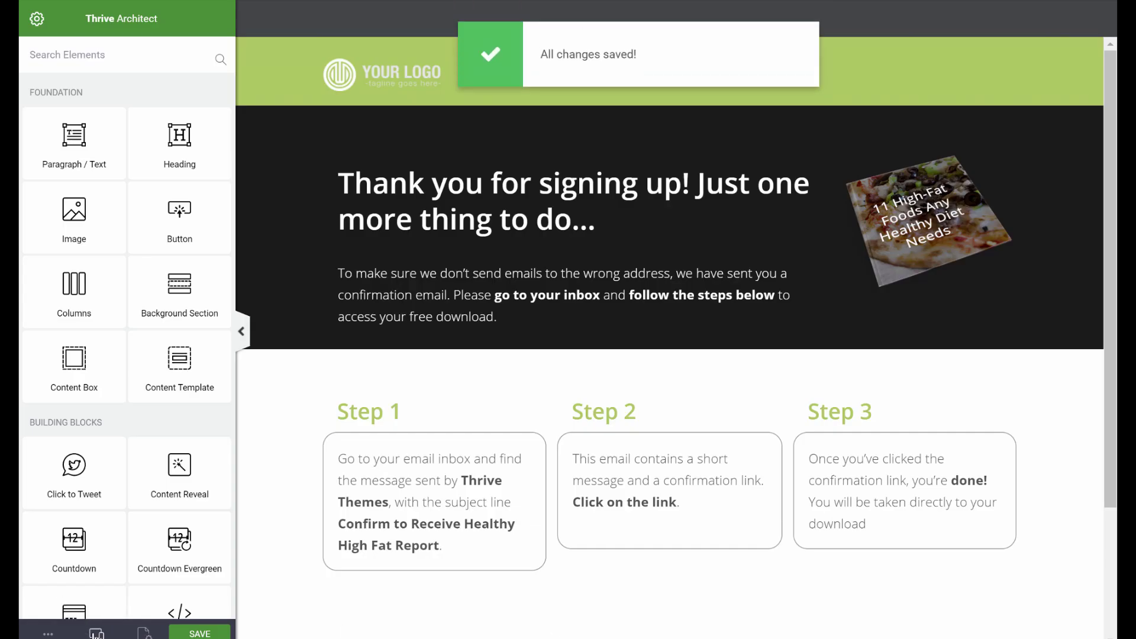
Check the confirmation page's layout in the tablet and mobile previews, and return to the desktop view.
mouse_move(97, 633)
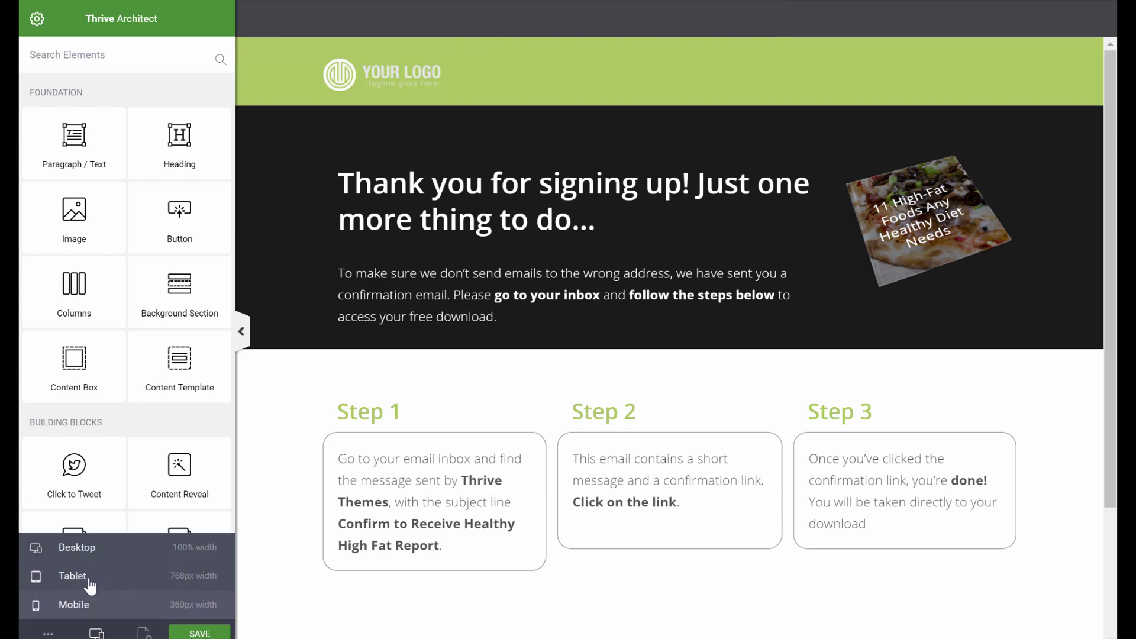
click(89, 581)
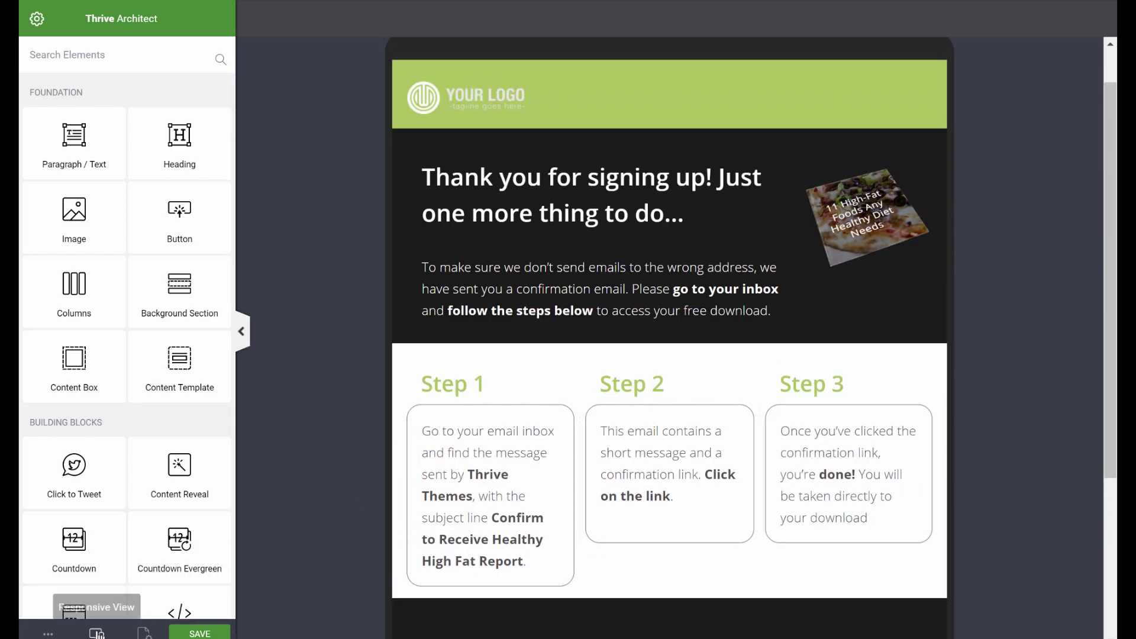
mouse_move(96, 631)
click(36, 605)
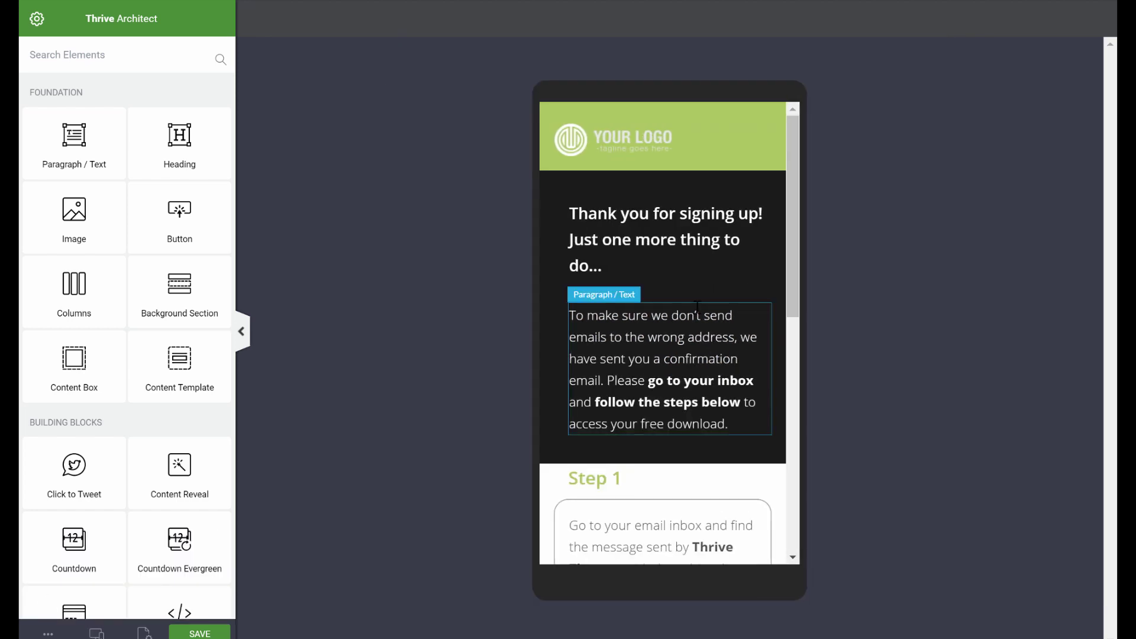
scroll(697, 306, down, 8)
scroll(697, 306, up, 9)
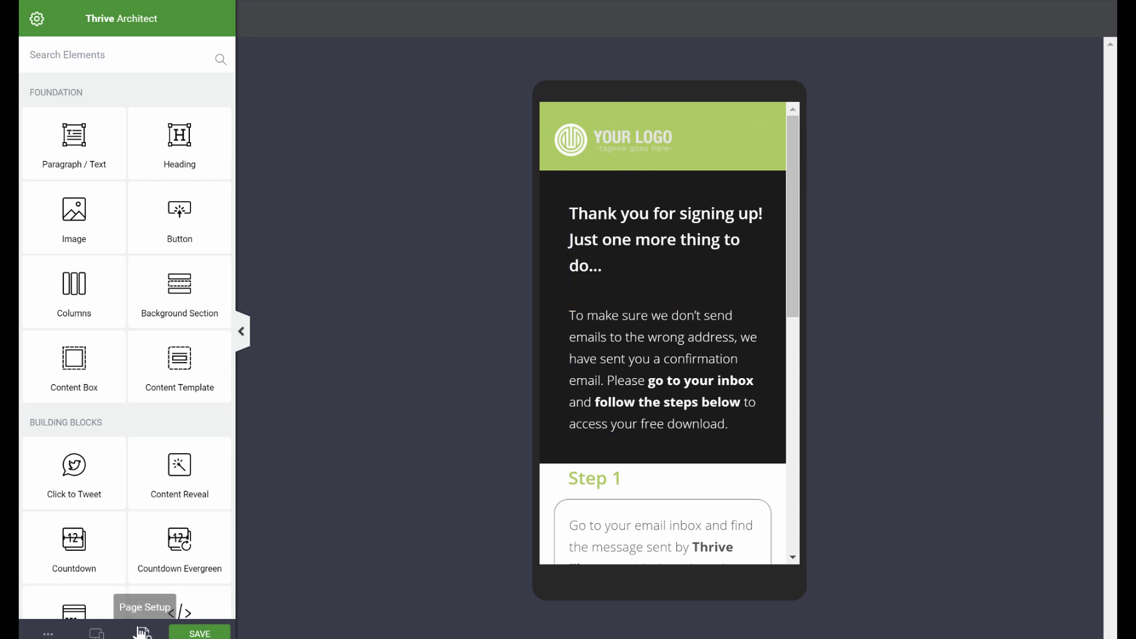
click(96, 633)
click(112, 553)
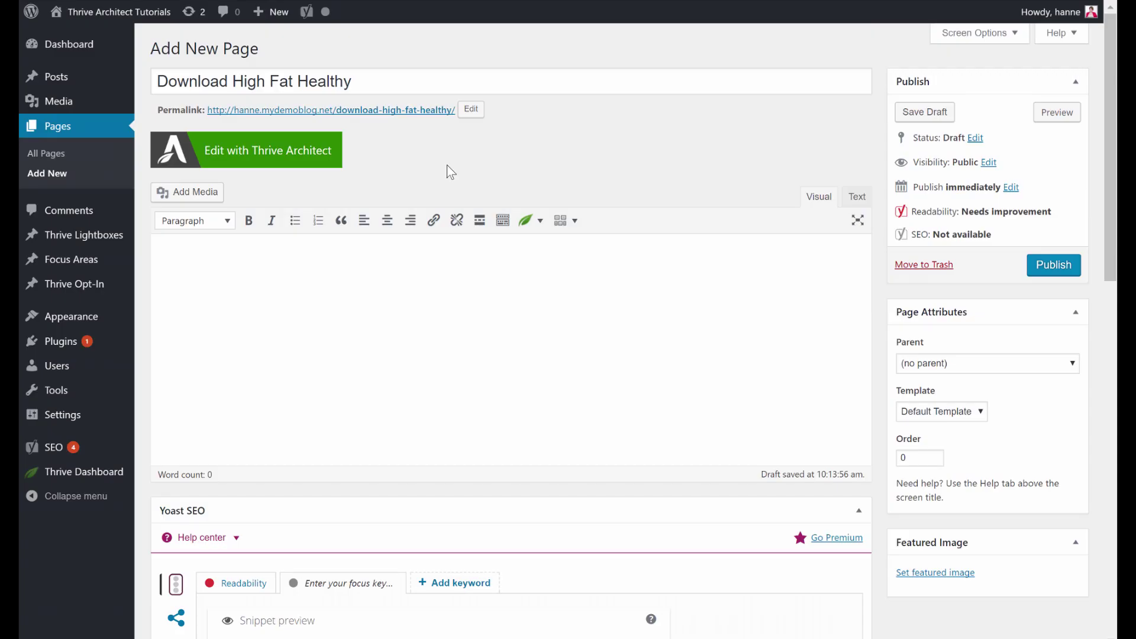
Change the Download High Fat Healthy page's permalink slug to "download-high-fat-healthy-143552436".
click(471, 116)
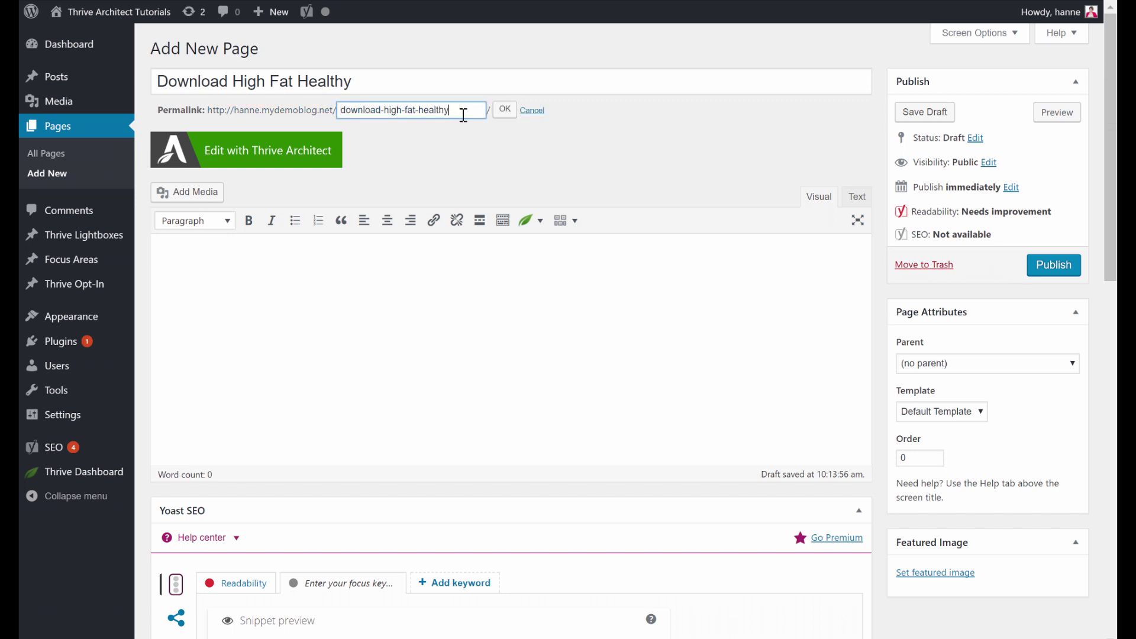
text(143552436)
click(503, 109)
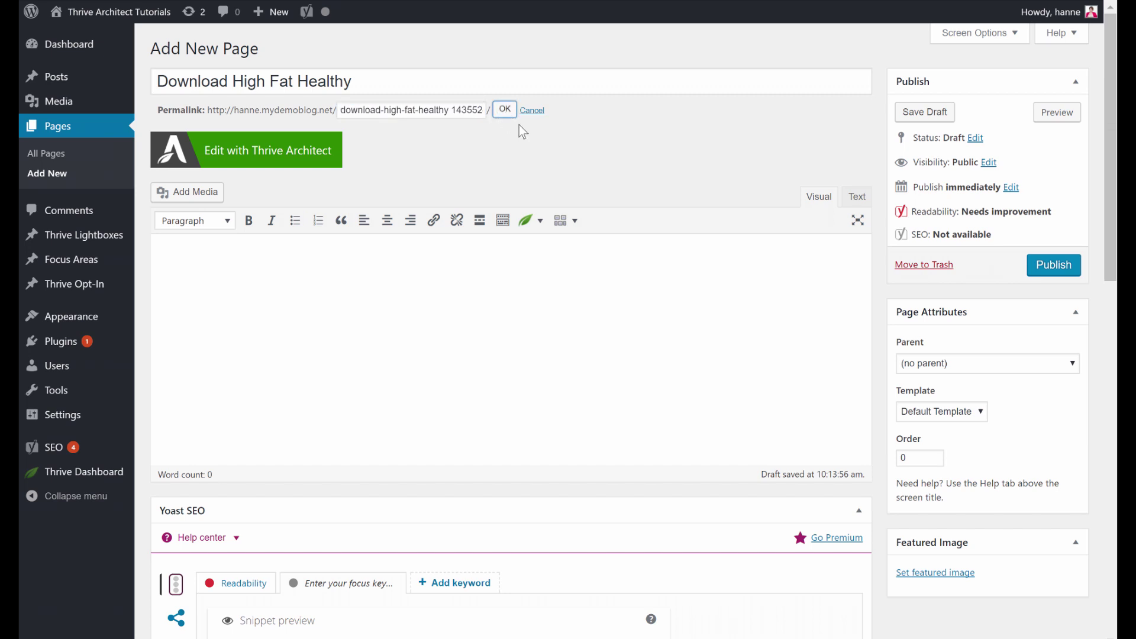
Set the page's Yoast SEO meta robots options to noindex and nofollow, and save the draft.
scroll(637, 152, down, 5)
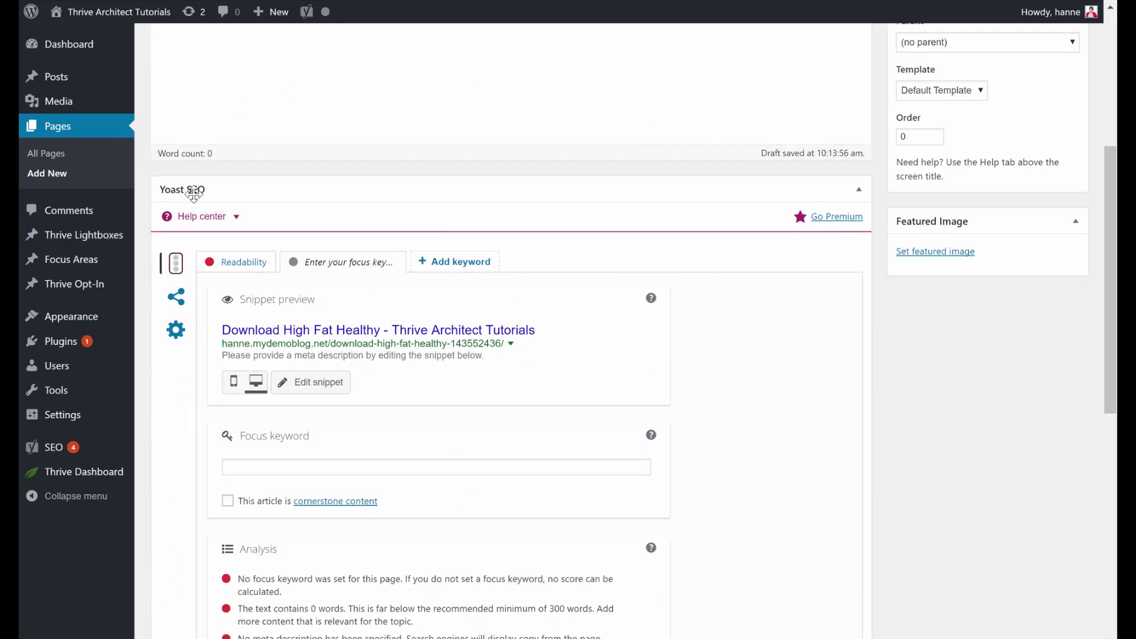
click(175, 330)
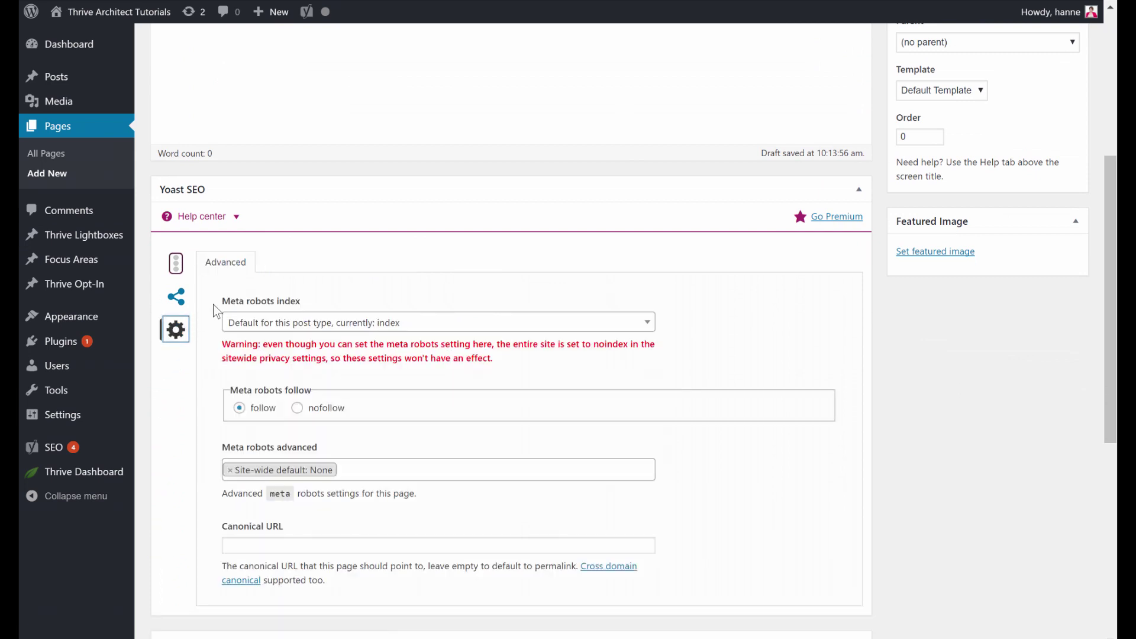
click(335, 330)
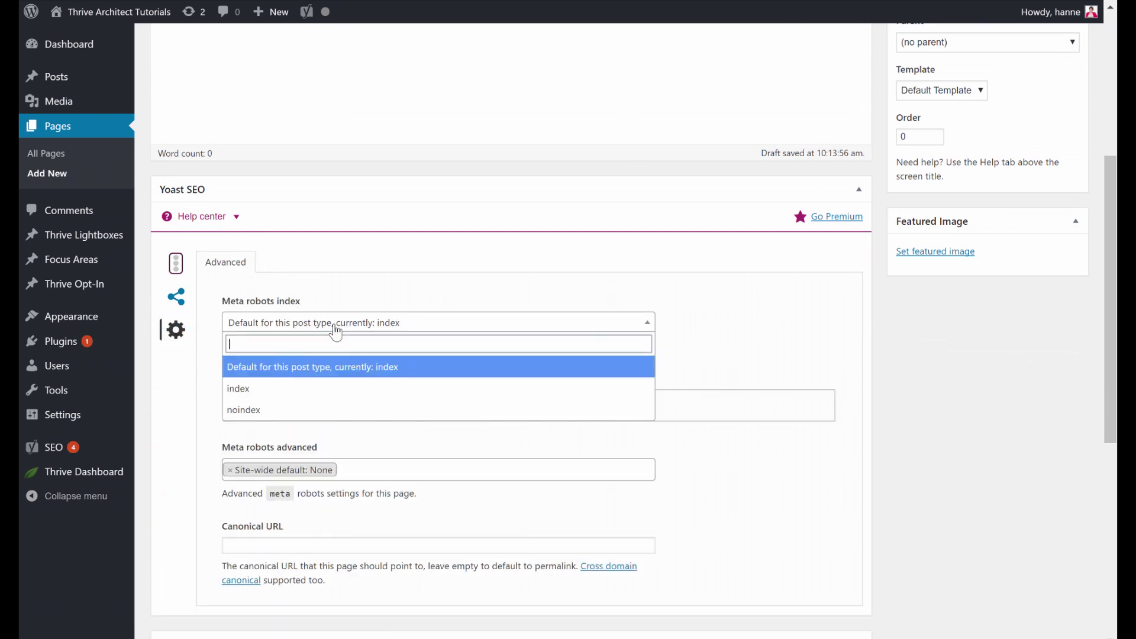
click(285, 410)
click(298, 408)
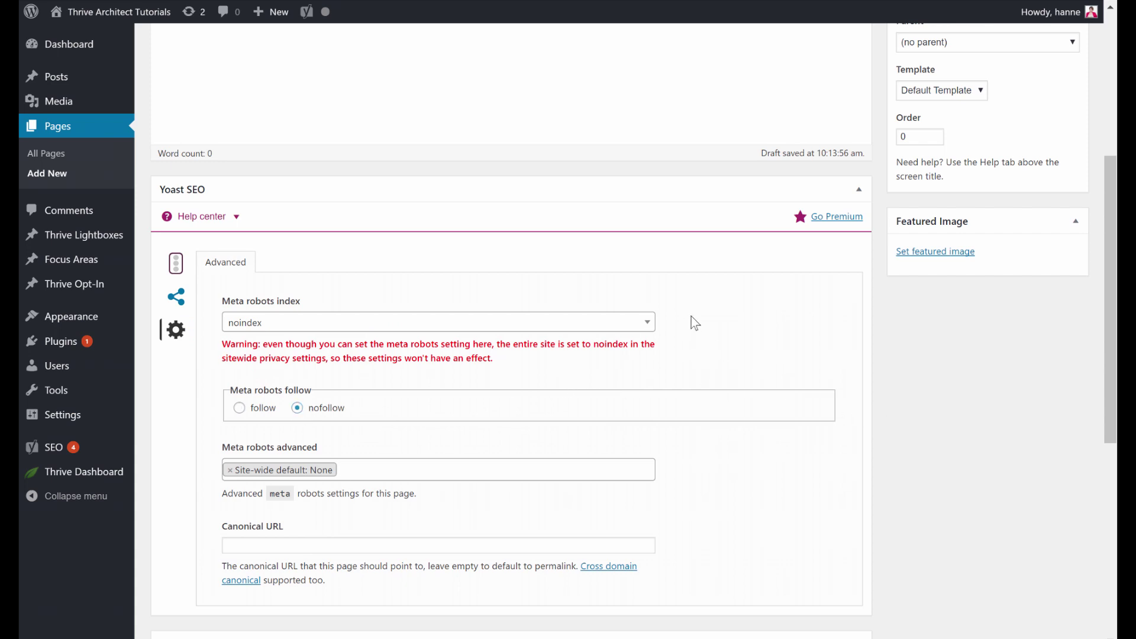
scroll(693, 320, down, 2)
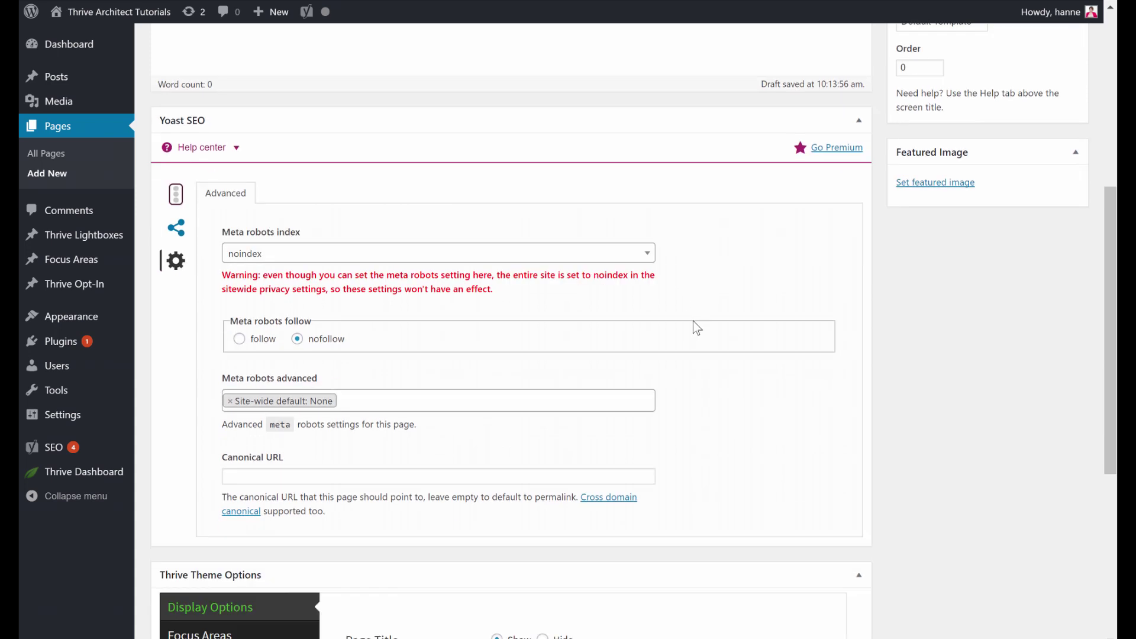
scroll(693, 321, up, 4)
scroll(694, 321, up, 3)
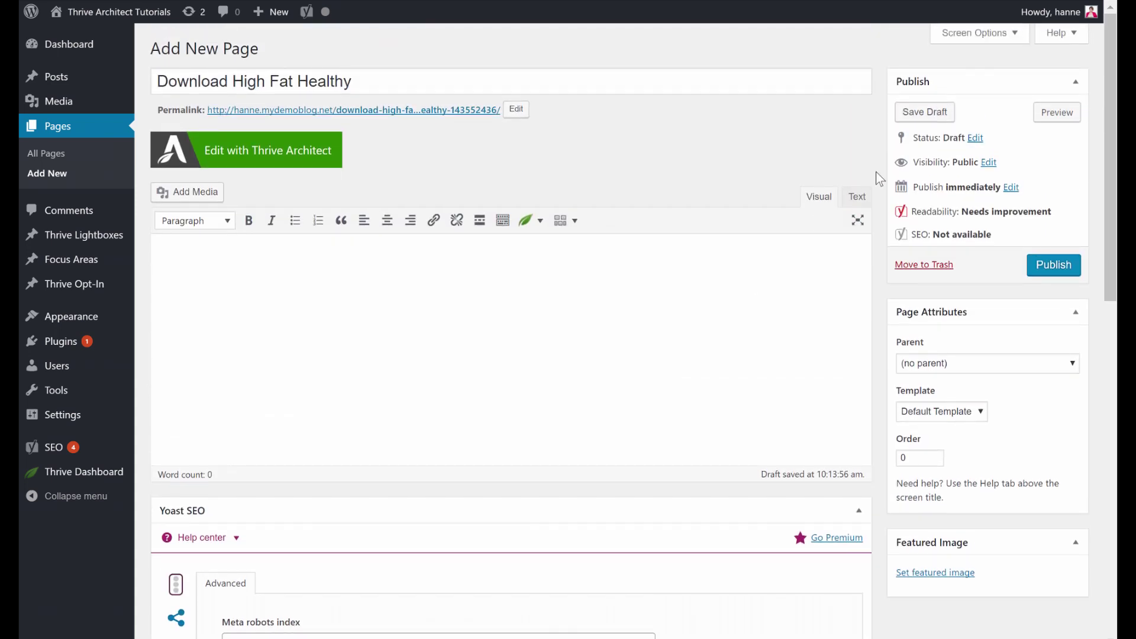
click(910, 118)
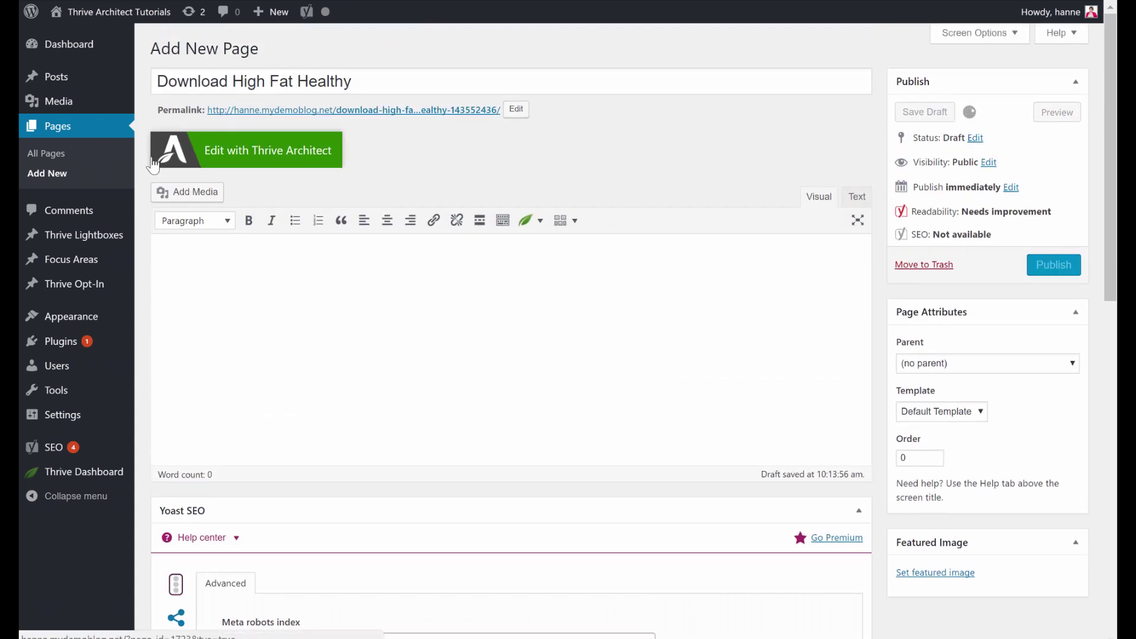
Open the page in Thrive Architect and load the Elementary Download Page template from the Elementary set.
click(296, 198)
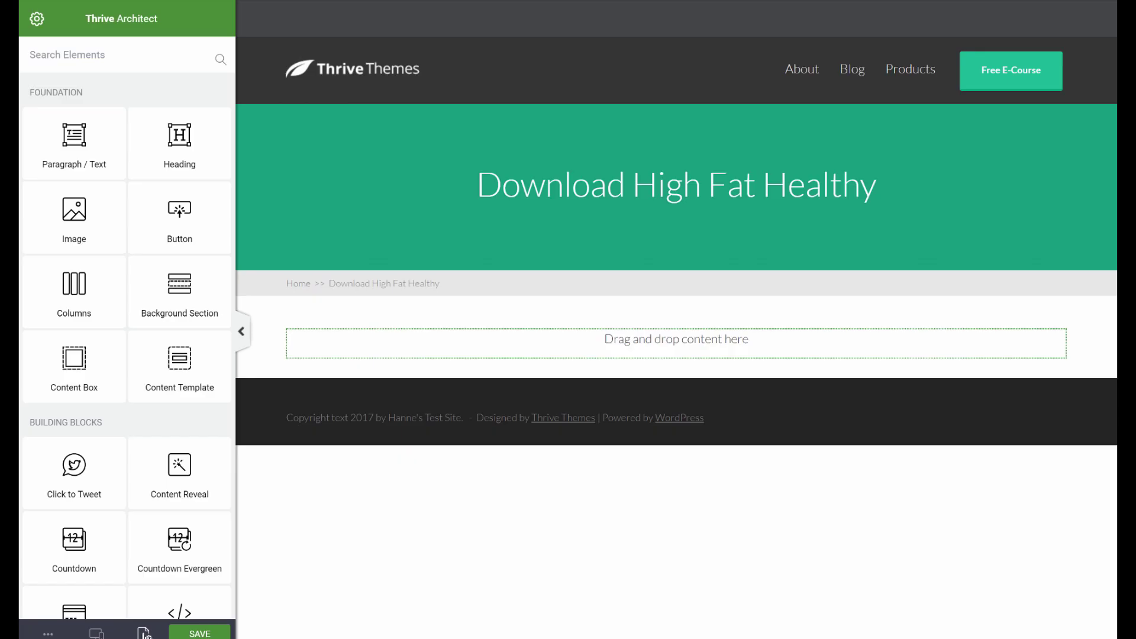
click(48, 634)
click(108, 118)
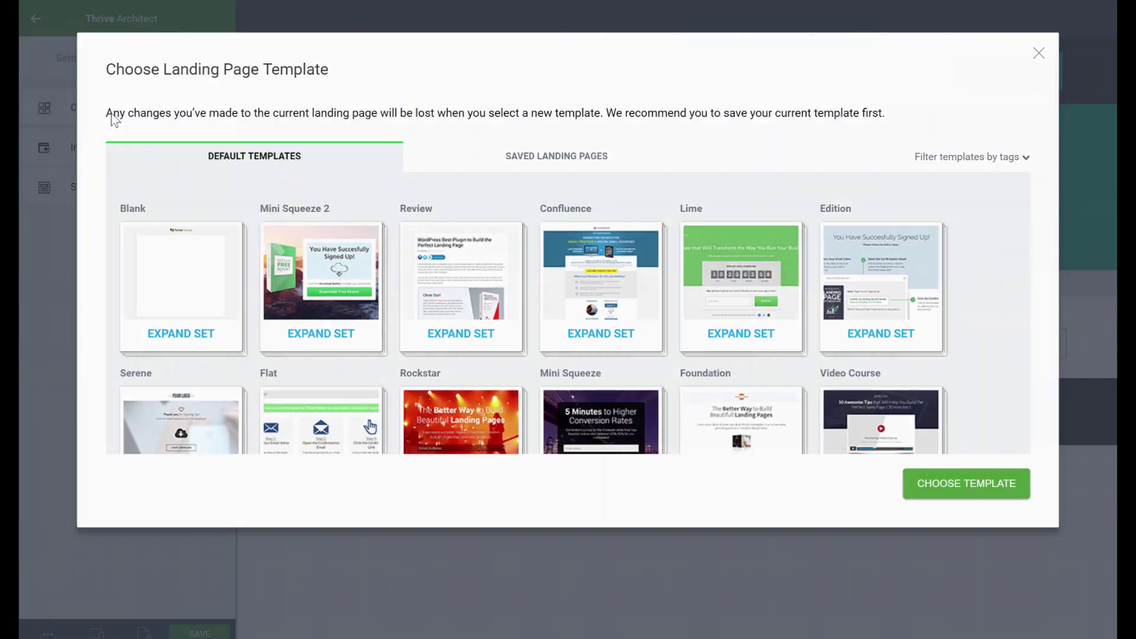
scroll(698, 237, down, 5)
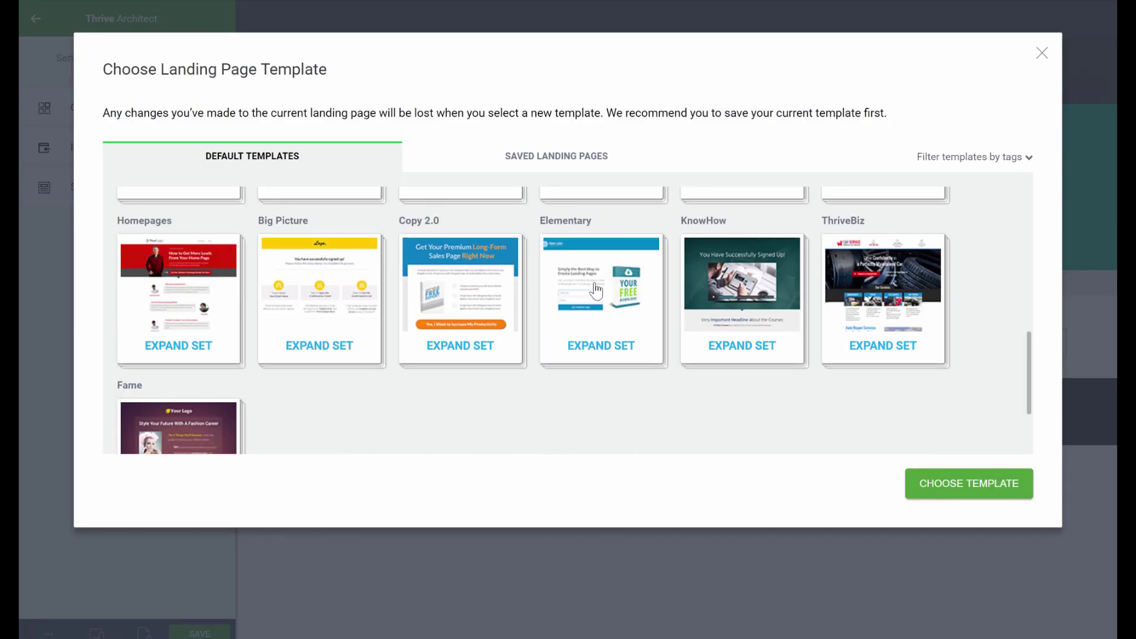
click(597, 293)
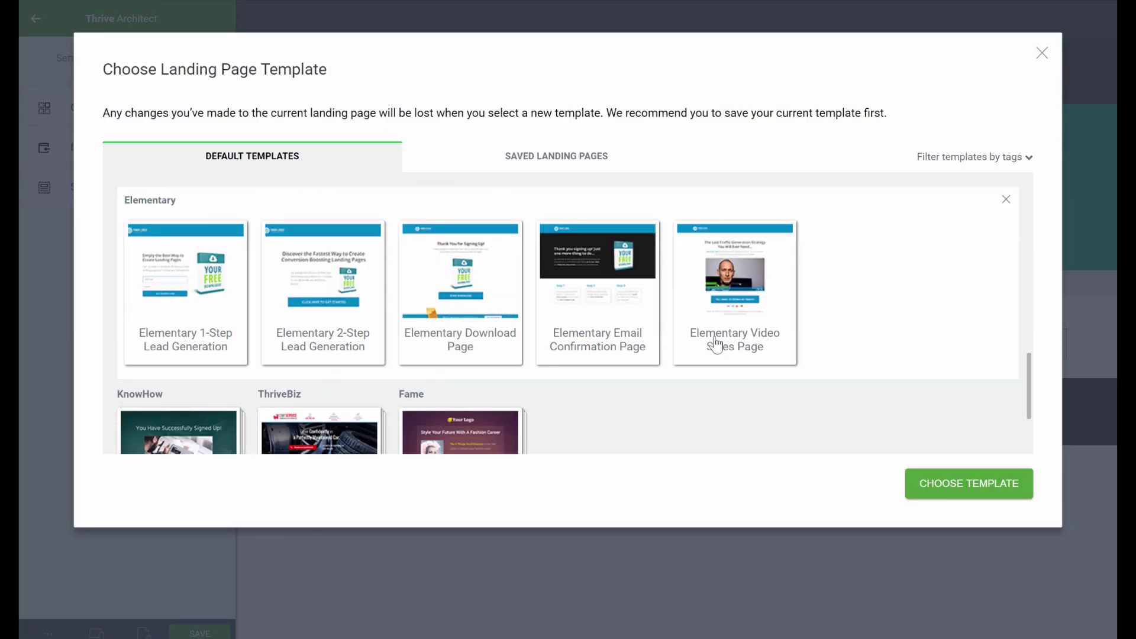
click(457, 322)
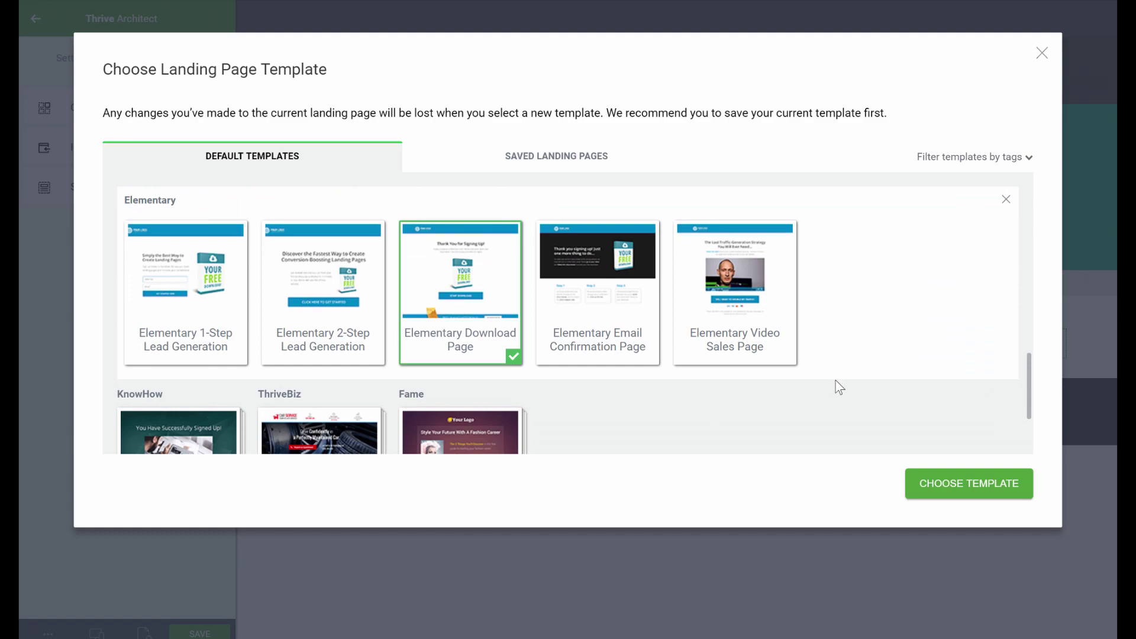
click(983, 488)
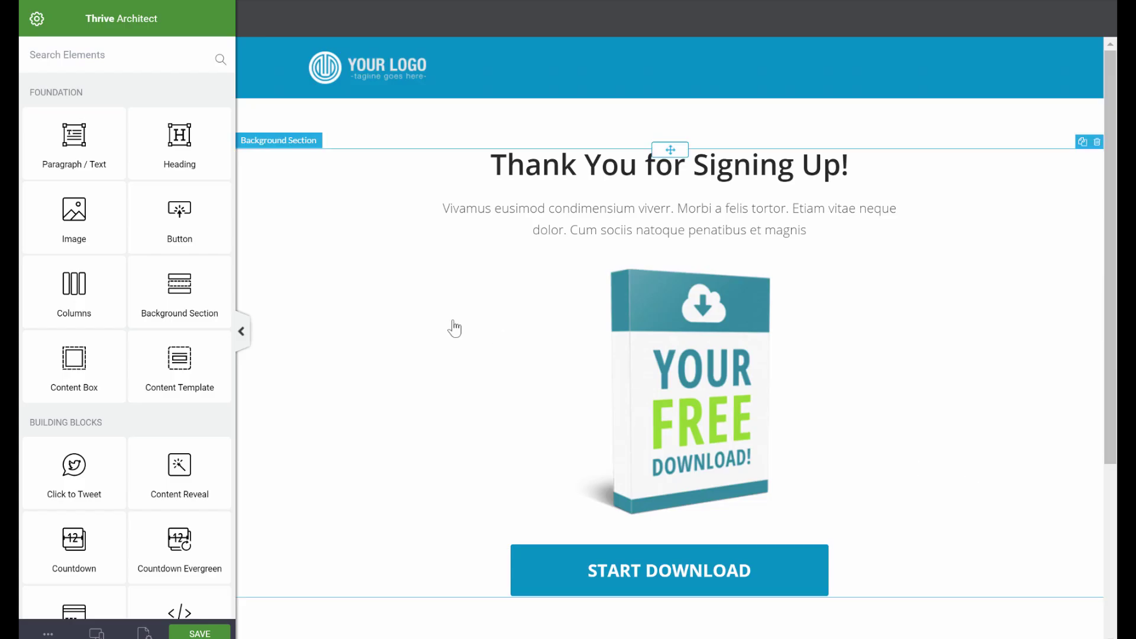
Set the solid background color of the logo header section to the saved green #abc360.
click(277, 78)
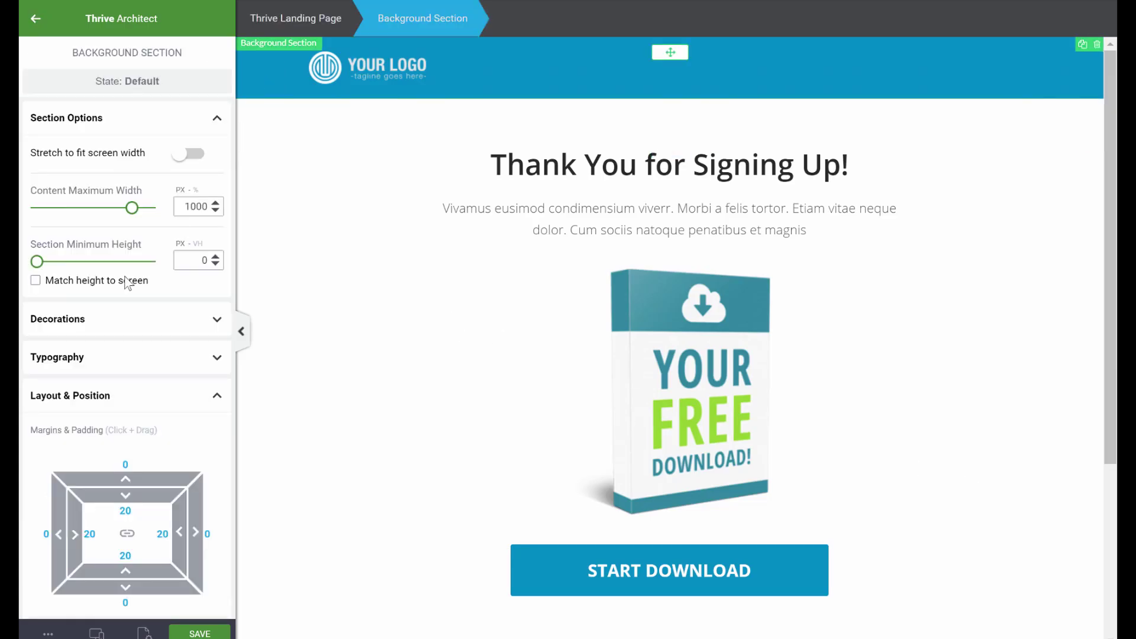
scroll(126, 282, down, 5)
click(53, 364)
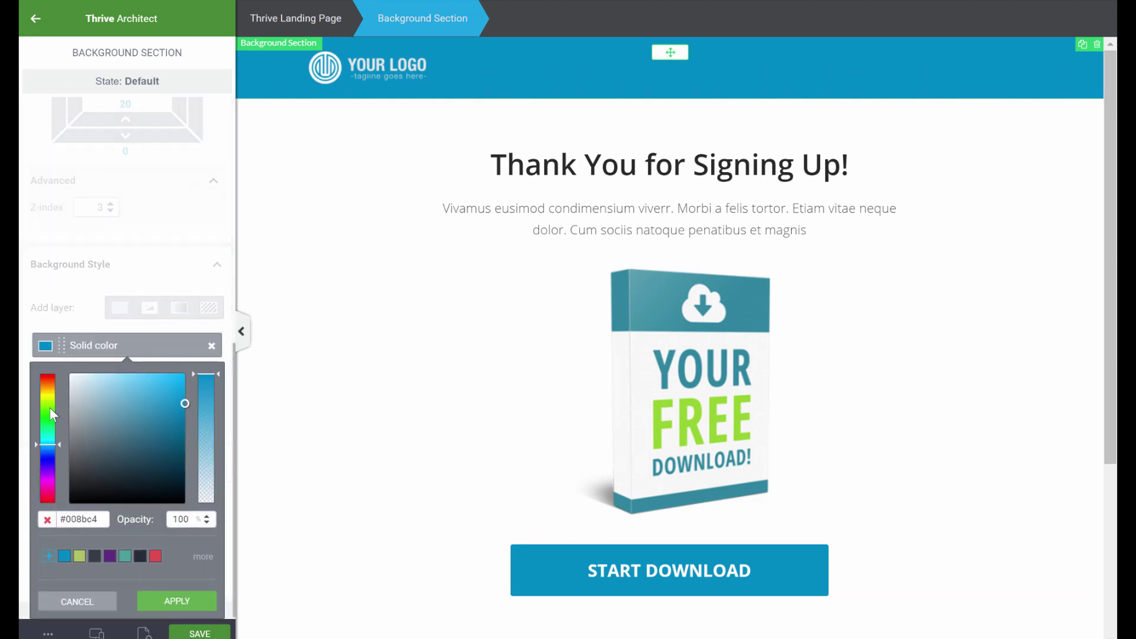
click(79, 556)
click(180, 601)
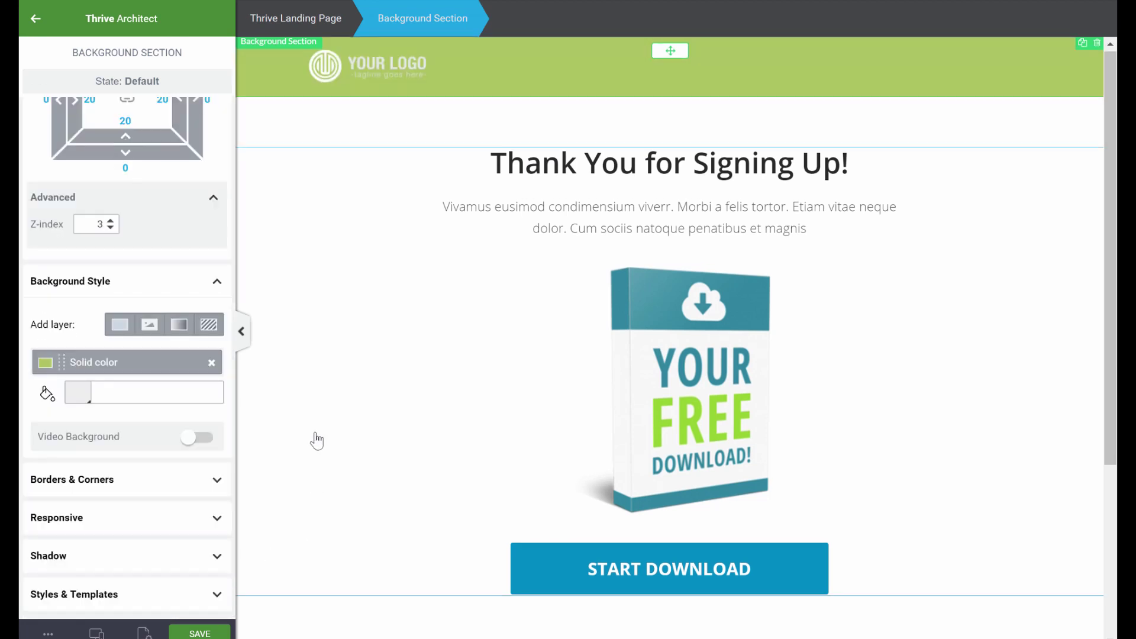
Set the START DOWNLOAD button's color to the saved green rgb(171, 195, 96).
scroll(314, 439, down, 5)
click(525, 325)
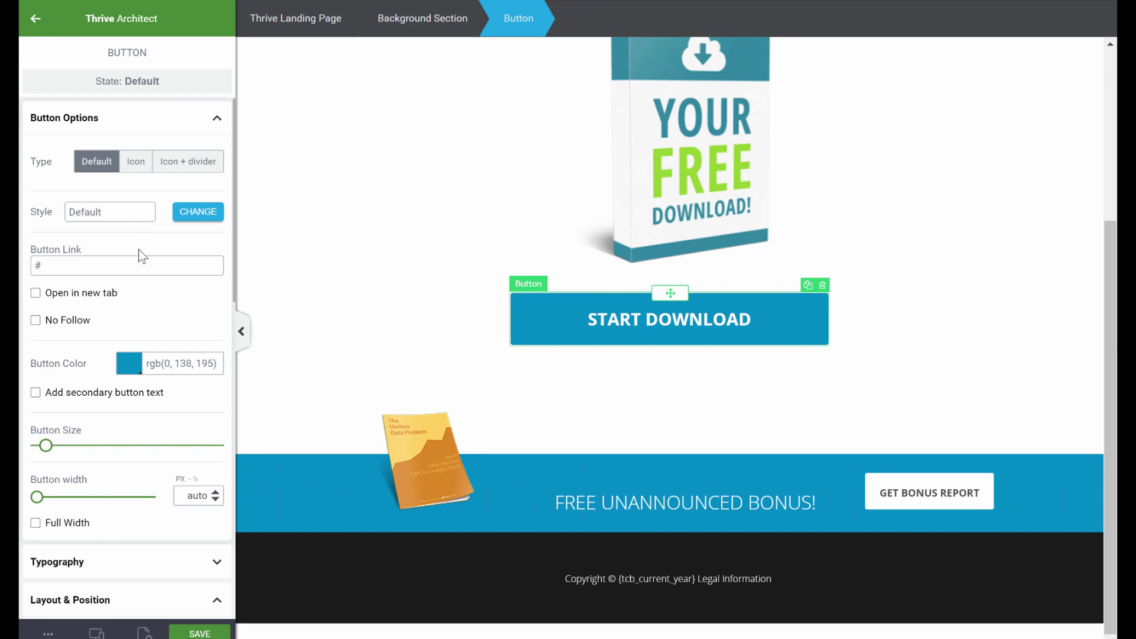
scroll(139, 262, down, 1)
scroll(140, 263, down, 3)
click(128, 203)
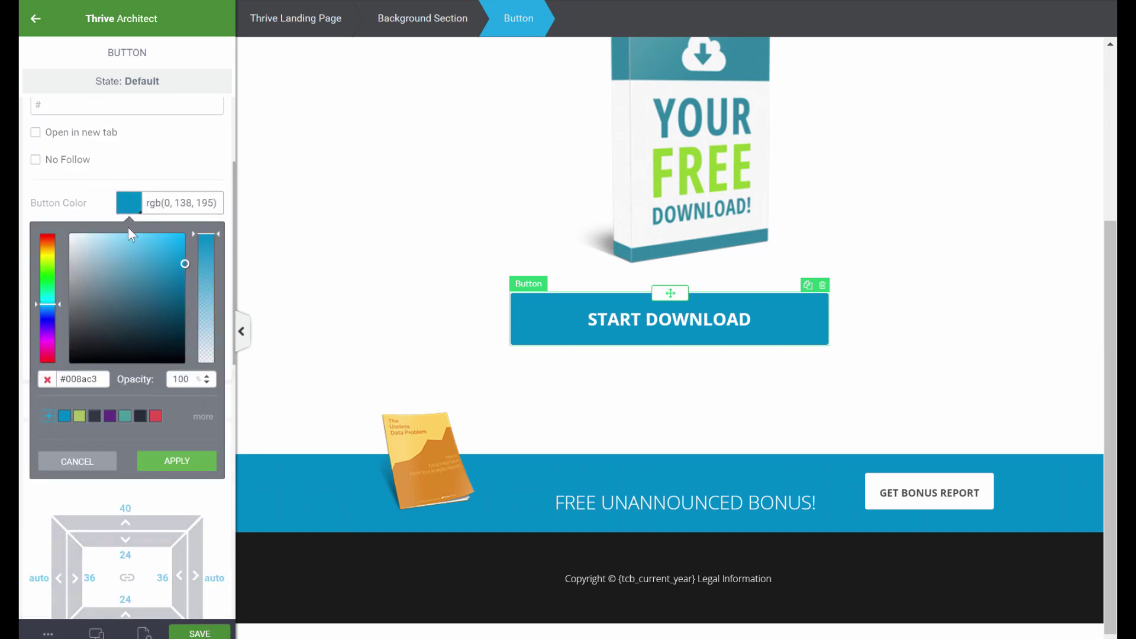
click(80, 416)
click(177, 462)
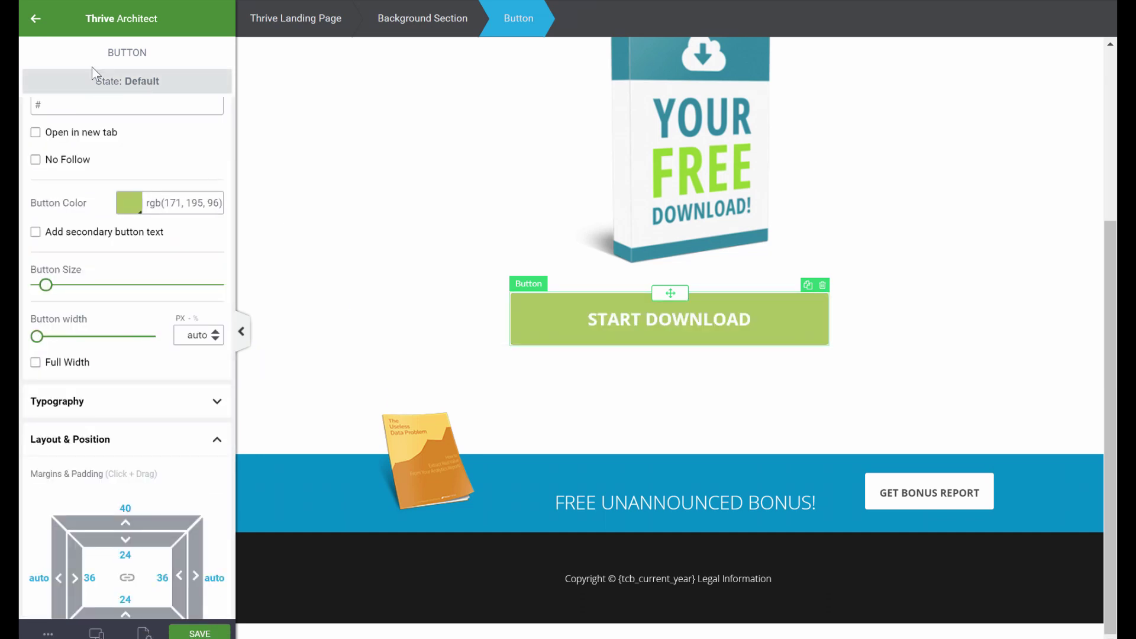
Set the START DOWNLOAD button's hover color to the saved dark rgb(56, 57, 73), and return to its default state.
click(161, 89)
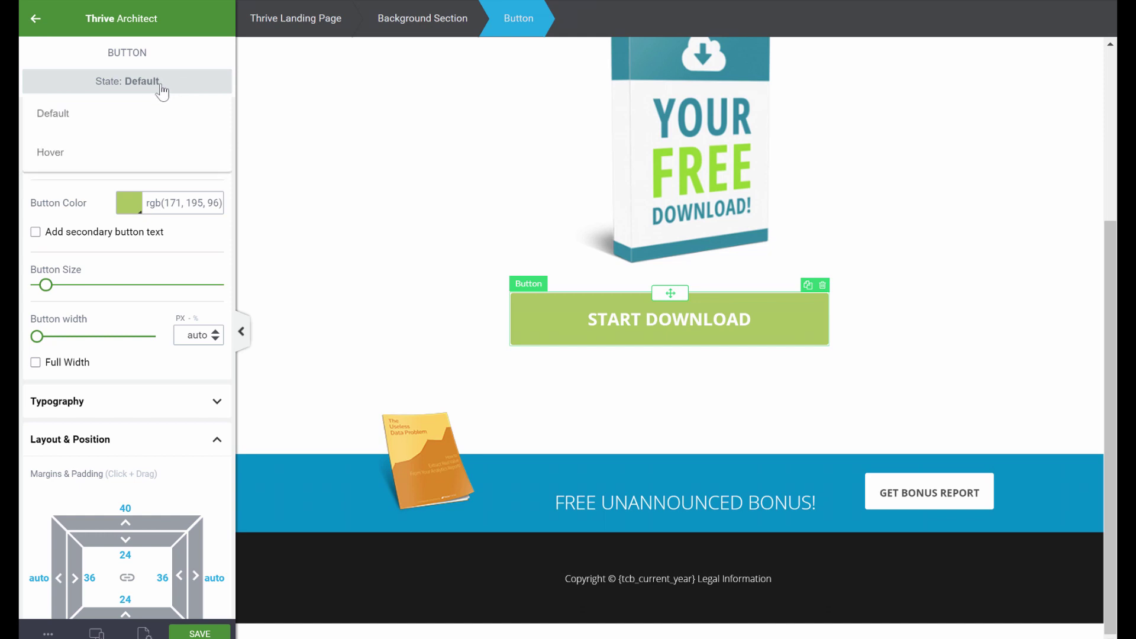
click(130, 86)
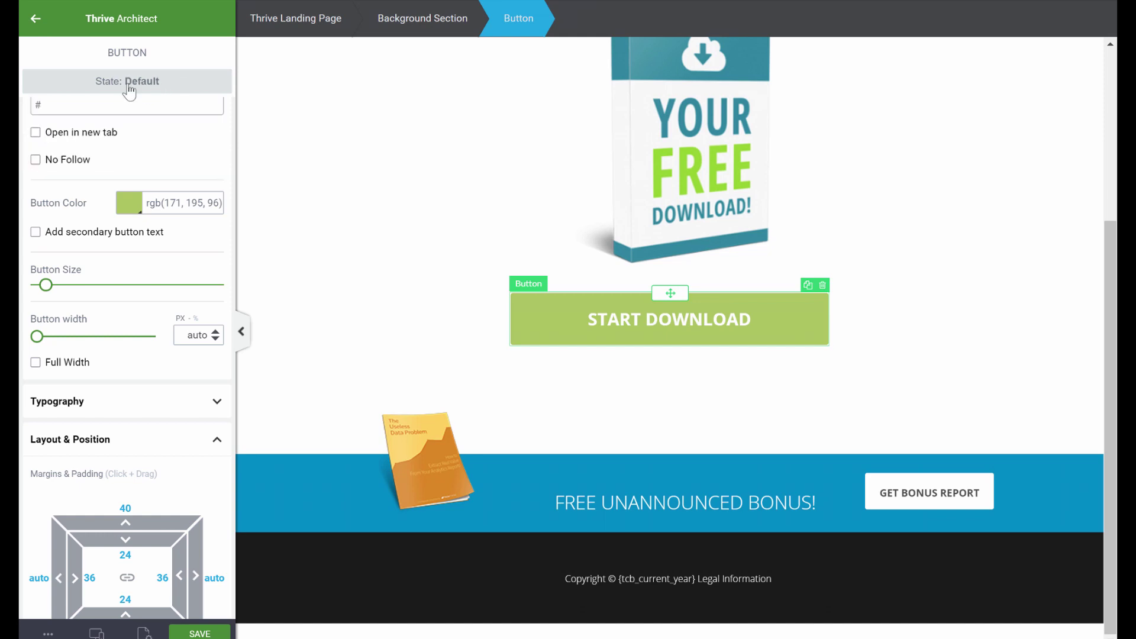
scroll(115, 115, up, 3)
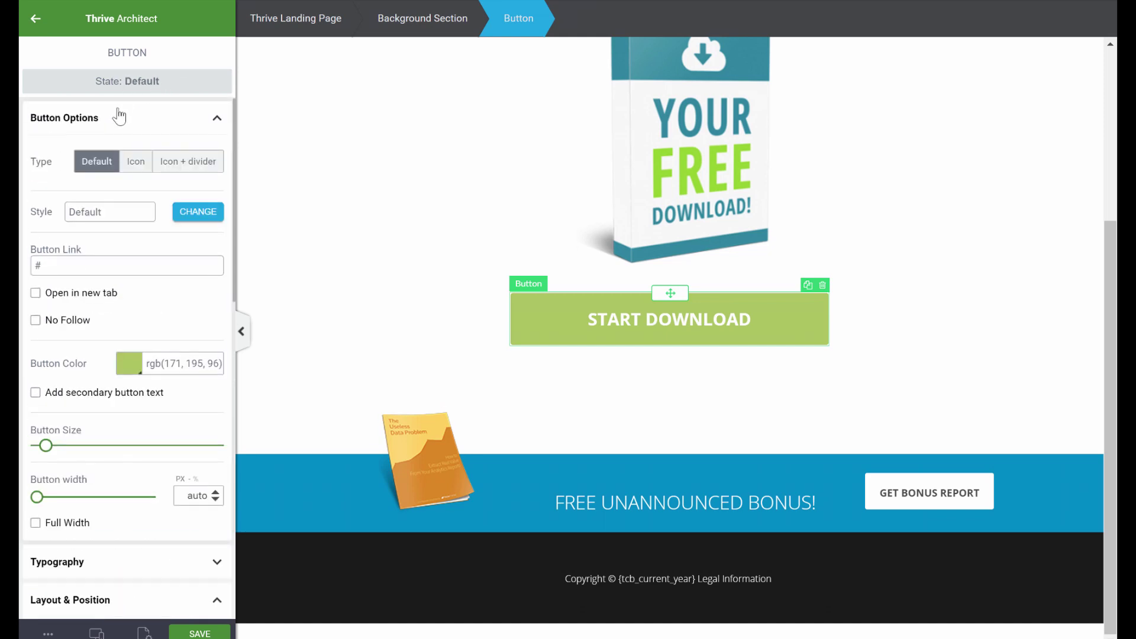
click(133, 81)
click(33, 149)
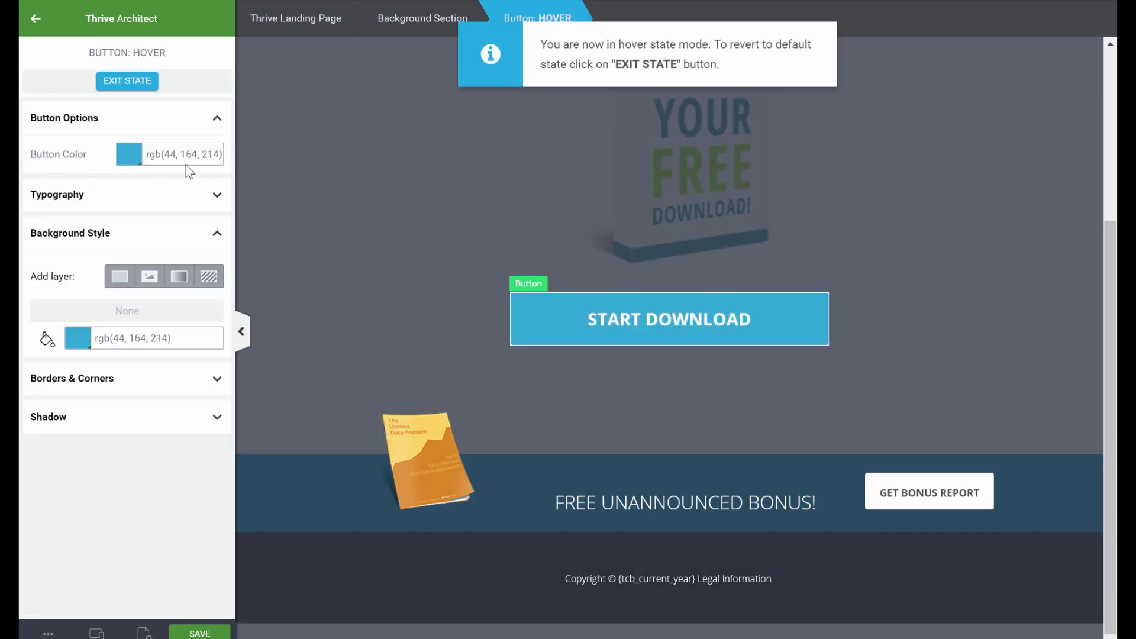
click(129, 155)
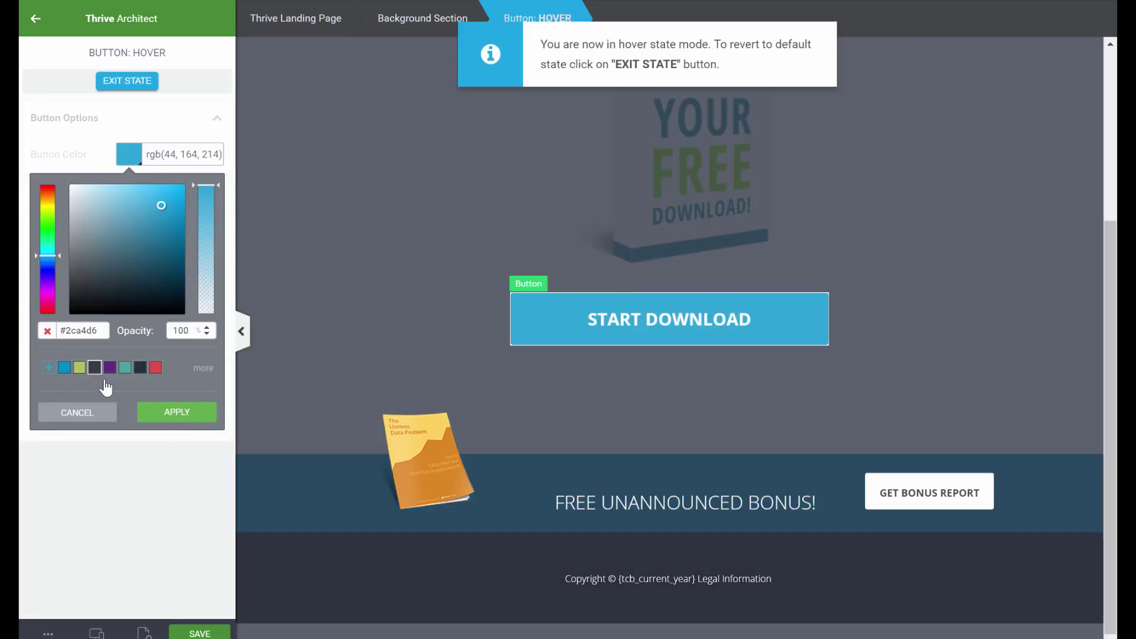
click(95, 368)
click(176, 415)
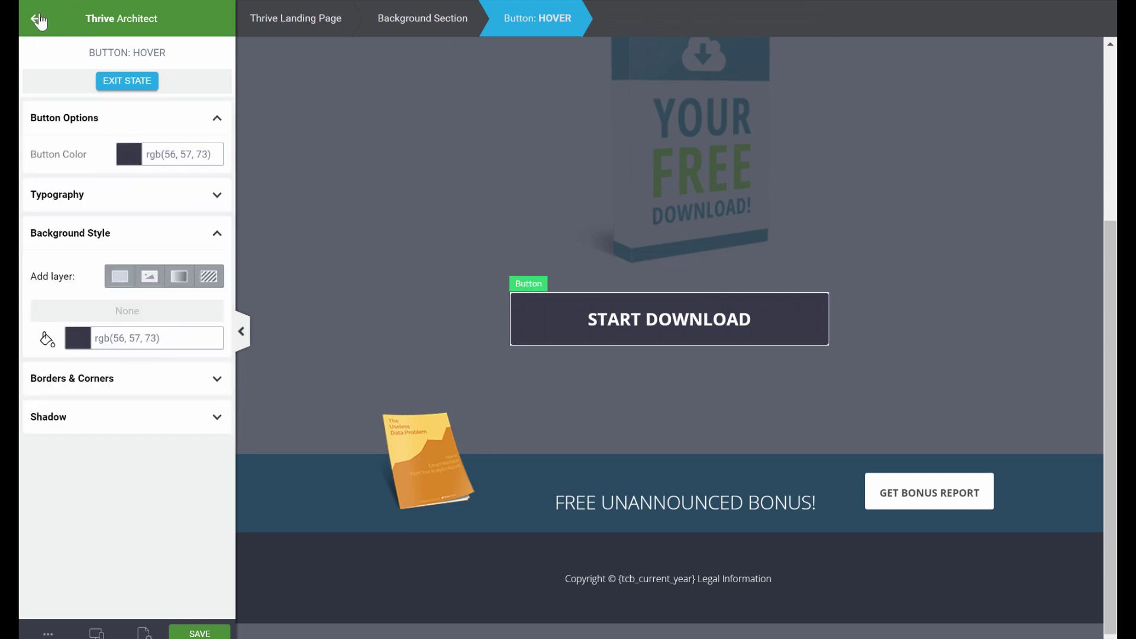
click(133, 87)
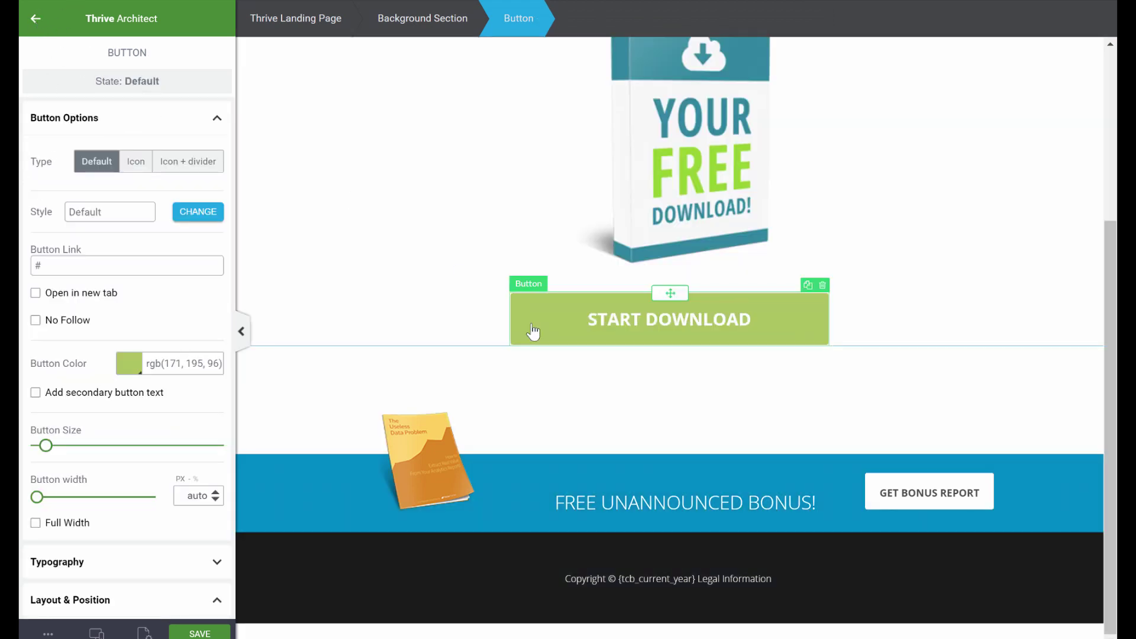
Replace the product image above the START DOWNLOAD button with the tilted 11 High-Fat Foods cover, searching the media library for "cover".
scroll(642, 415, up, 5)
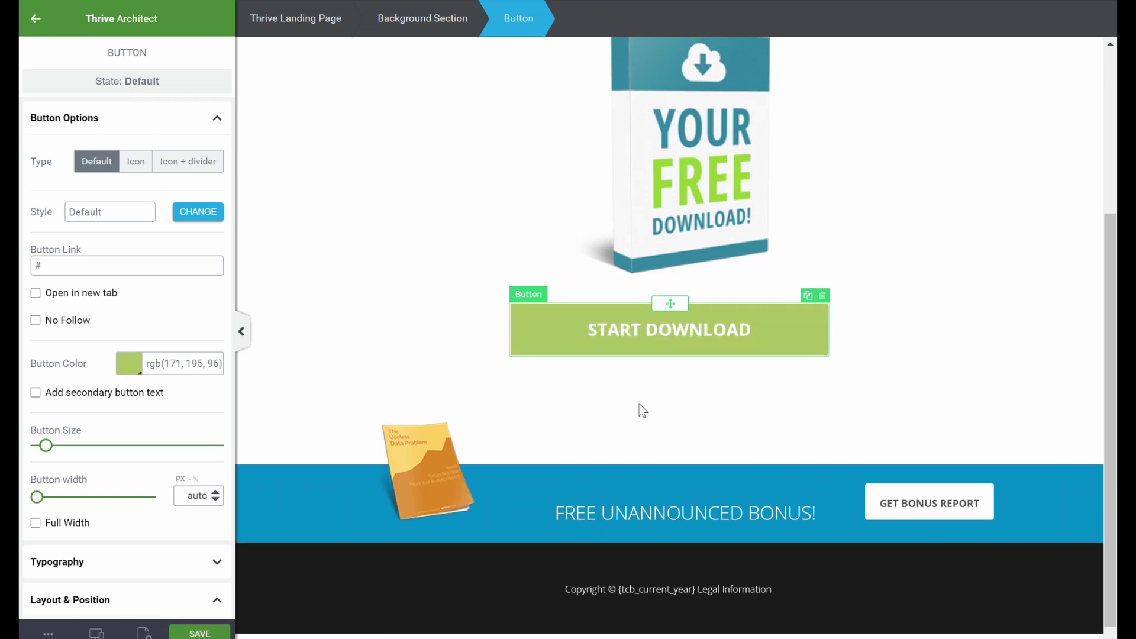
click(629, 312)
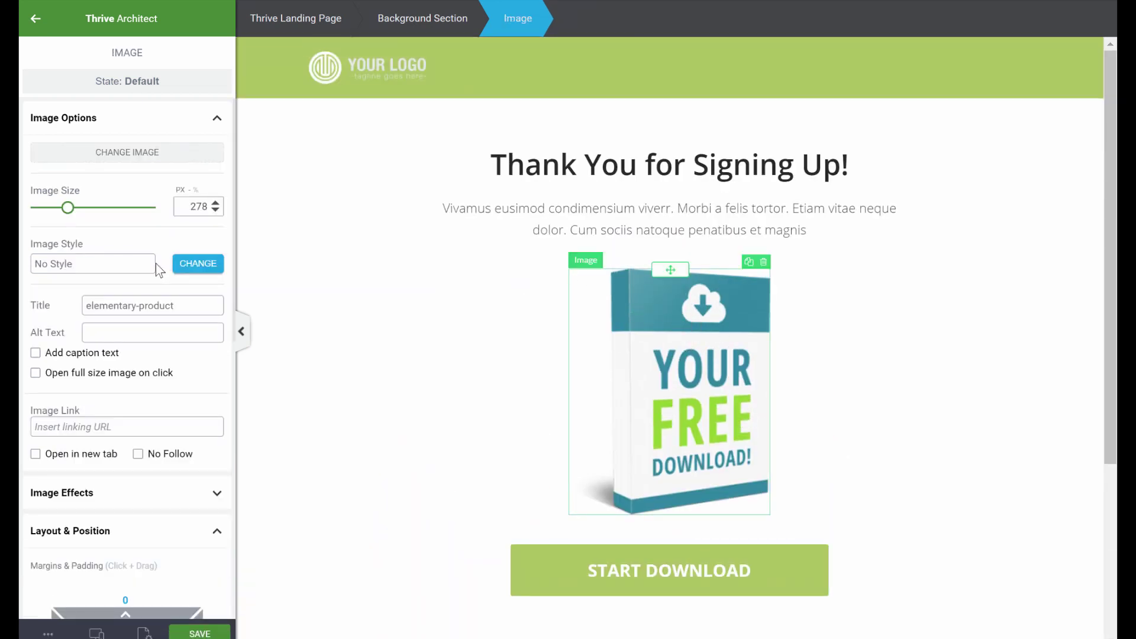
click(135, 161)
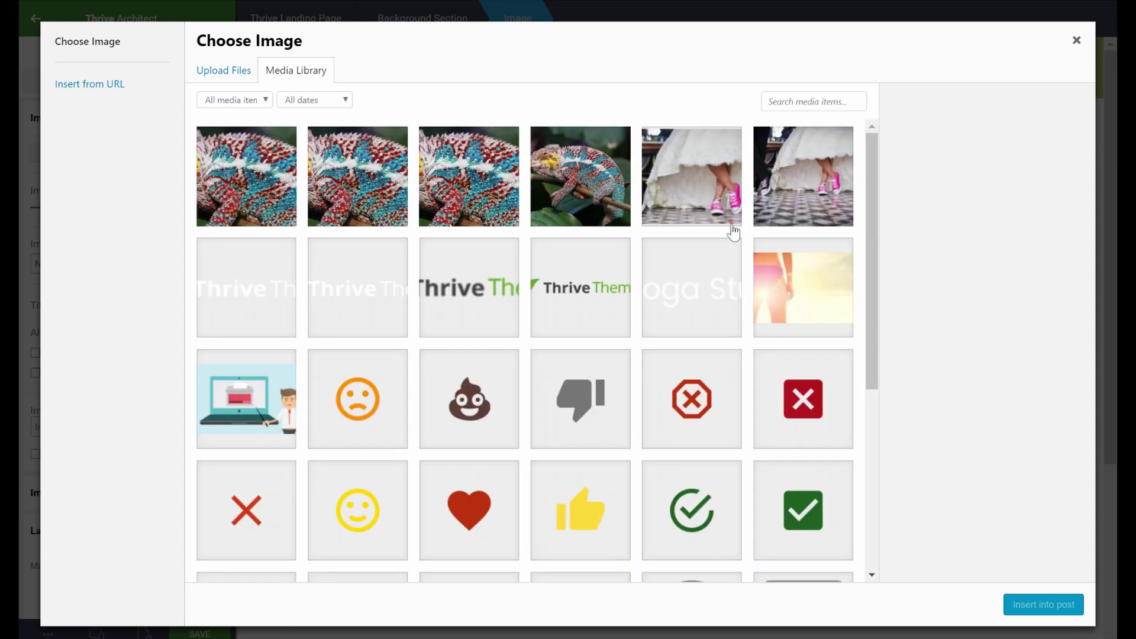
click(806, 104)
text(cover)
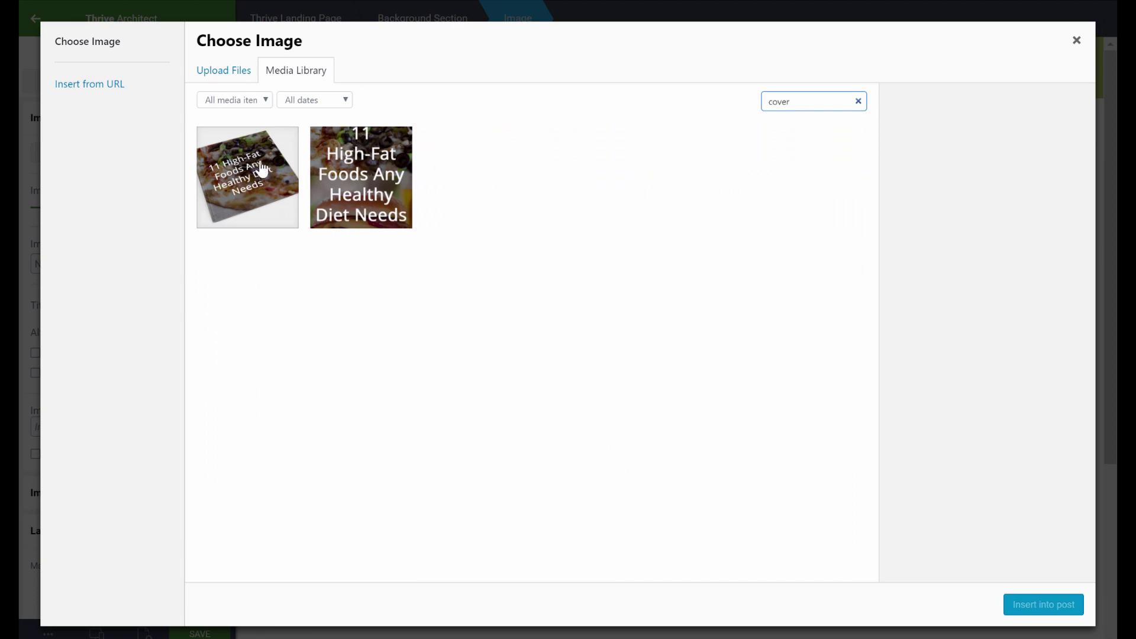
click(260, 171)
click(1043, 604)
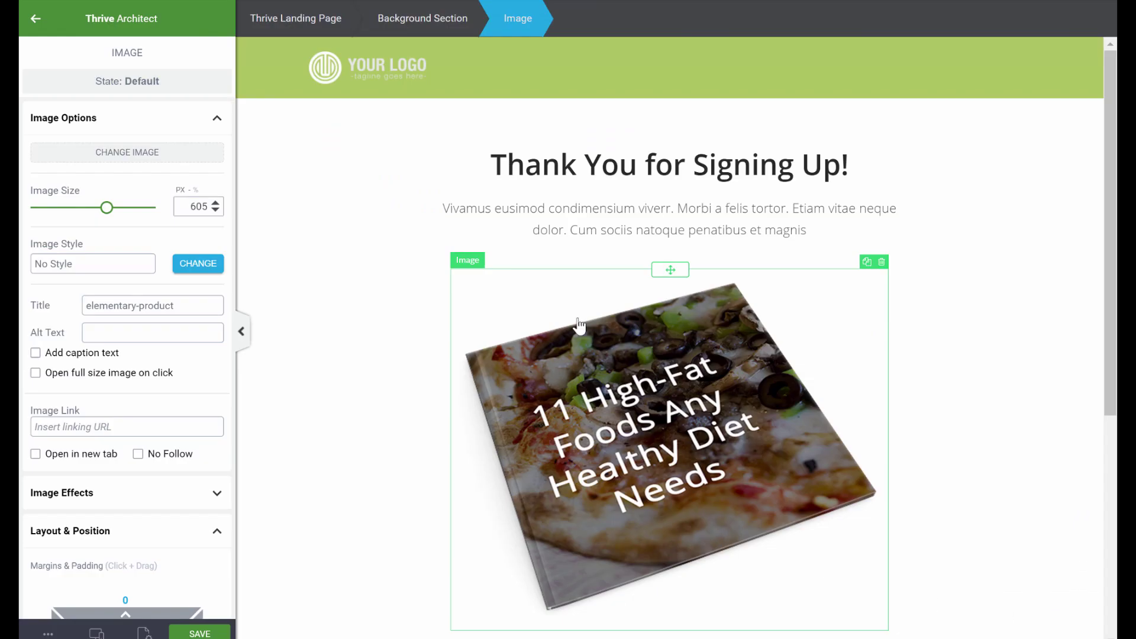
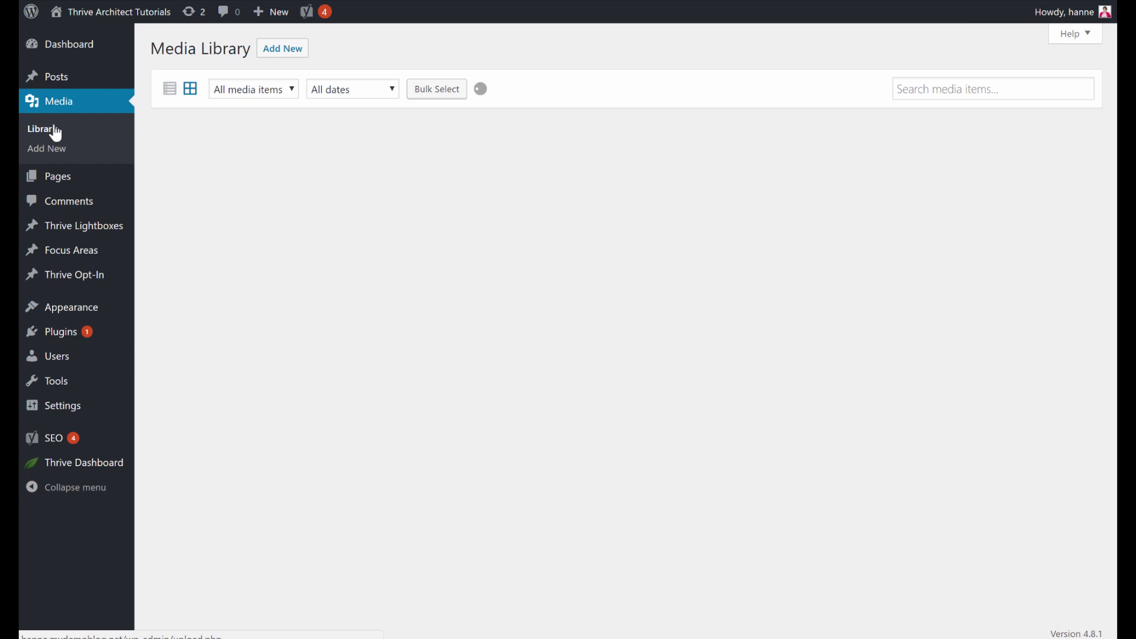
Upload High-Fat-Healthy-Foods.pdf from the Downloads folder to the WordPress Media Library.
click(291, 52)
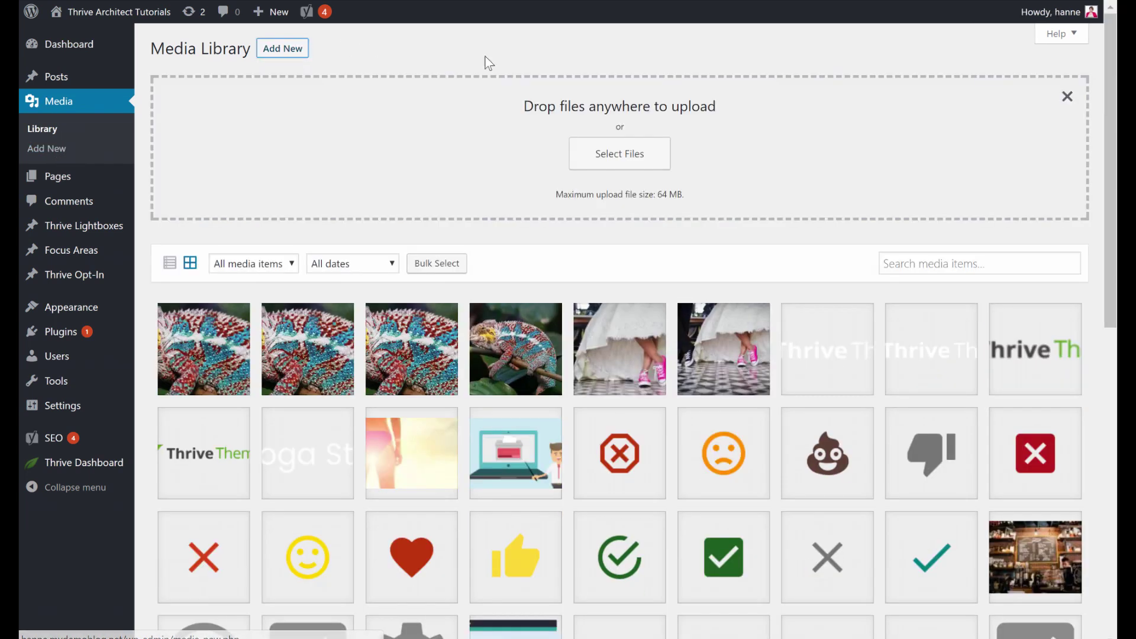
click(628, 158)
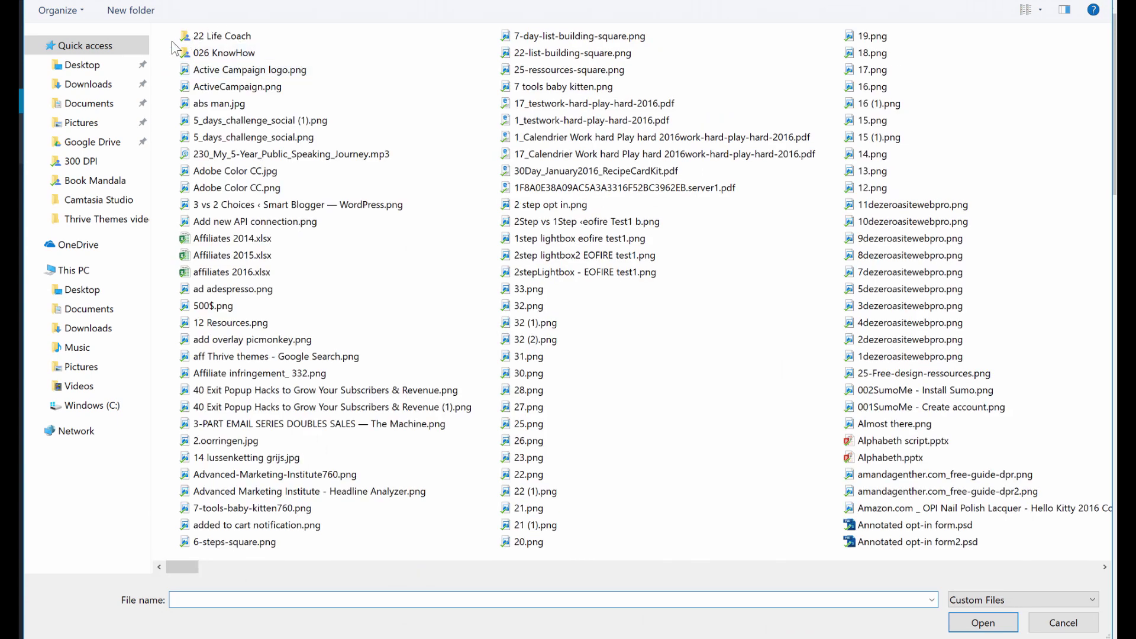
click(88, 84)
click(205, 201)
click(984, 622)
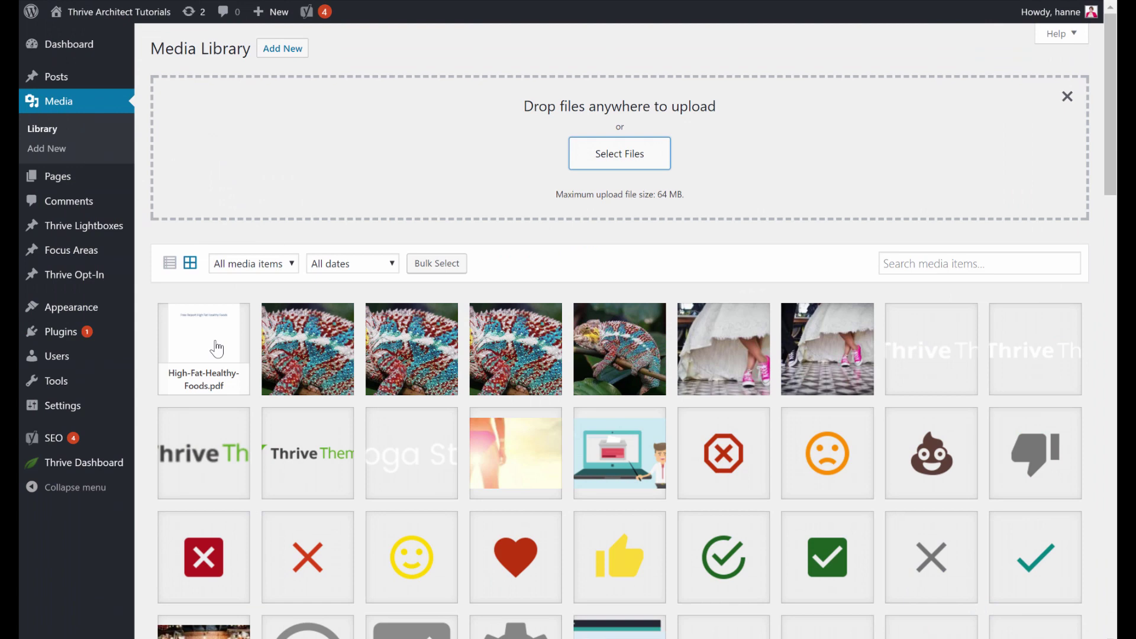
Open the attachment details of High-Fat-Healthy-Foods.pdf and copy its full file URL.
click(217, 349)
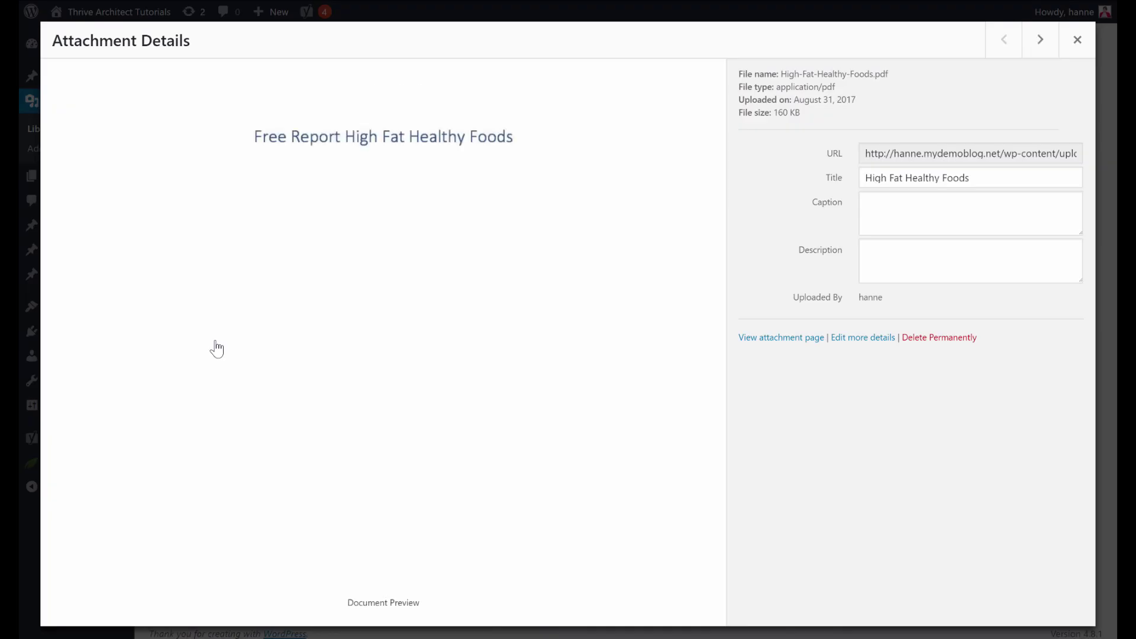
drag(866, 152, 1086, 151)
click(1084, 154)
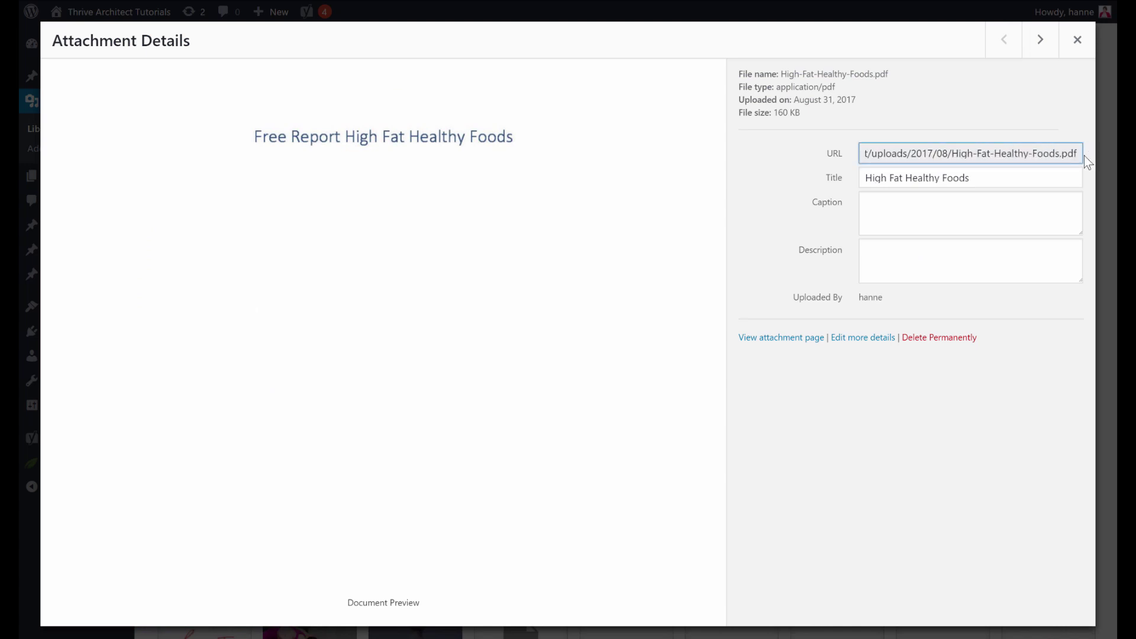
triple_click(1084, 155)
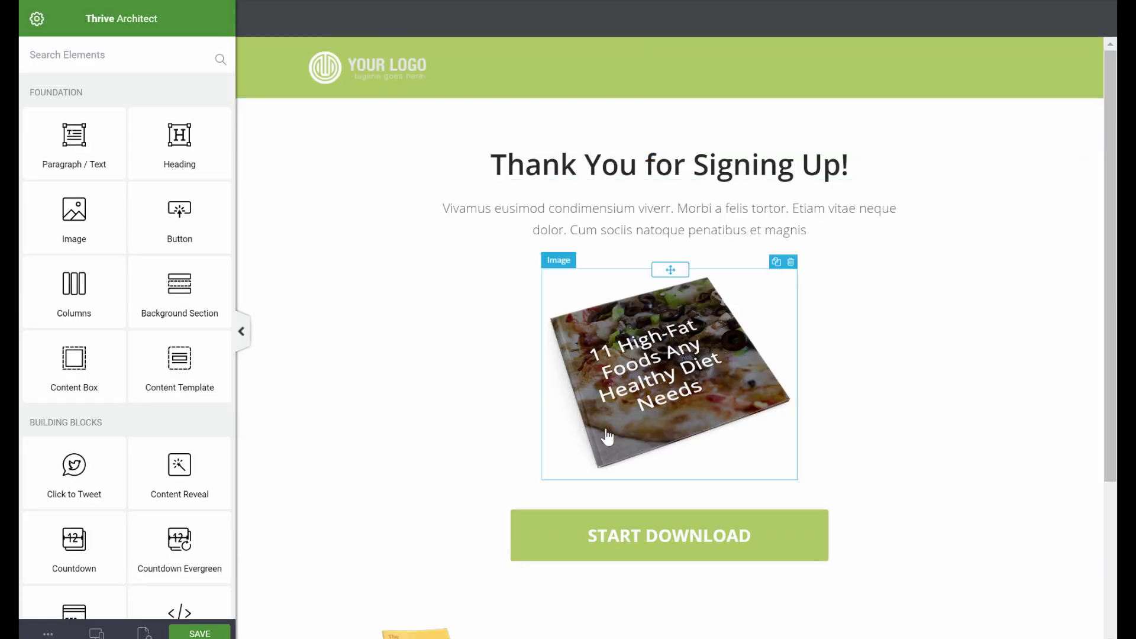
Back in Thrive Architect, link the report cover image to the copied High-Fat-Healthy-Foods.pdf URL.
click(655, 401)
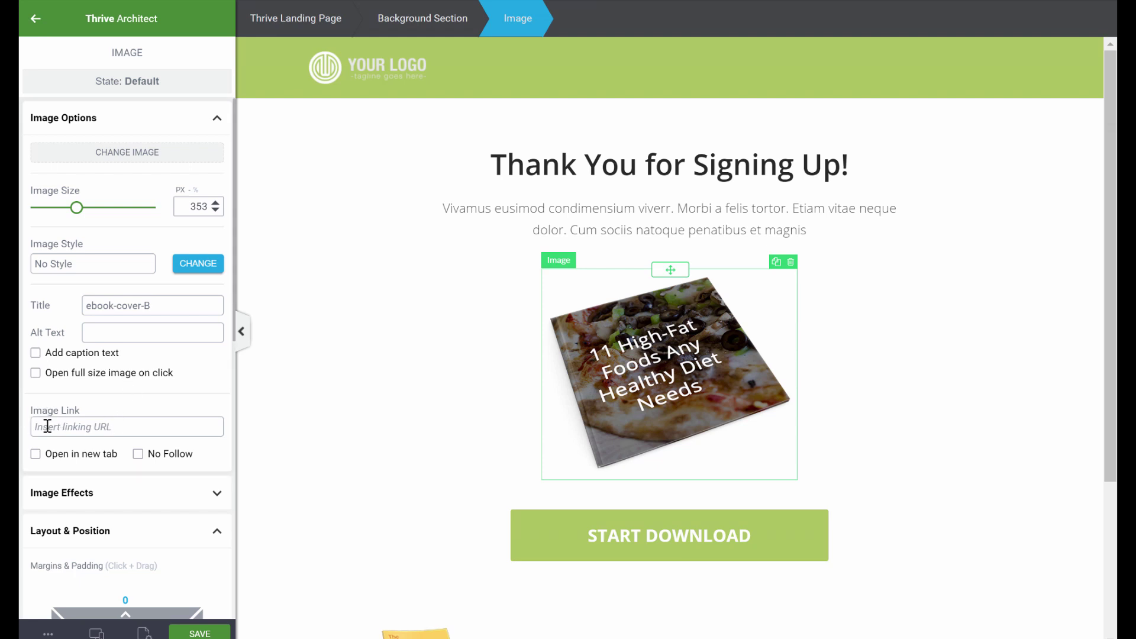
click(104, 429)
key(ctrl+v)
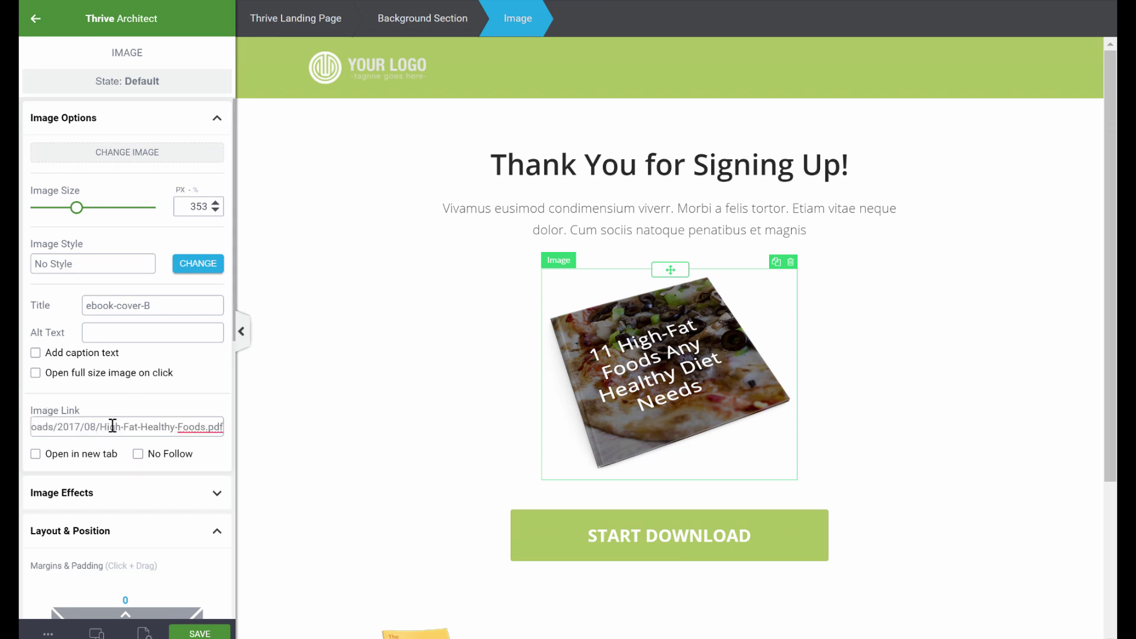
click(223, 468)
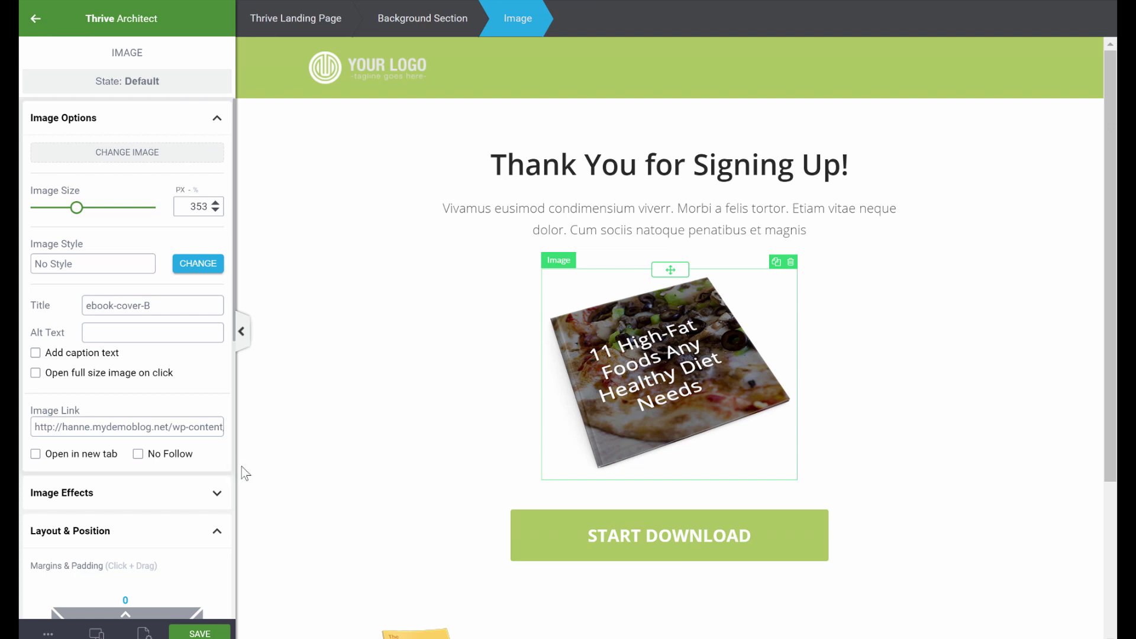
Set the START DOWNLOAD button's link to the copied High-Fat-Healthy-Foods.pdf URL.
scroll(523, 421, down, 3)
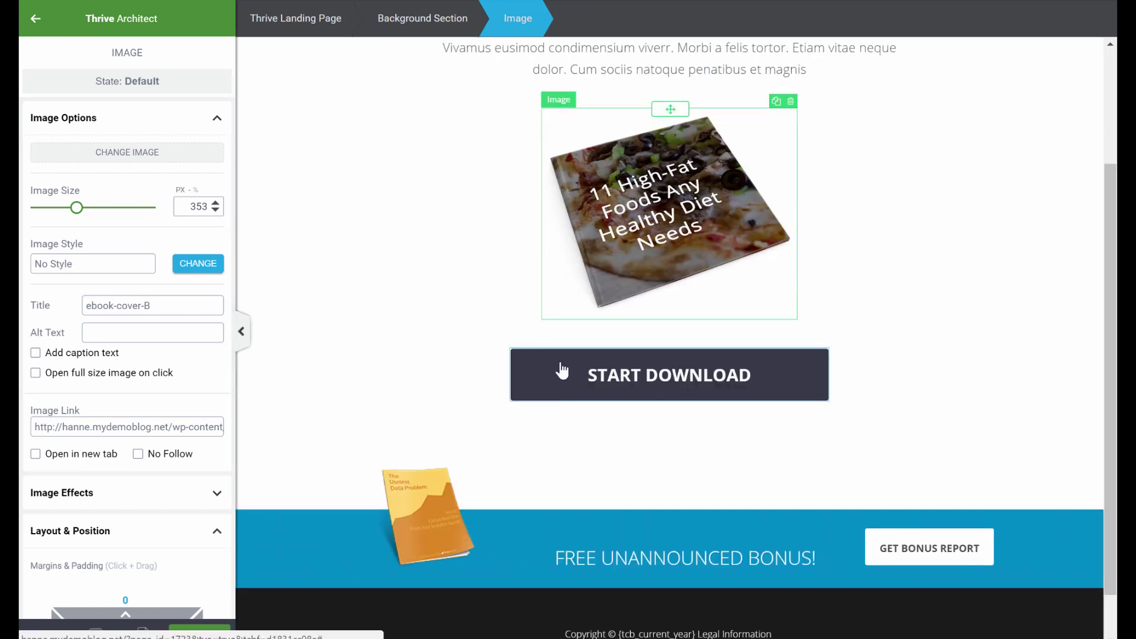
click(562, 371)
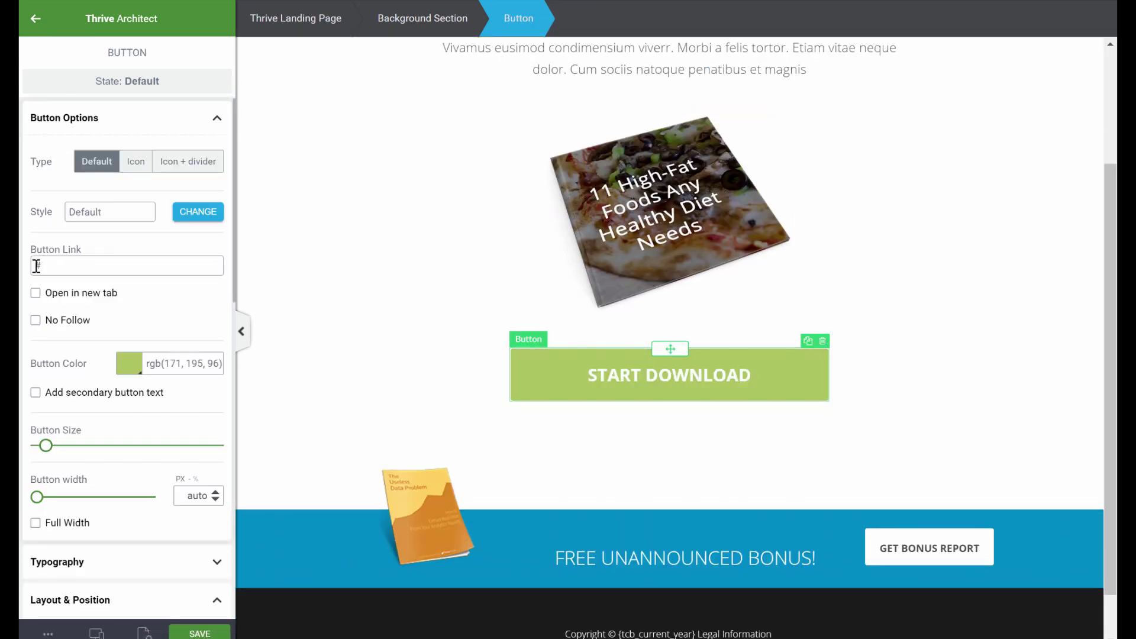
key(ctrl+v)
click(180, 309)
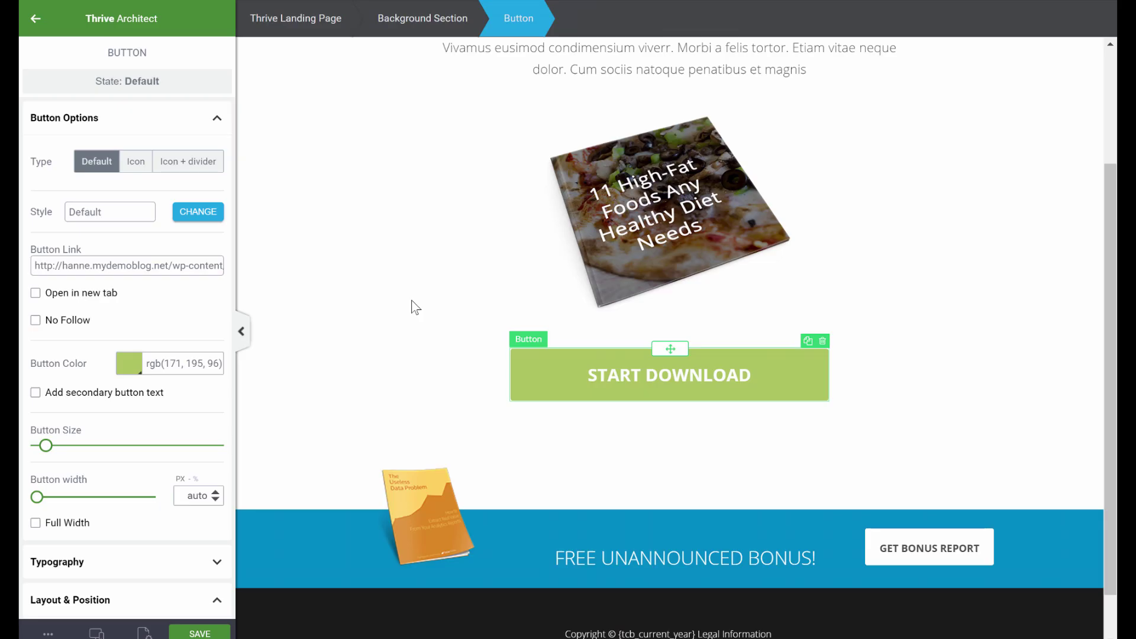
Preview the download page and test that the cover image and the START DOWNLOAD button both open the PDF report.
click(45, 633)
click(59, 485)
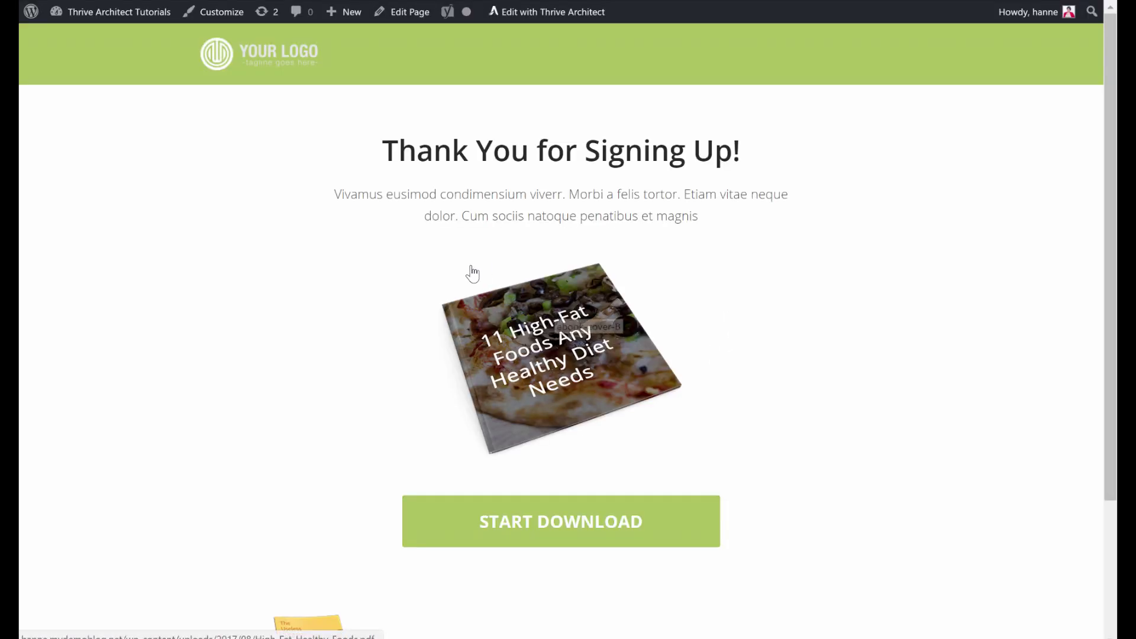
click(572, 341)
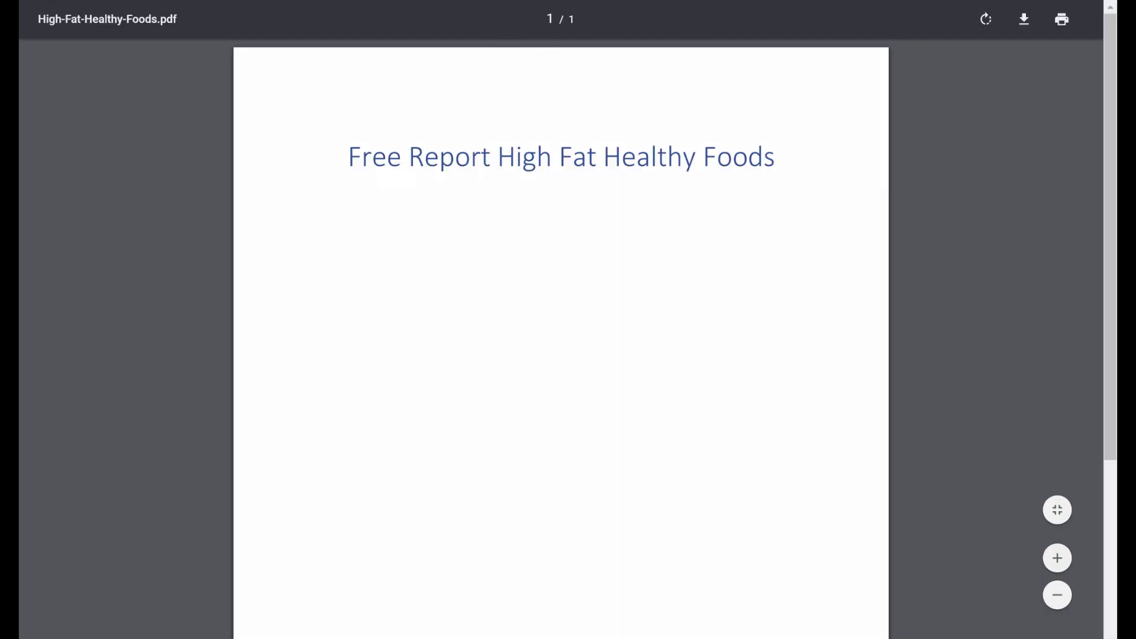
key(alt+Left)
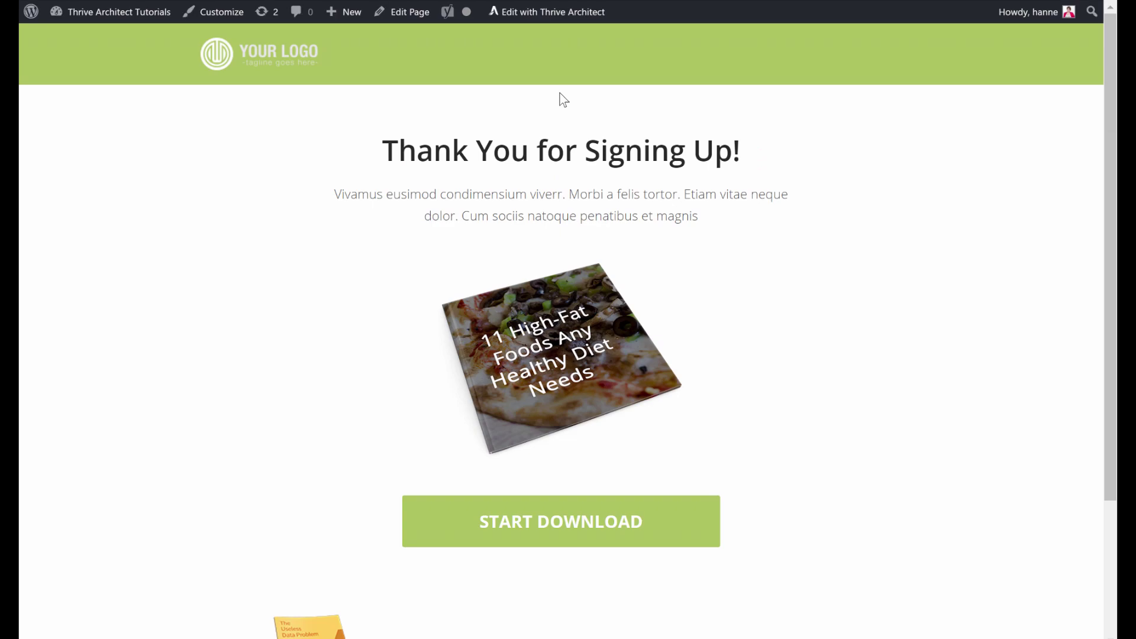
click(662, 526)
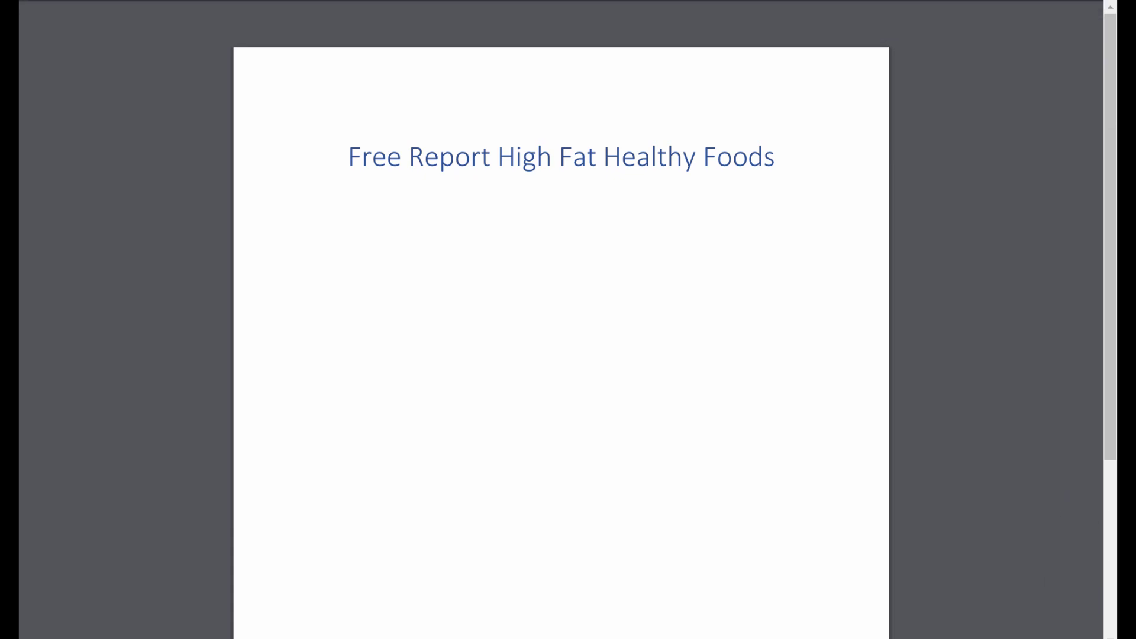
mouse_move(34, 1)
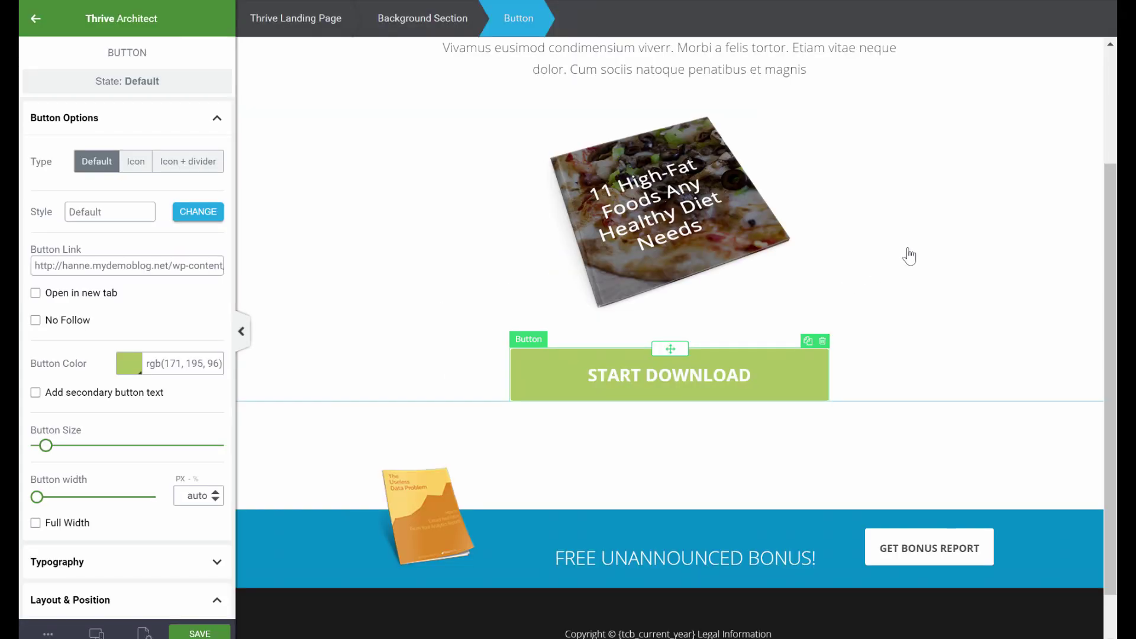
scroll(909, 254, up, 3)
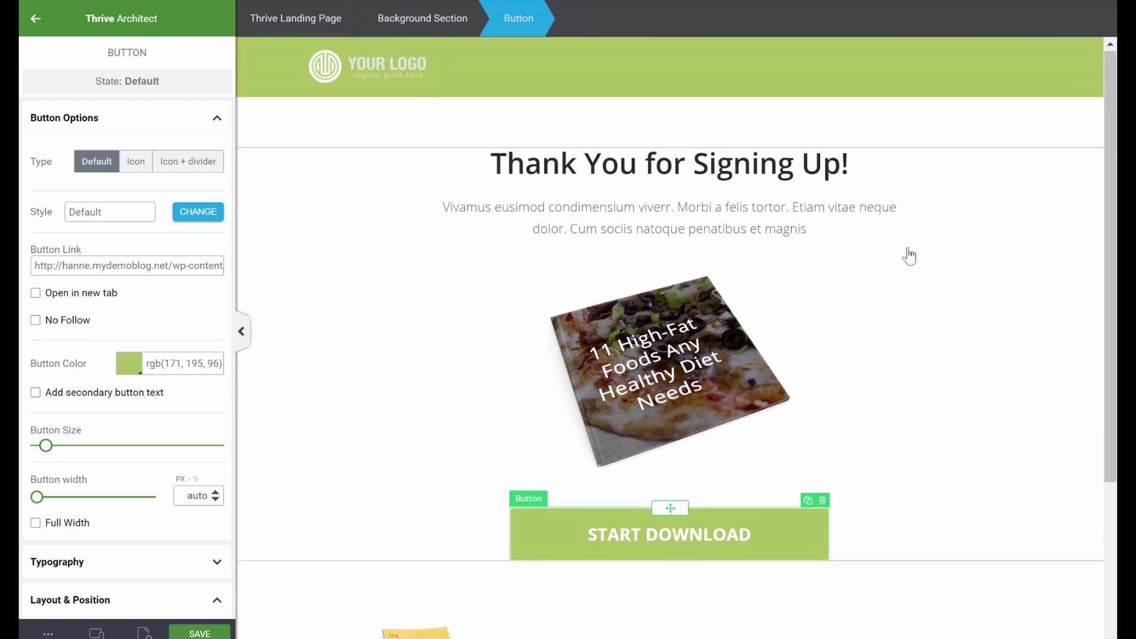
scroll(907, 254, down, 4)
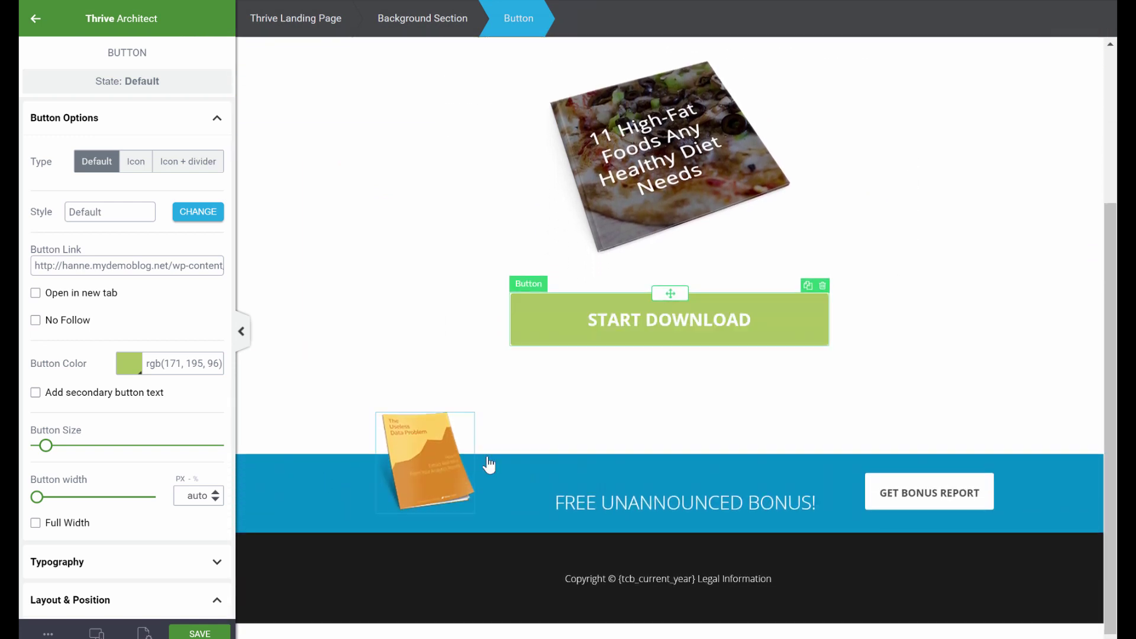
scroll(482, 460, down, 1)
scroll(657, 313, up, 4)
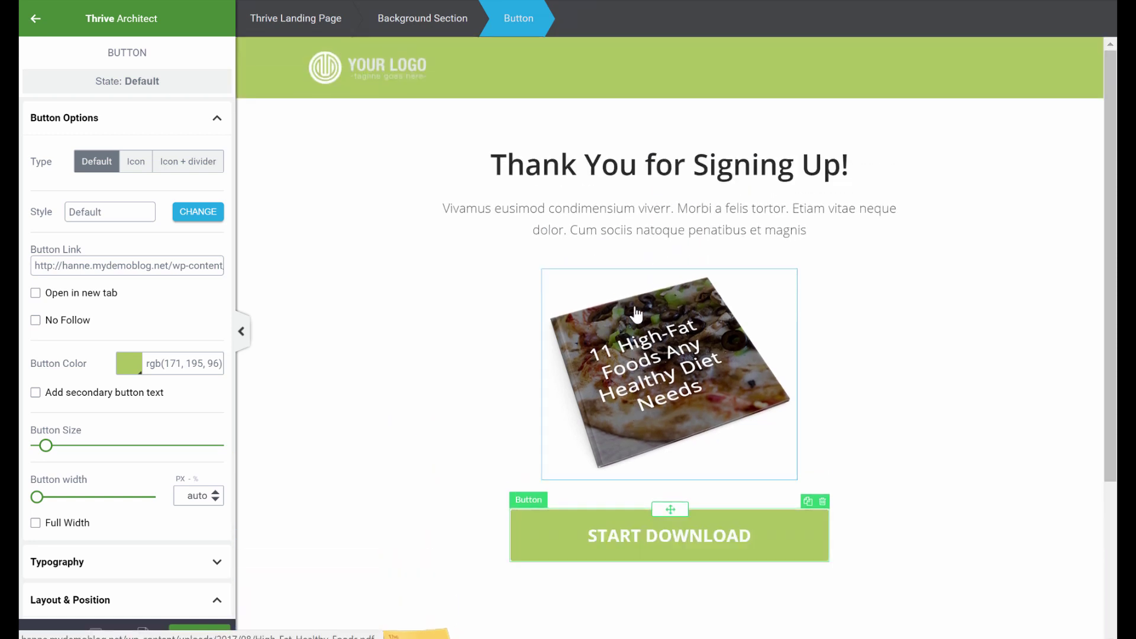
scroll(550, 170, down, 2)
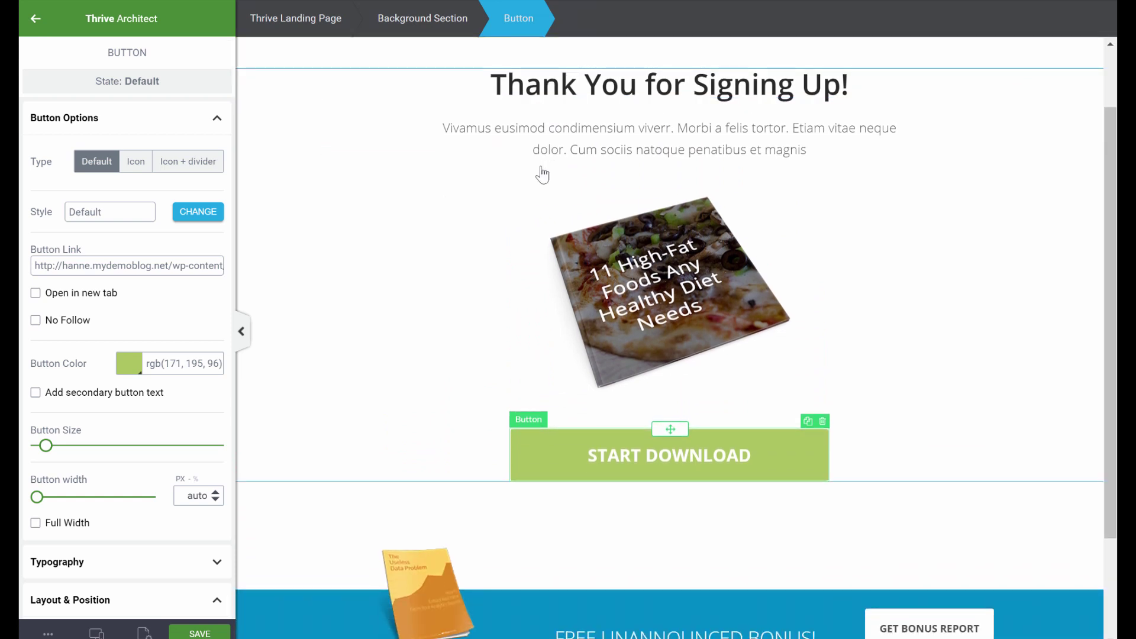
Find the Video element by searching for "vi" and insert it directly below the Thank You for Signing Up! heading.
click(35, 19)
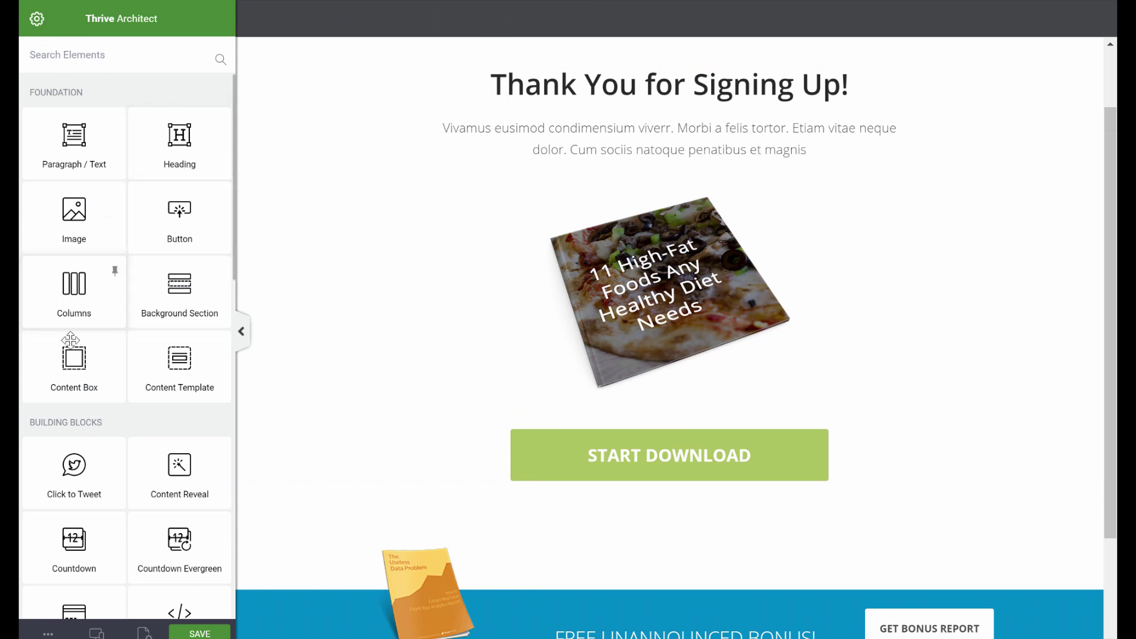
click(113, 60)
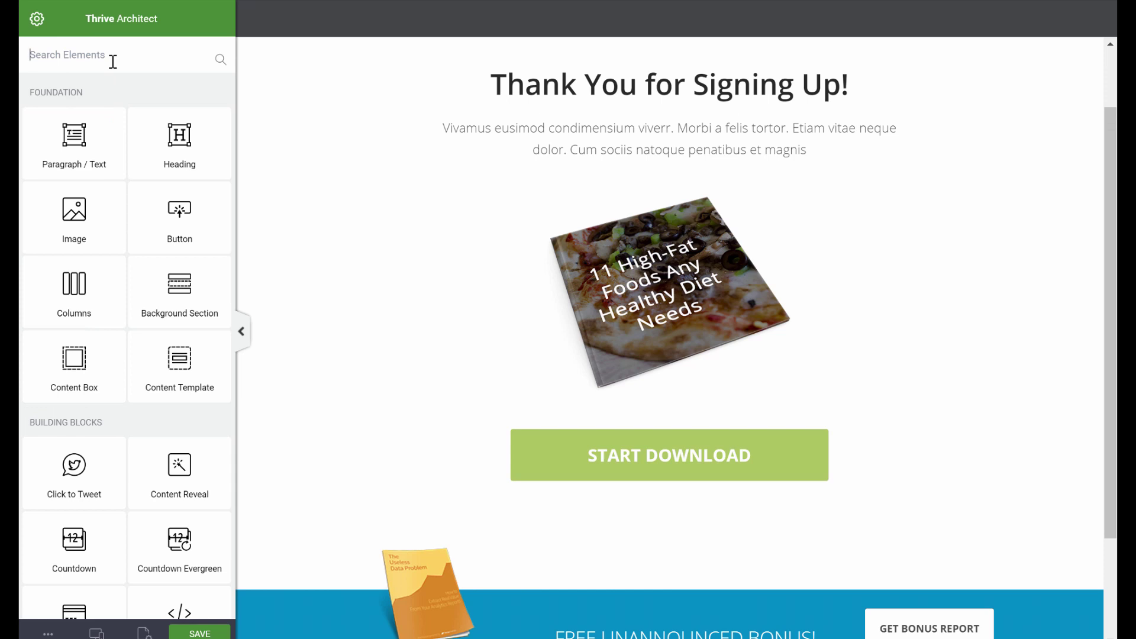
text(vi)
drag(179, 172, 591, 125)
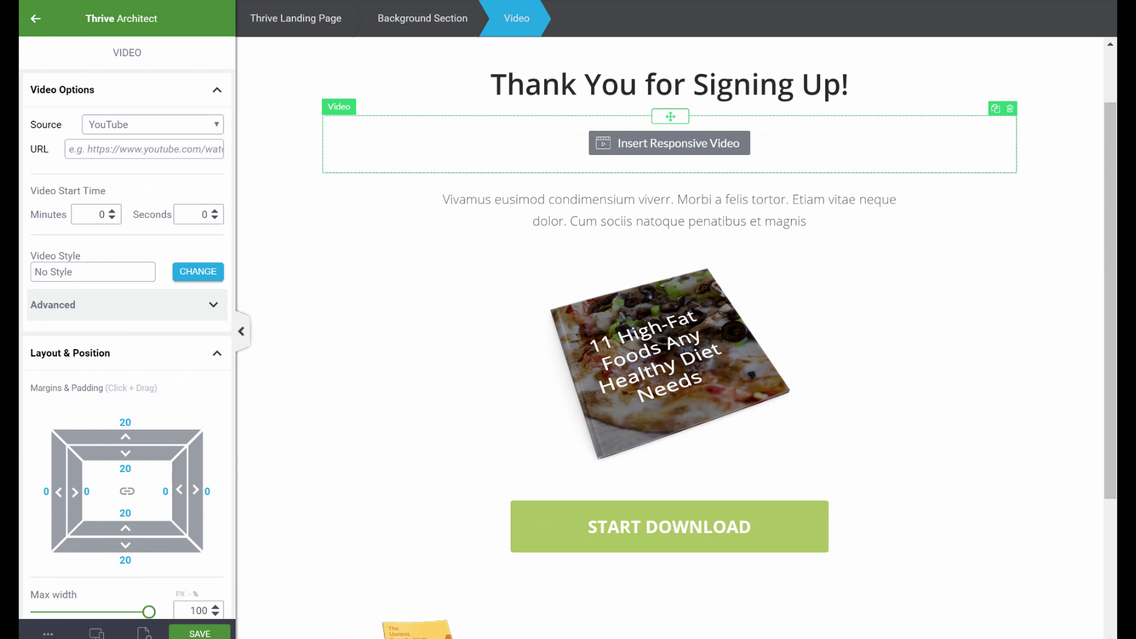
Open youtube.com/watch?v=0C8cd1o9cPk in a new browser tab, pause the video and select its full URL for copying.
key(ctrl+t)
text(youtube.com/watch?v=0C8cd1o9cPk)
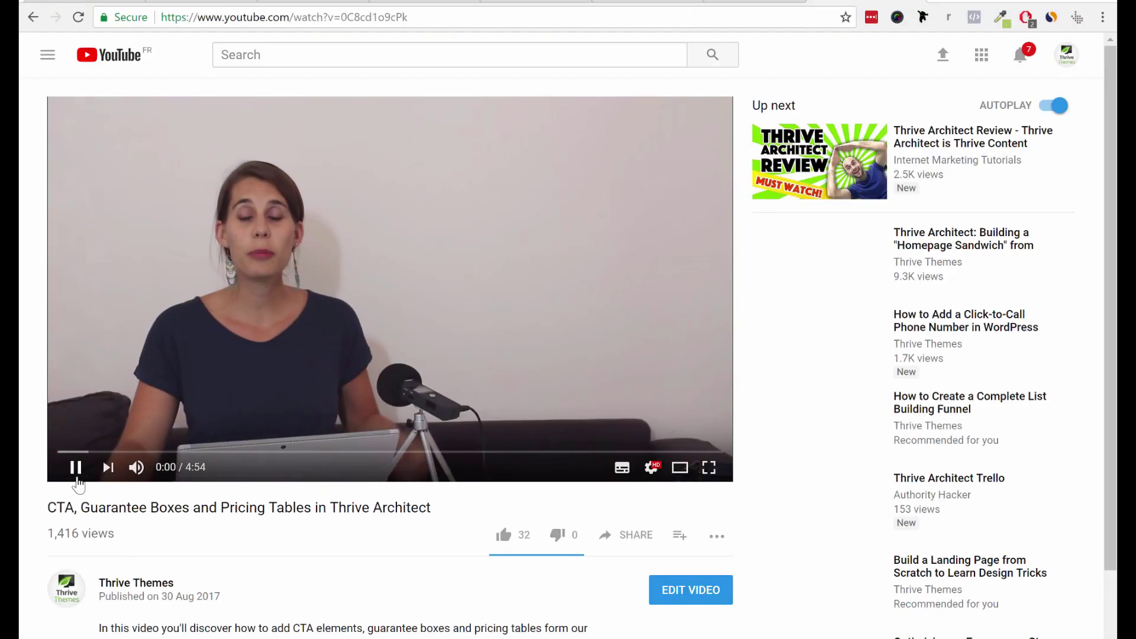
click(76, 467)
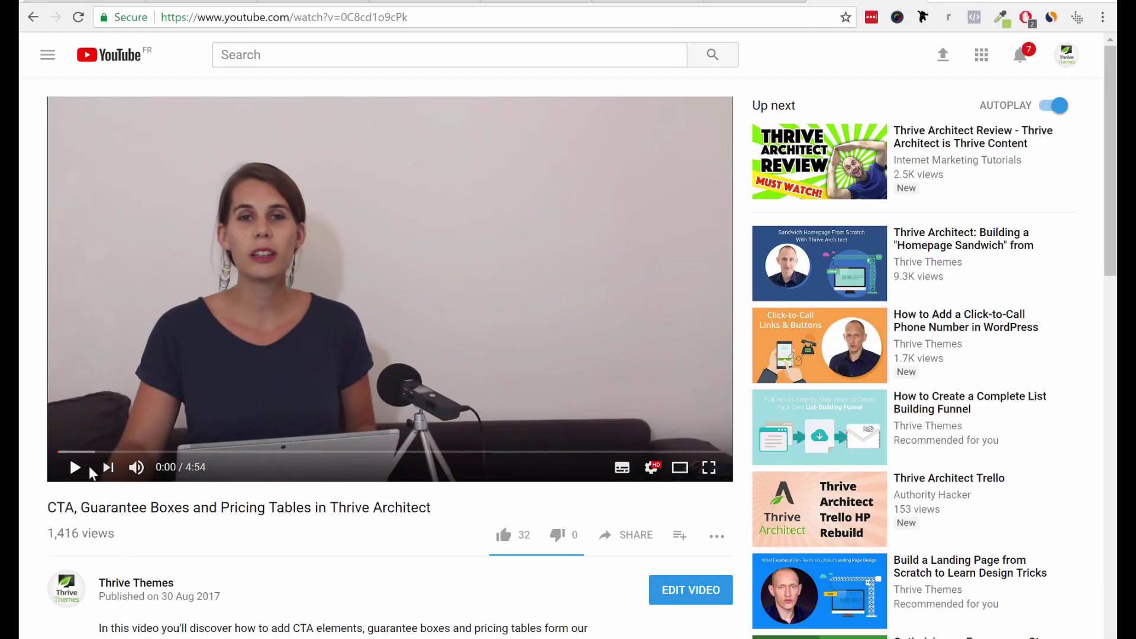
click(424, 14)
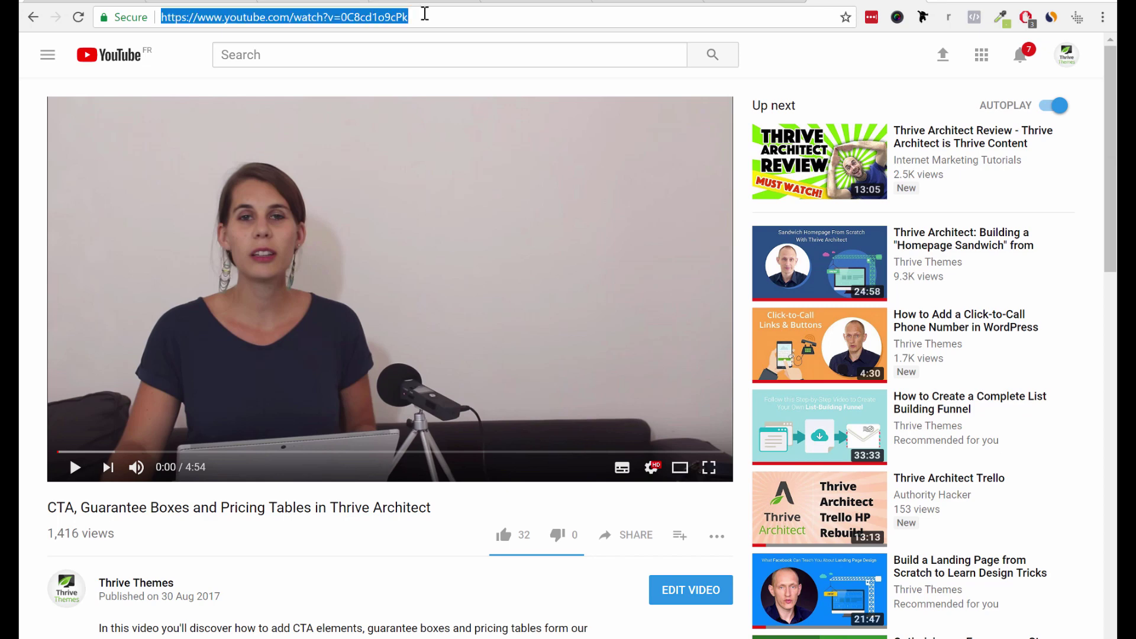
Return to the page editor and set the Video element's YouTube URL to the copied video address.
click(295, 5)
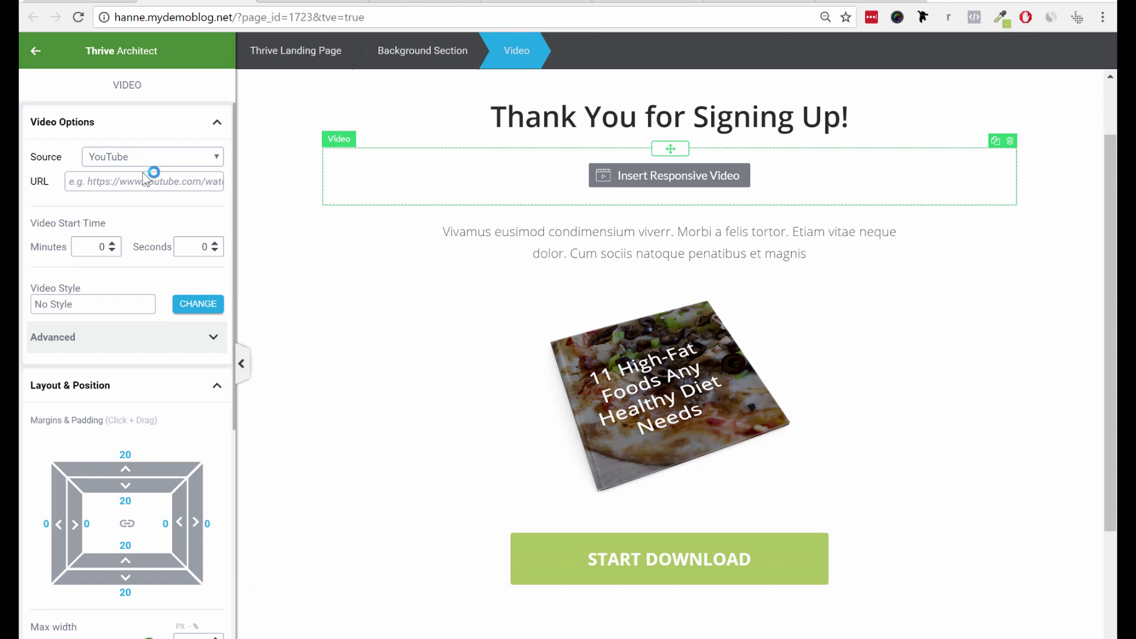
click(122, 186)
key(ctrl+v)
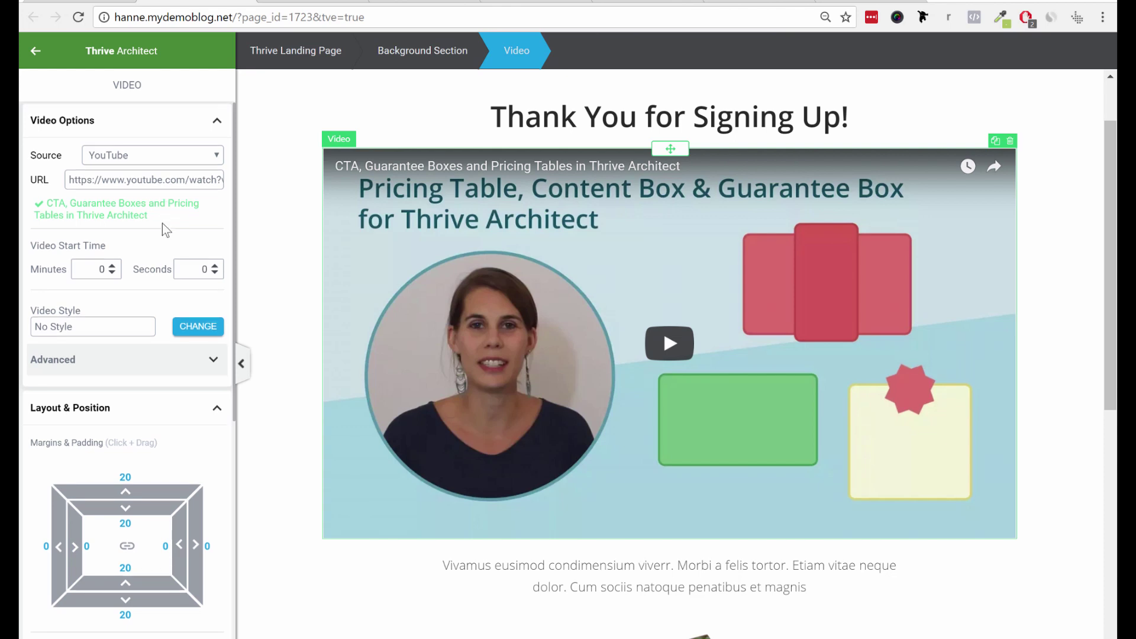
Try the Black Monitor and White Frame styles on the video and apply the Dark Frame style.
scroll(162, 222, down, 1)
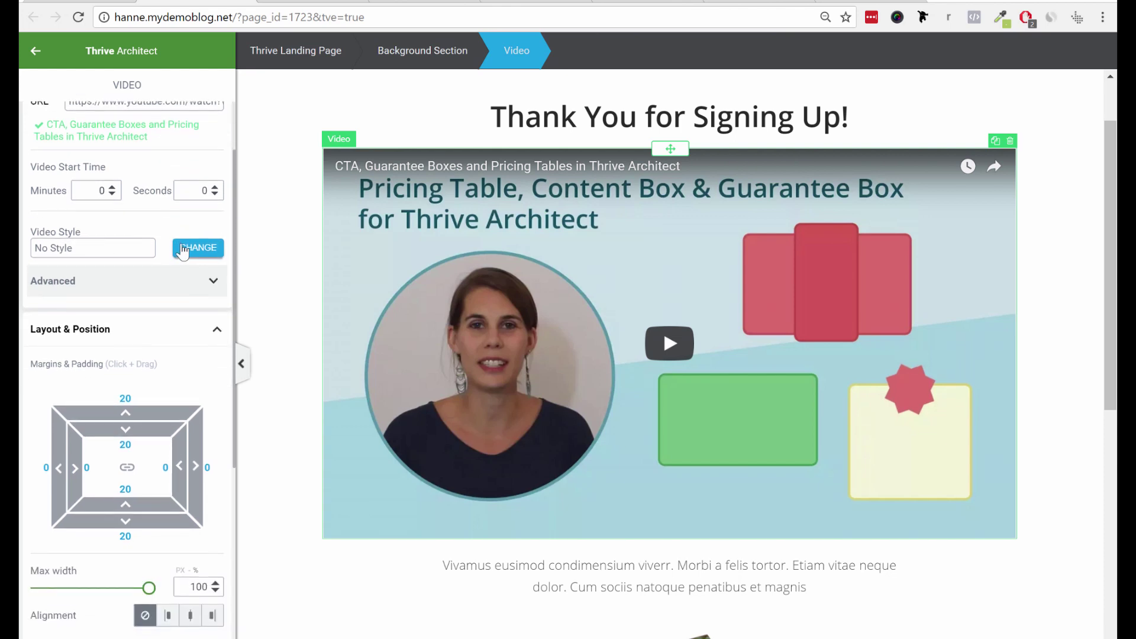
click(182, 252)
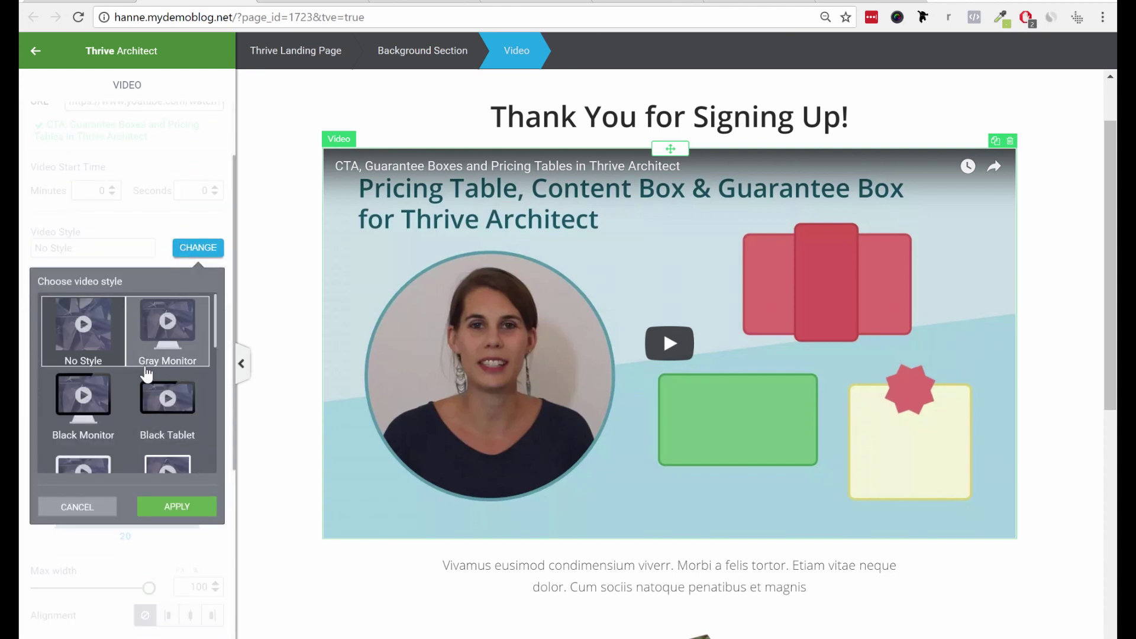
scroll(147, 374, down, 1)
scroll(158, 373, up, 3)
click(101, 400)
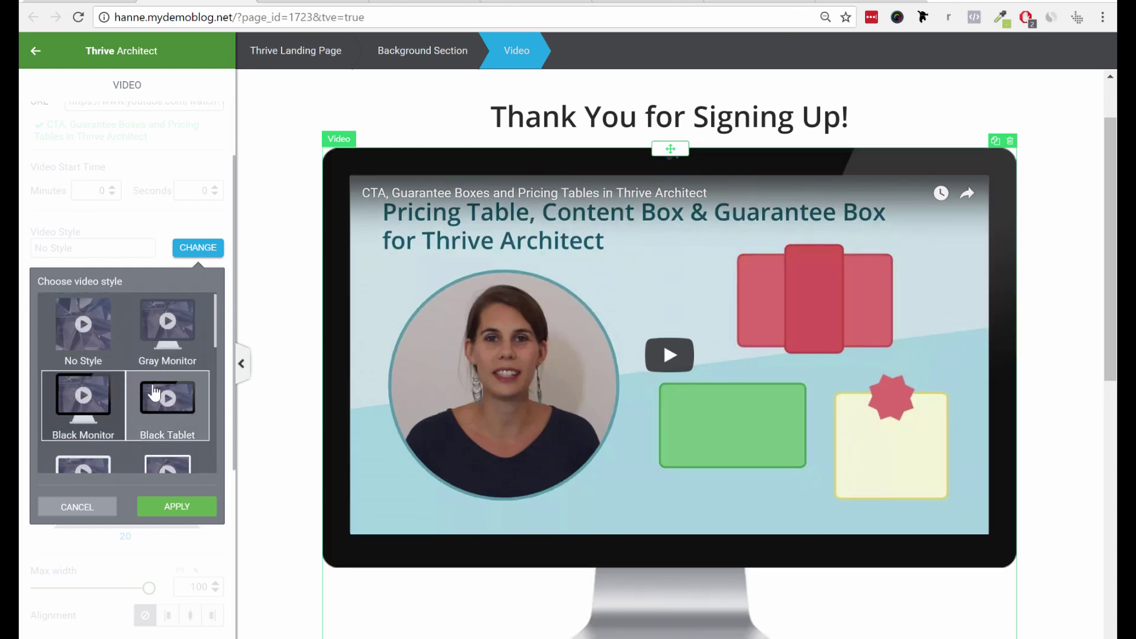
scroll(151, 402, down, 1)
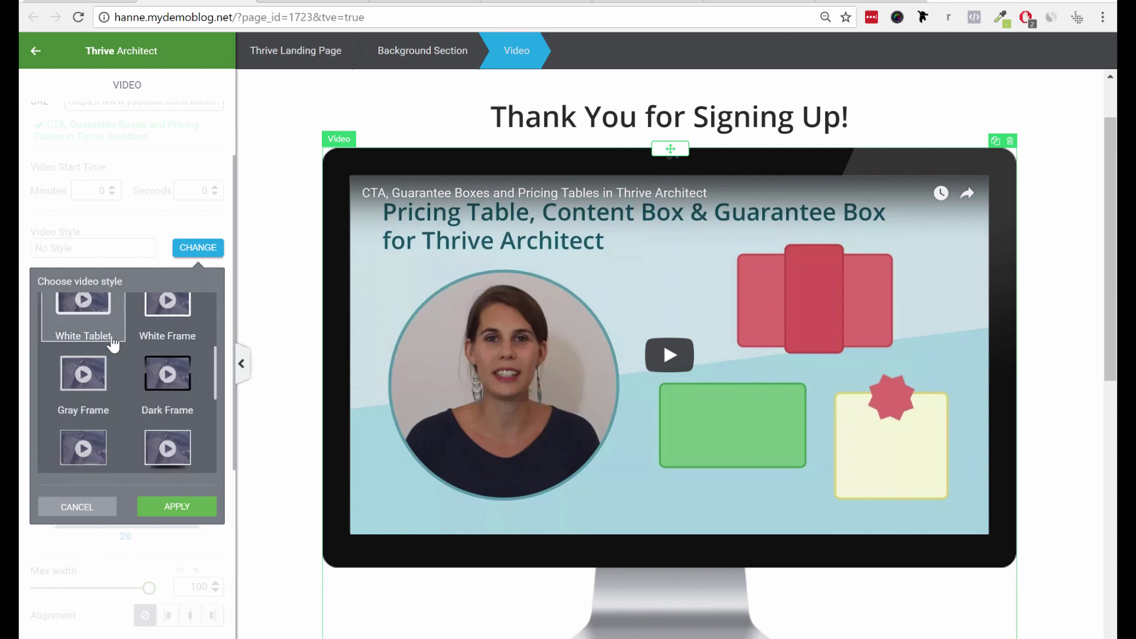
click(155, 335)
click(167, 375)
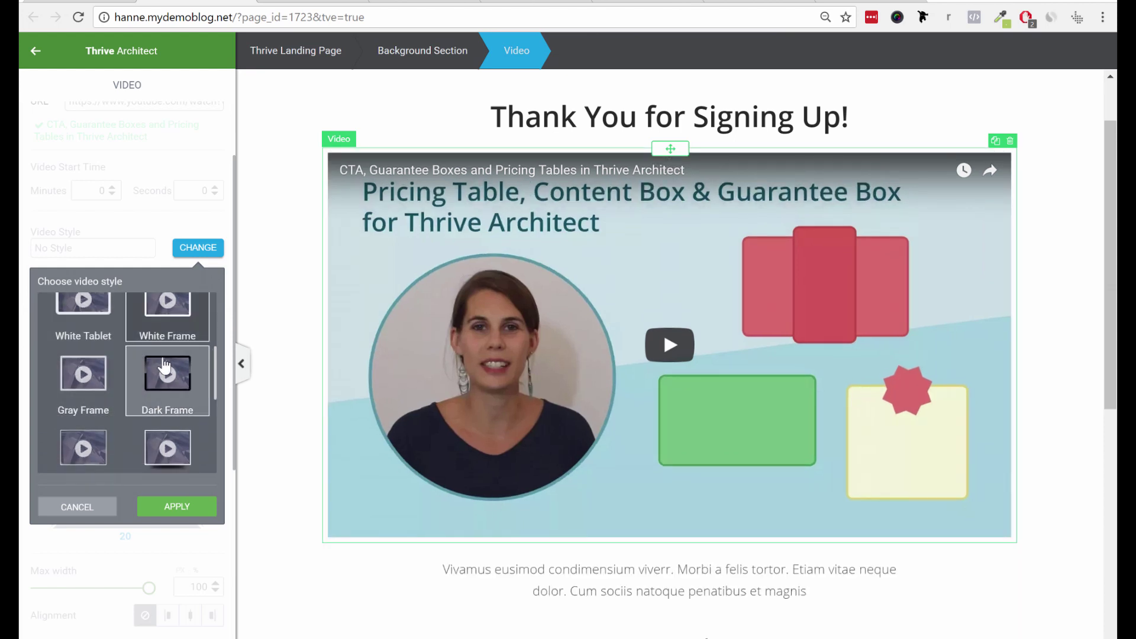
click(174, 507)
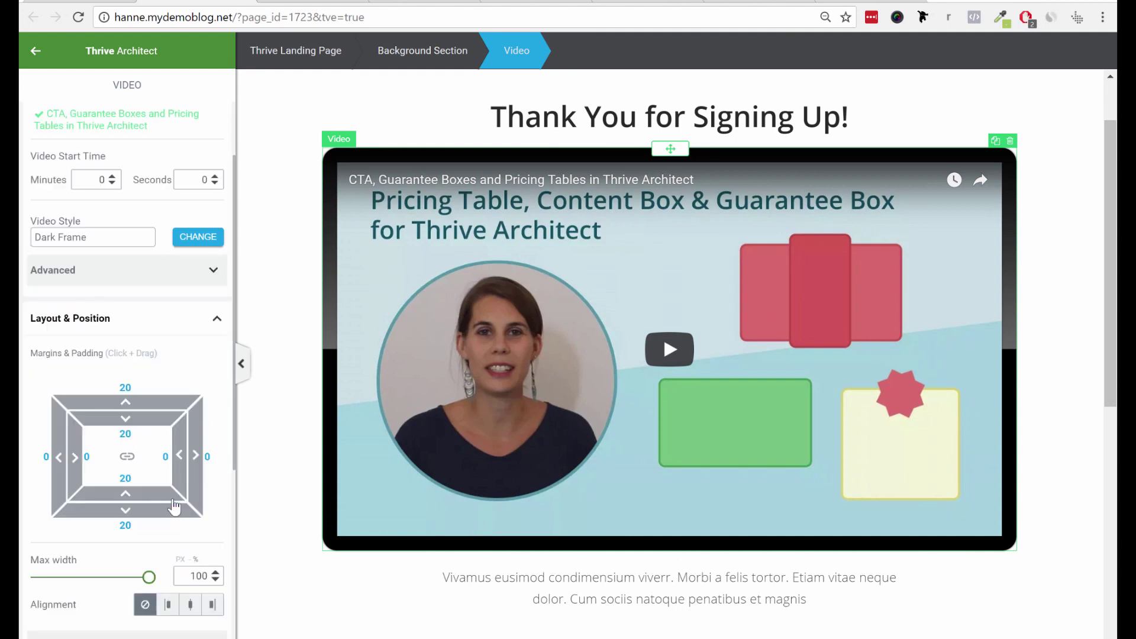
Hide the title and the related videos in the video's advanced options.
click(194, 269)
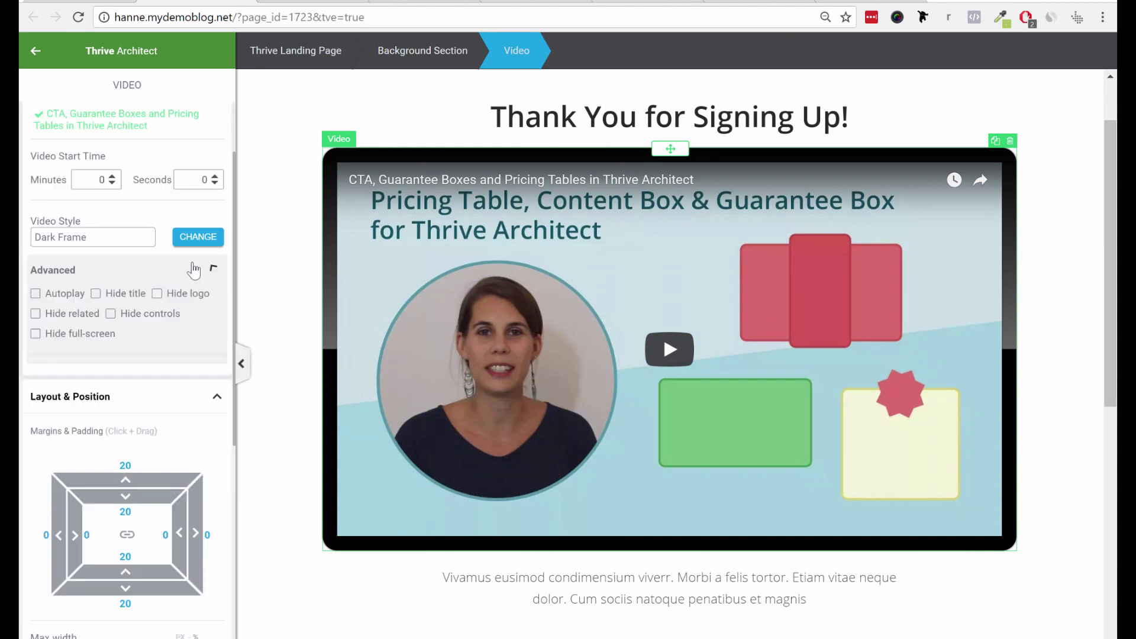
click(97, 297)
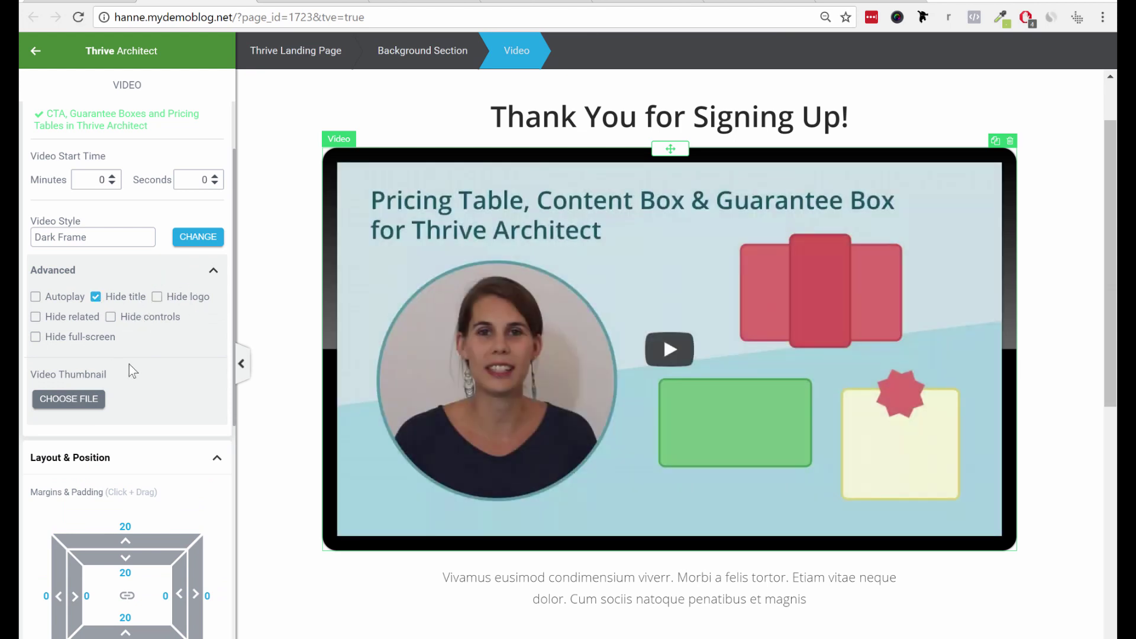
click(36, 317)
click(213, 272)
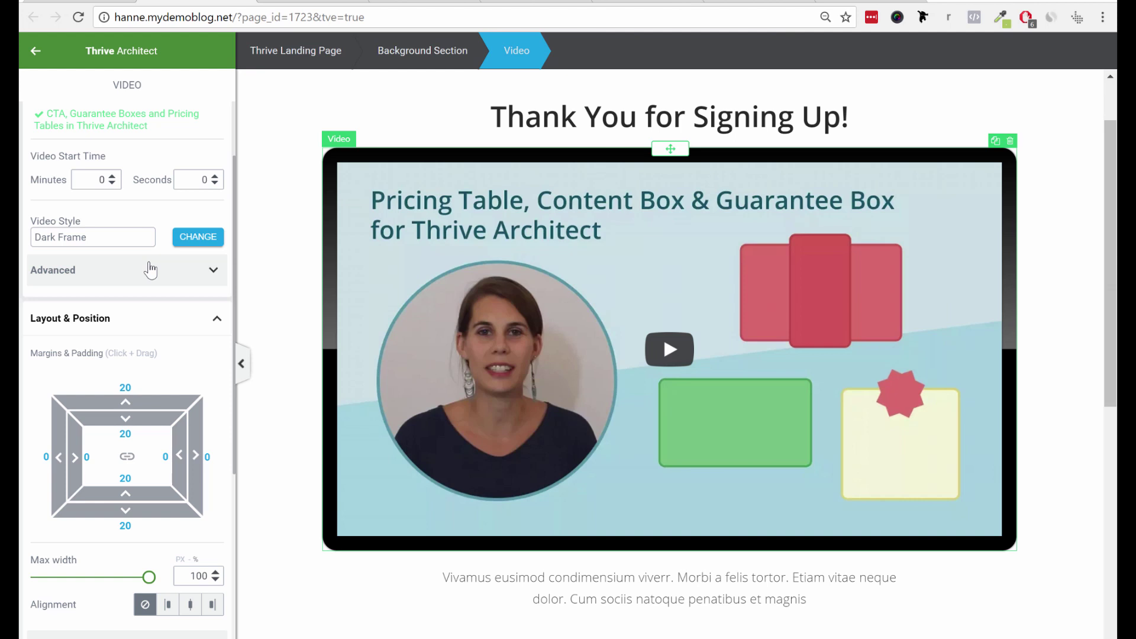
Set the video's maximum width to 800 px instead of a percentage.
scroll(150, 270, down, 2)
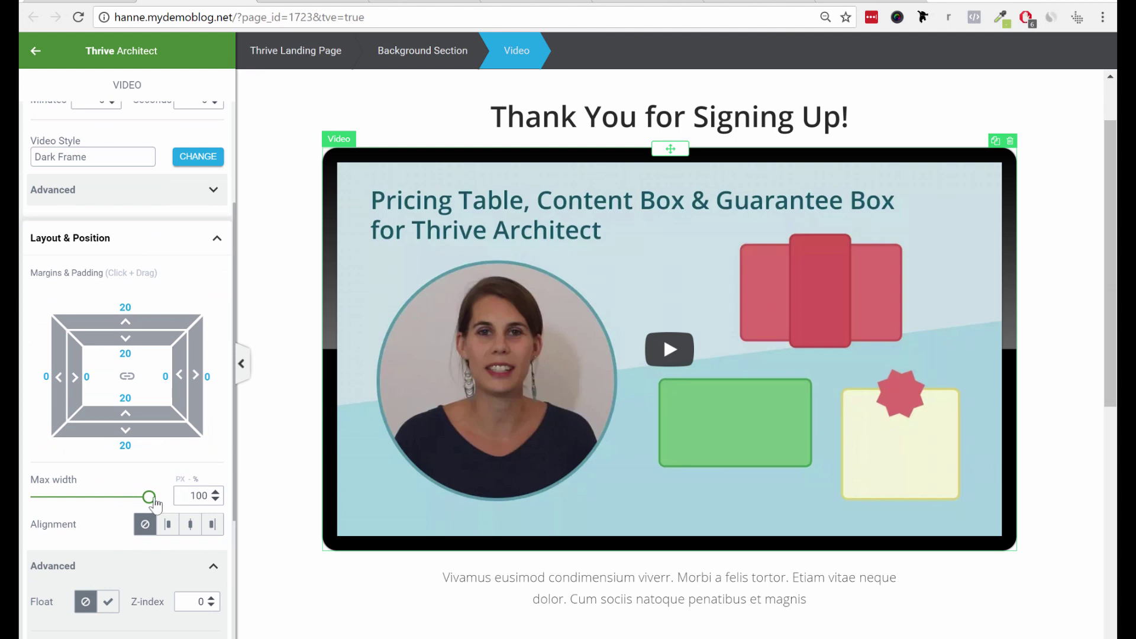
click(181, 479)
double_click(195, 495)
text(800)
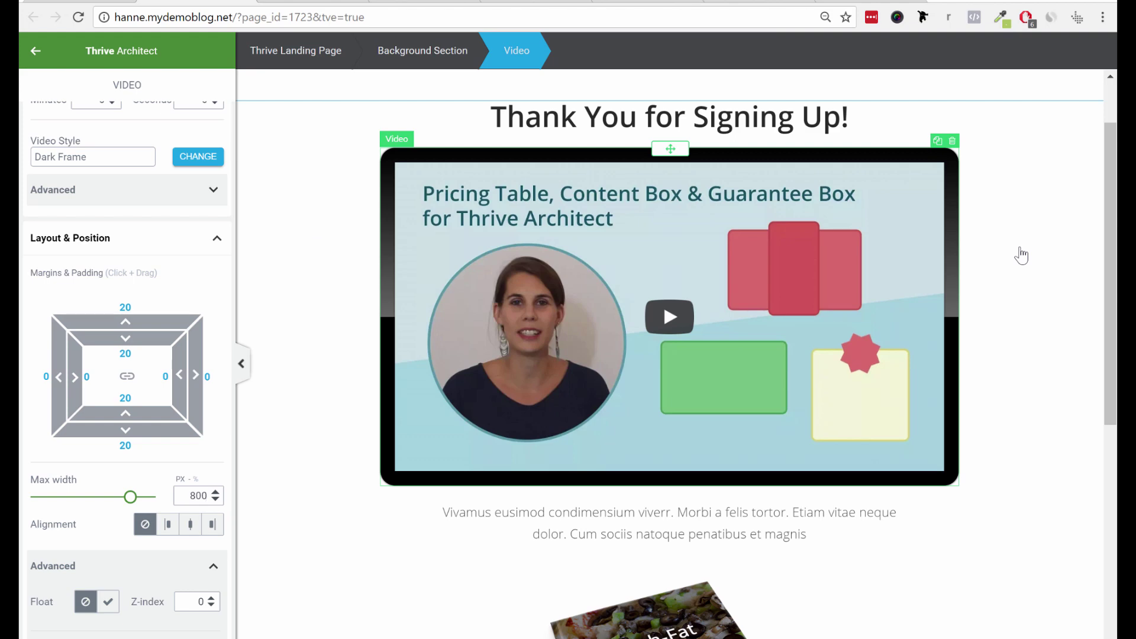
Delete the blue FREE UNANNOUNCED BONUS! section below the START DOWNLOAD button.
scroll(1021, 256, down, 3)
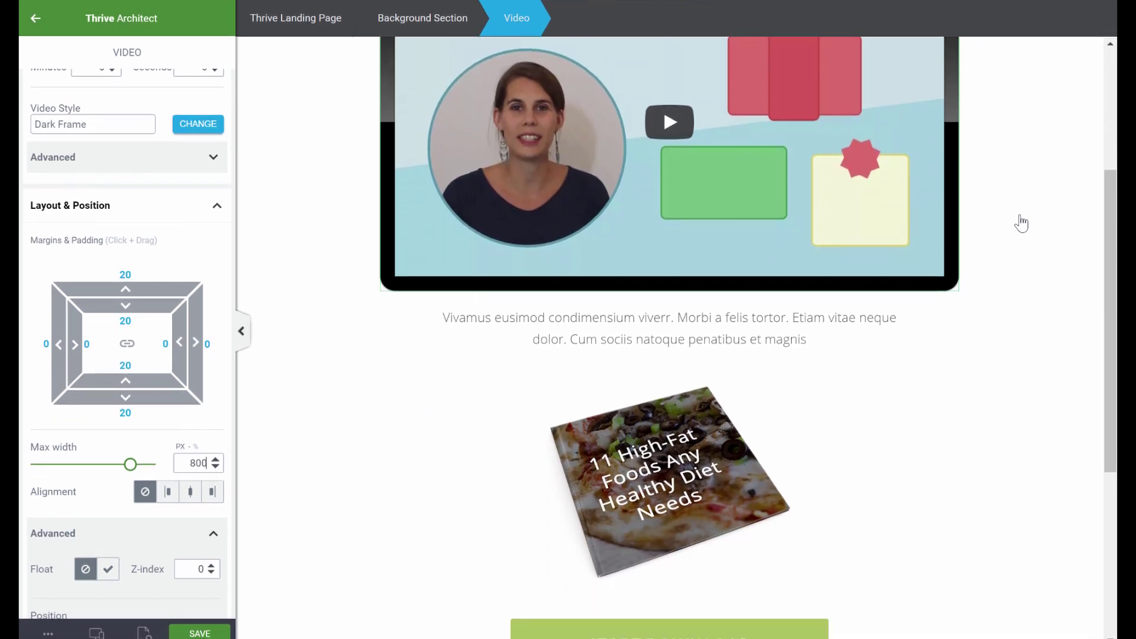
scroll(1021, 223, down, 1)
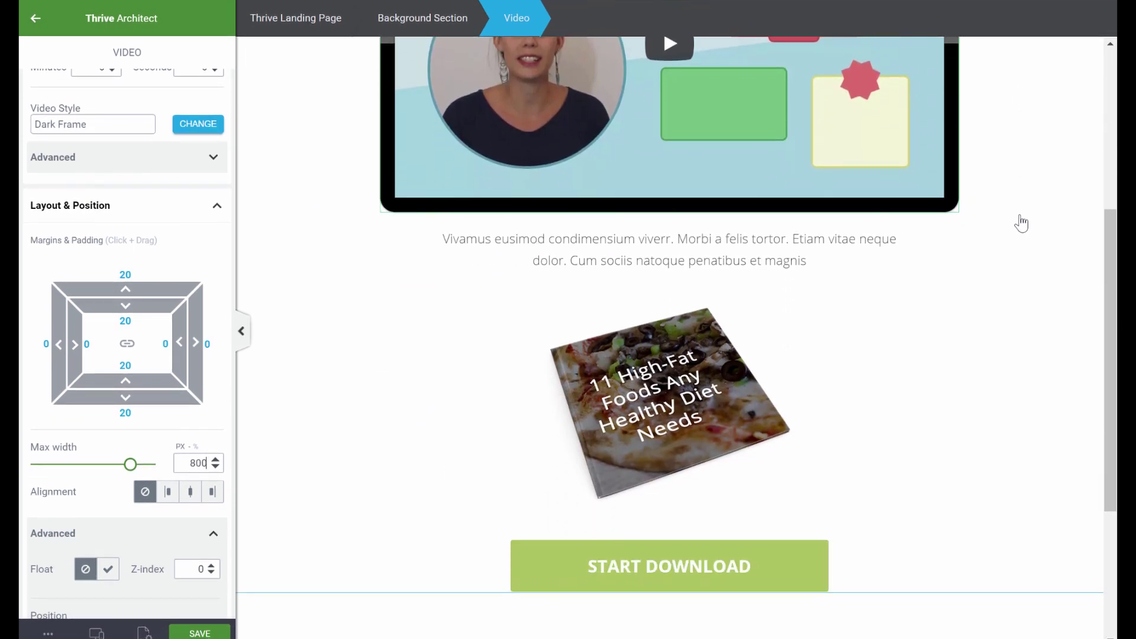
scroll(1022, 223, up, 1)
scroll(1021, 223, down, 1)
scroll(1022, 223, down, 3)
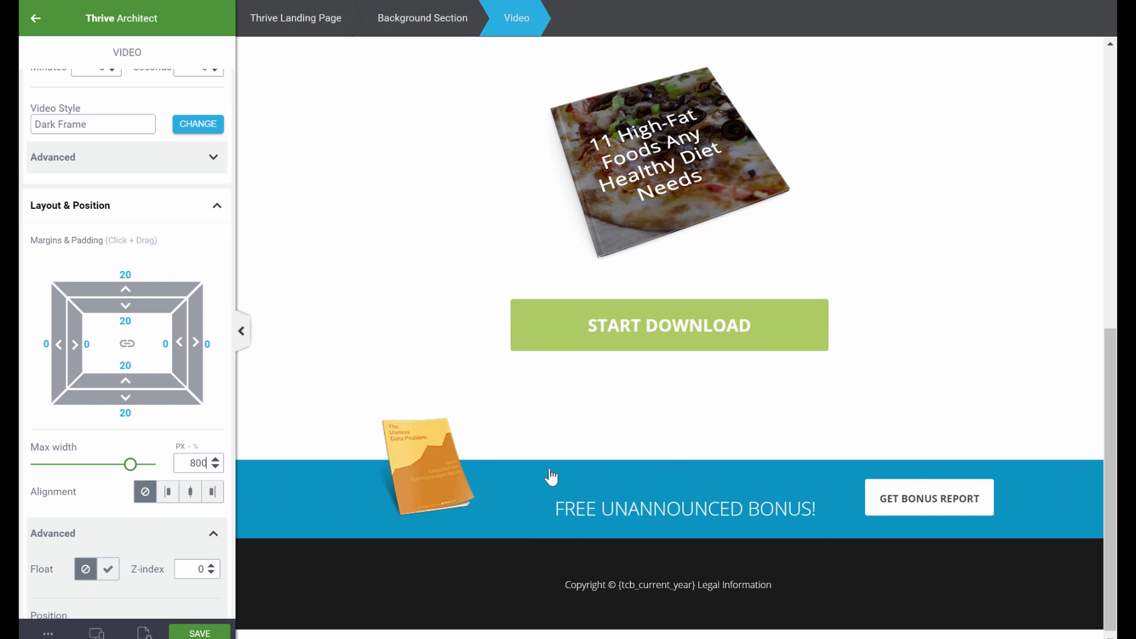
click(314, 482)
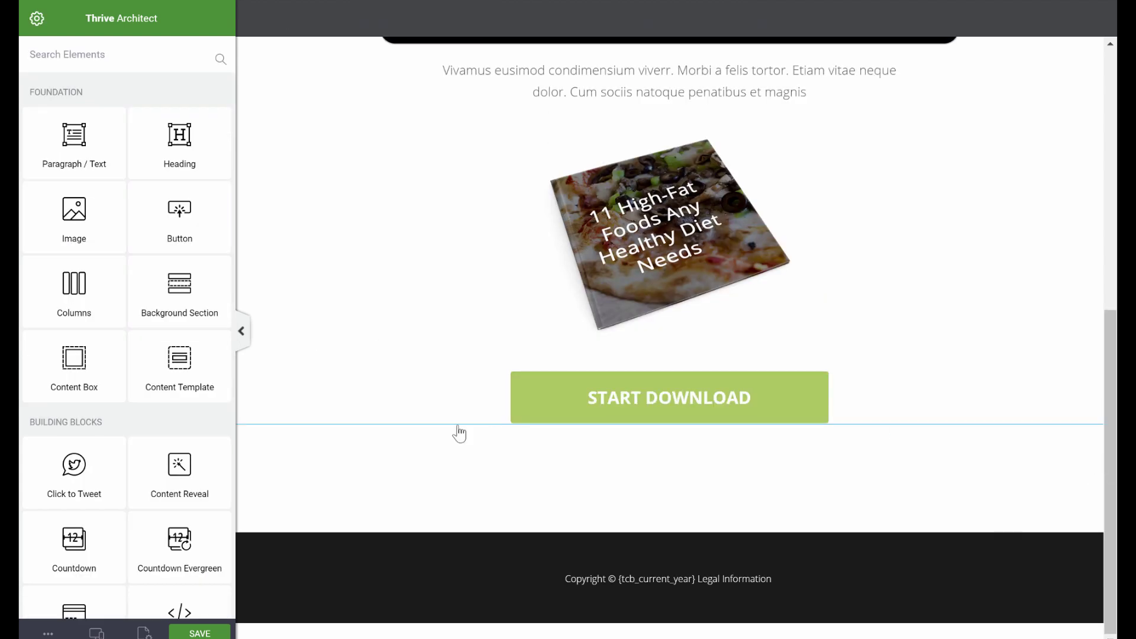
Review the finished download page from the header down to the footer and save it.
scroll(929, 431, up, 5)
scroll(931, 432, up, 3)
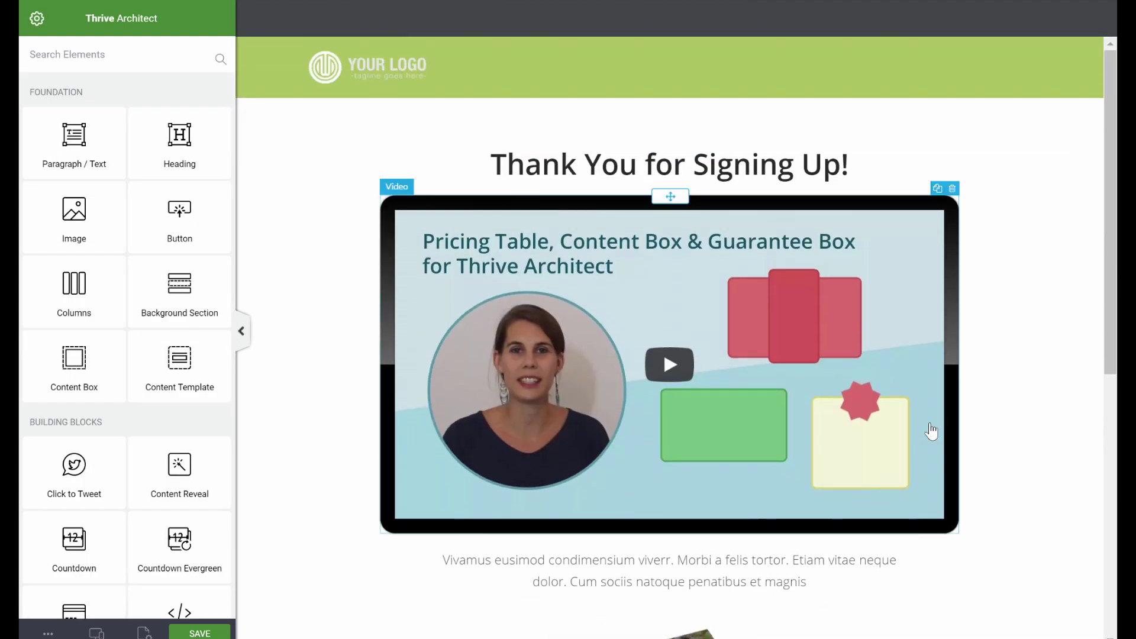
scroll(931, 431, down, 7)
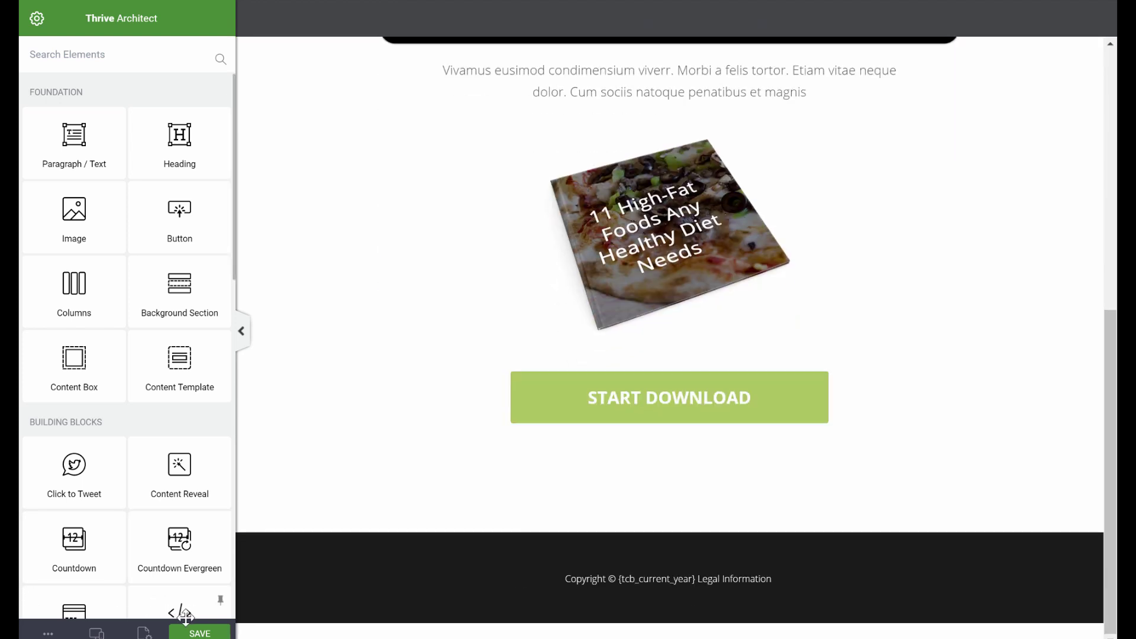
click(200, 633)
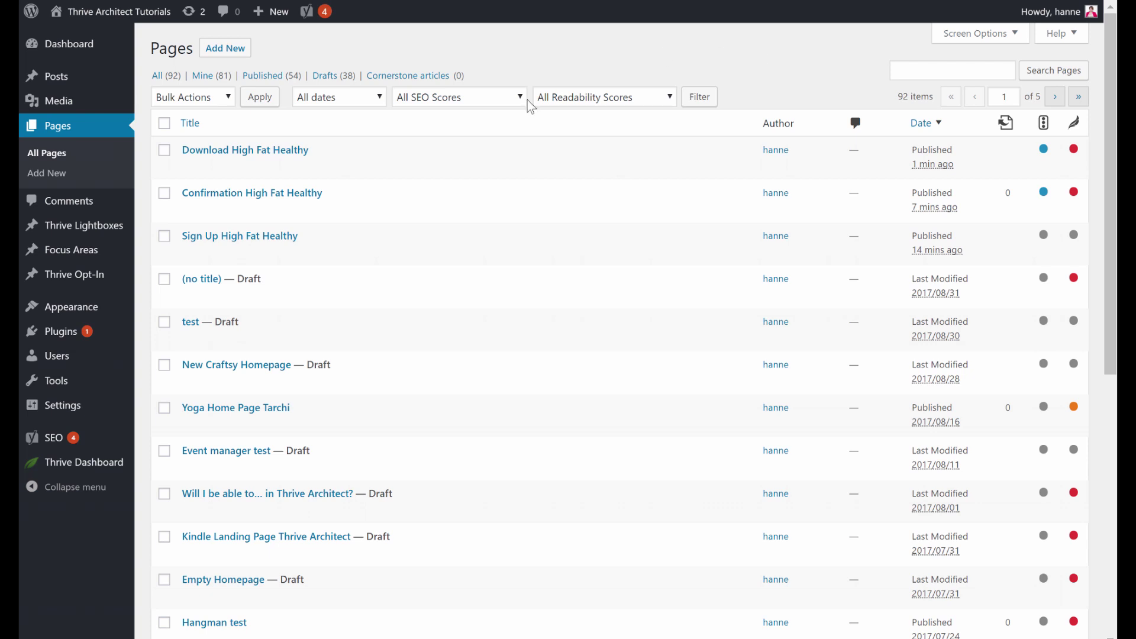
Open the API Connections page from the Thrive Dashboard in the WordPress admin.
mouse_move(112, 463)
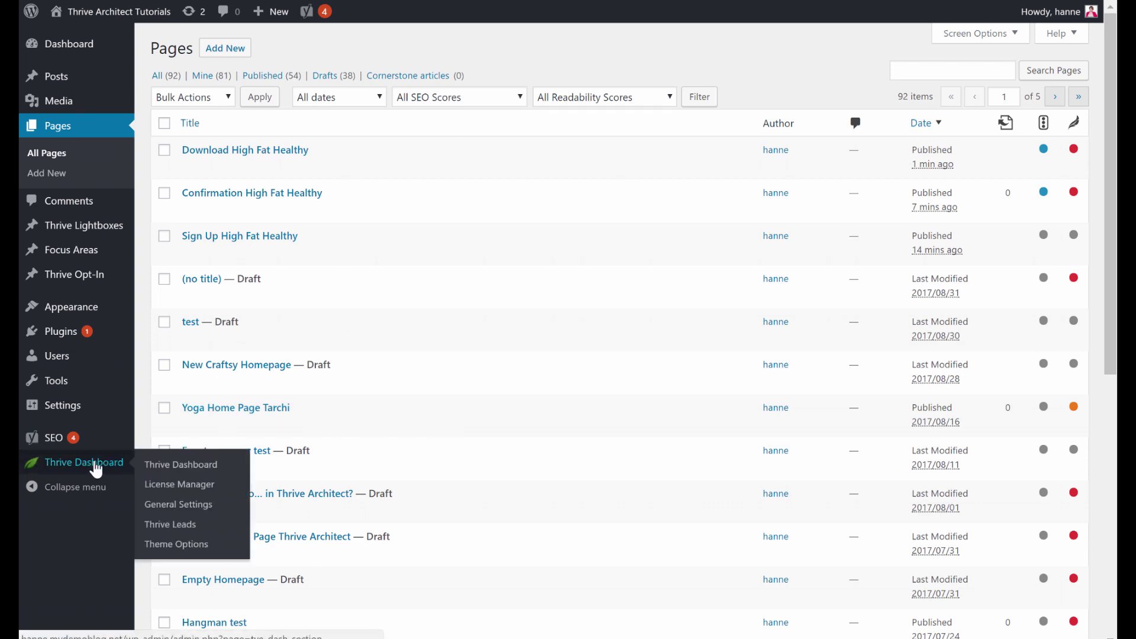
click(181, 471)
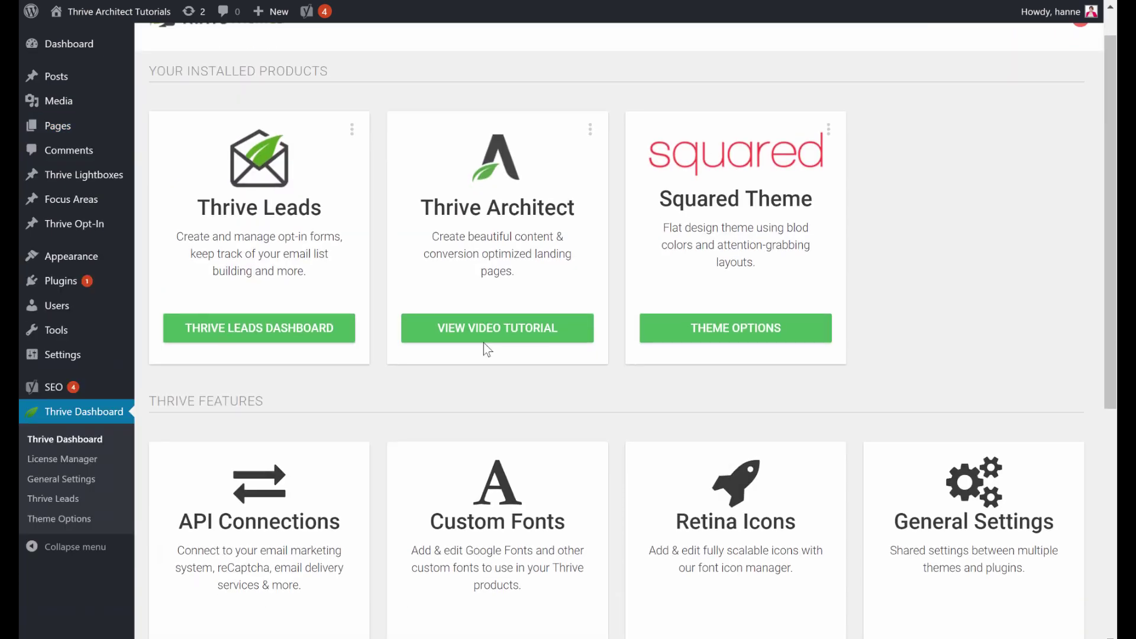
scroll(288, 361, down, 4)
click(300, 468)
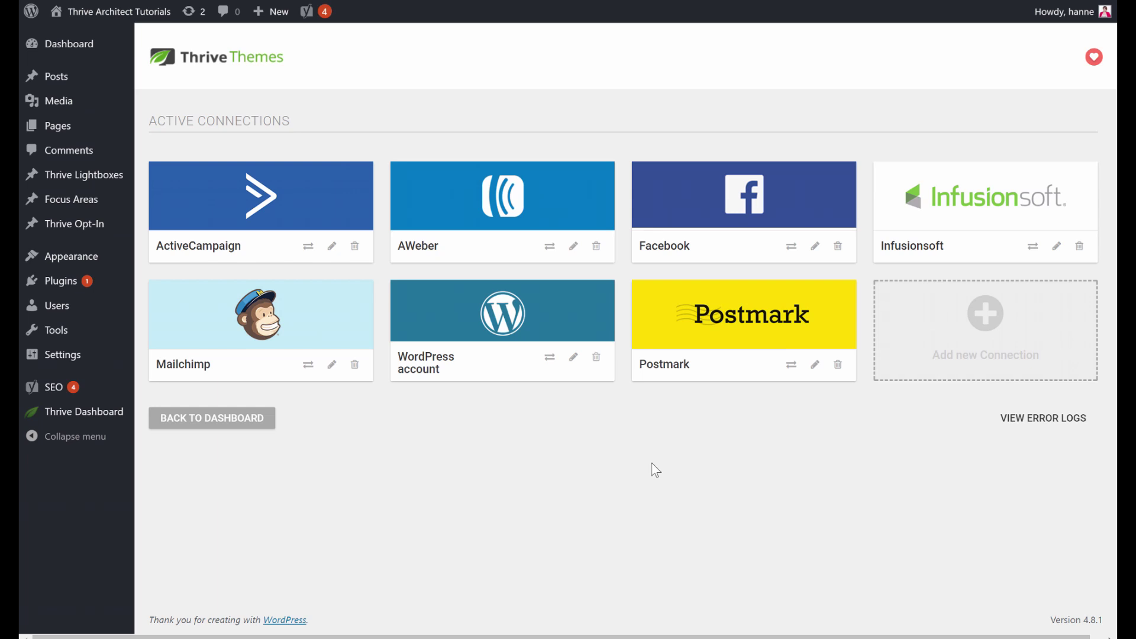
Start a new API connection, browse the apps available for it, and close the list without choosing one.
click(1000, 320)
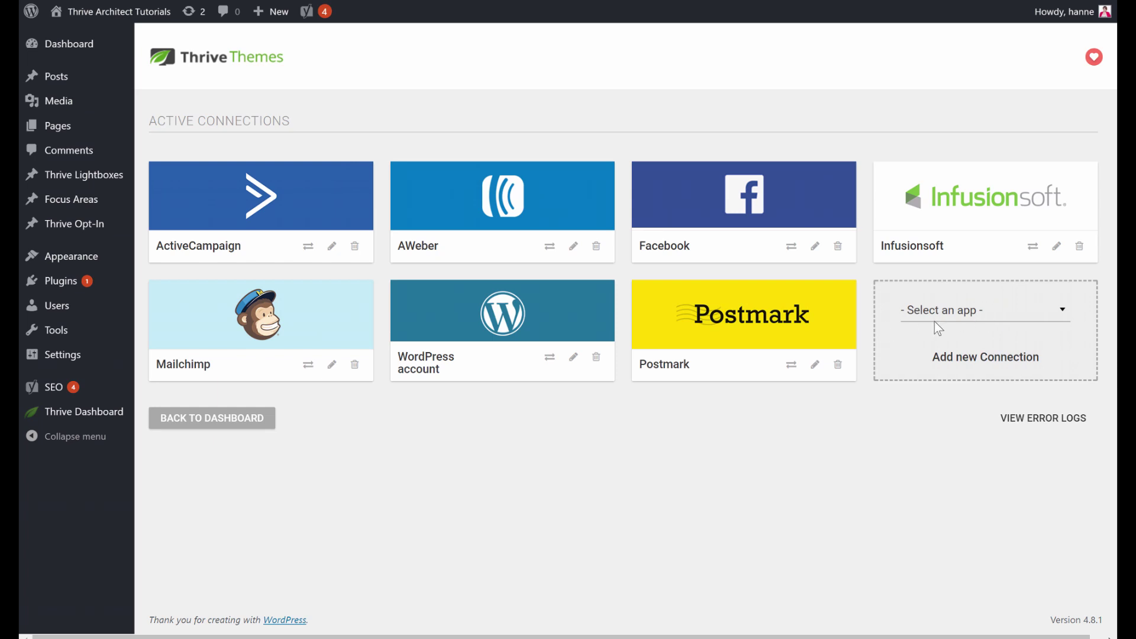
click(999, 319)
scroll(1016, 425, down, 3)
scroll(1013, 420, down, 5)
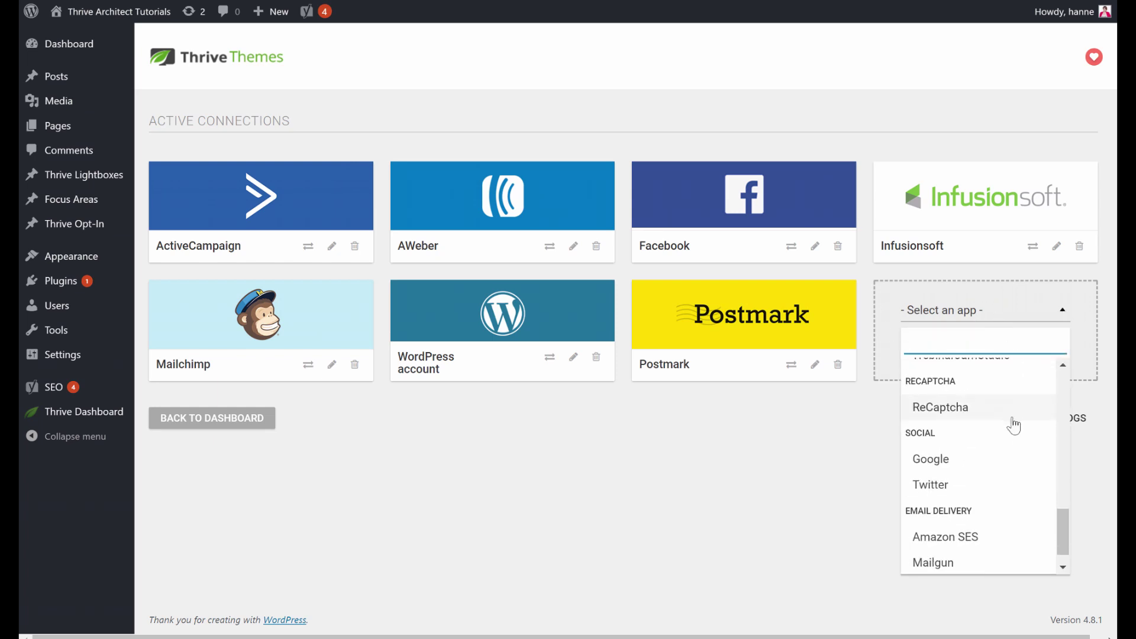
scroll(1013, 420, up, 8)
click(699, 526)
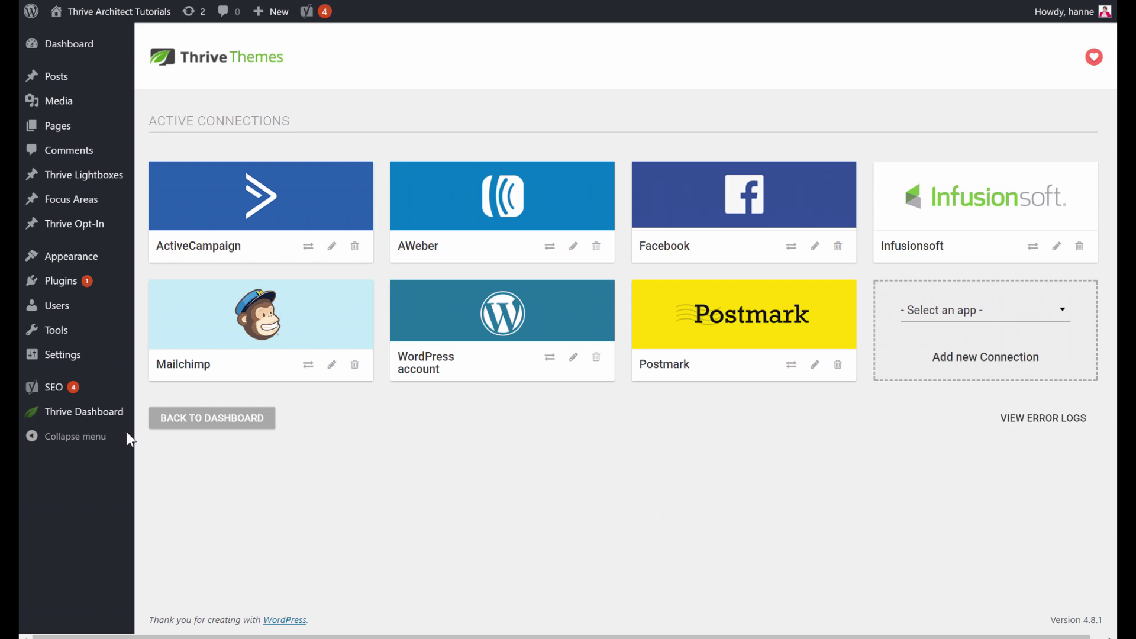
Return to the list of all pages and open Sign Up High Fat Healthy for editing with Thrive Architect.
mouse_move(73, 417)
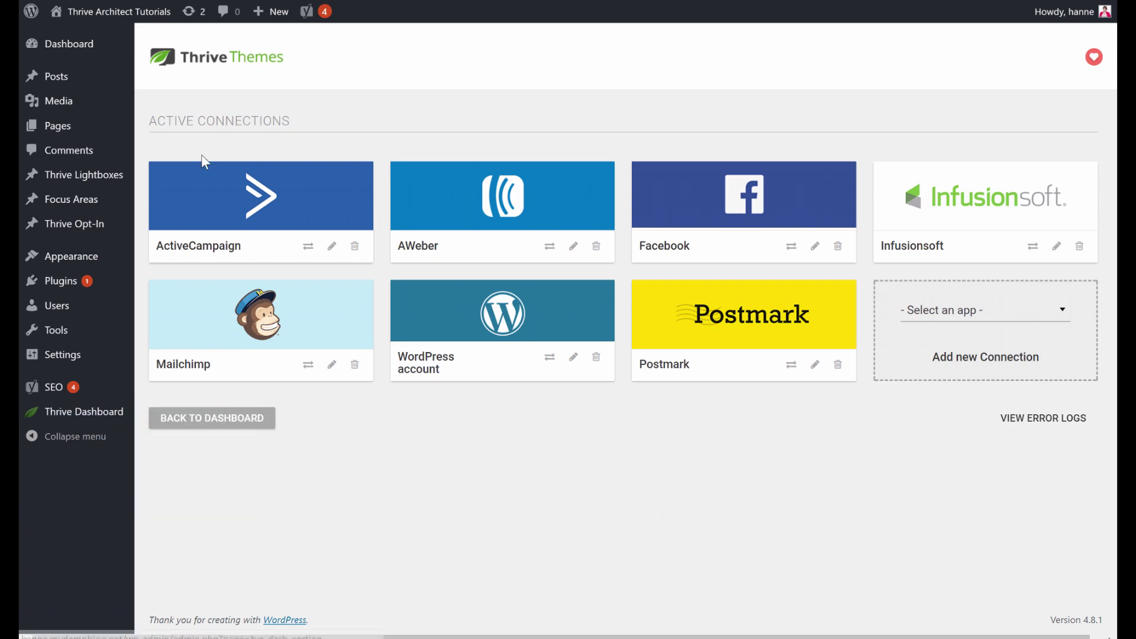
click(34, 195)
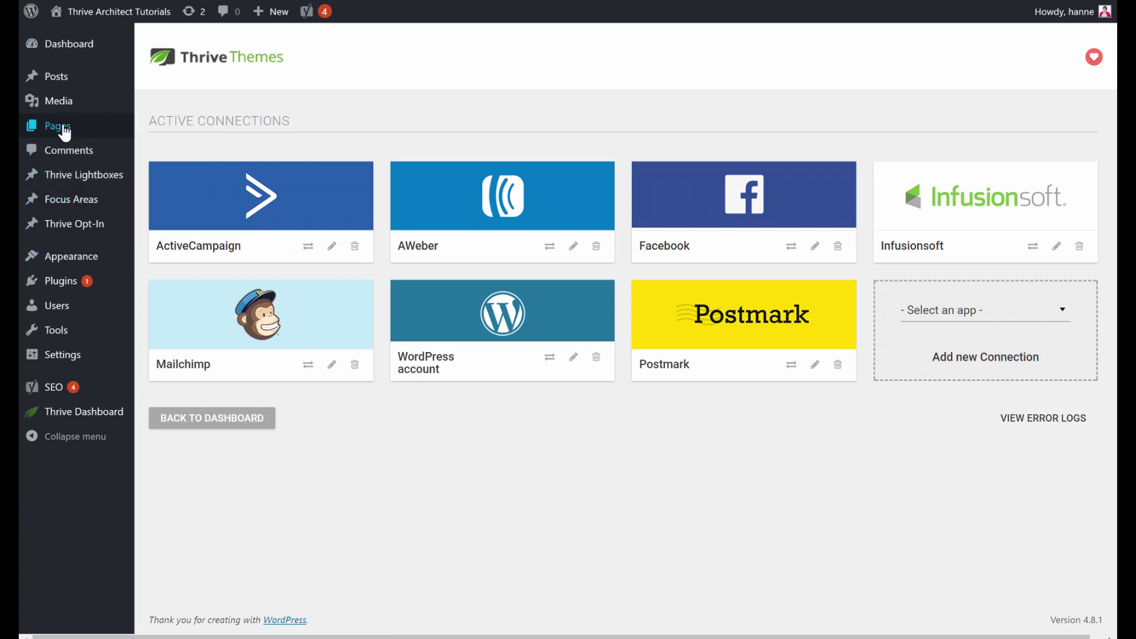
mouse_move(56, 126)
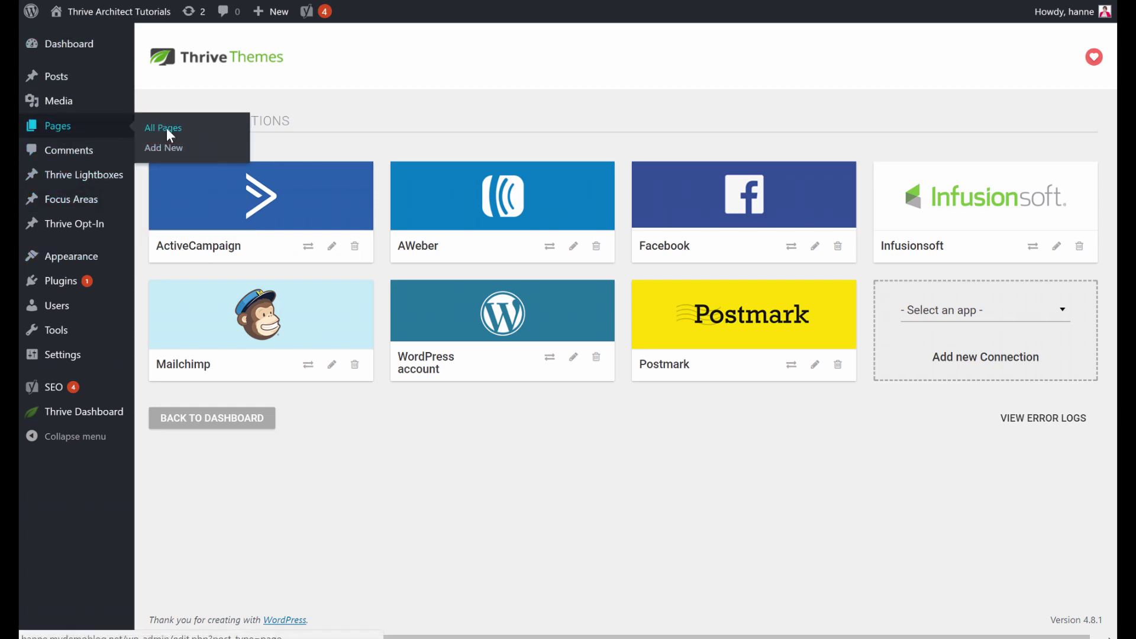
click(165, 129)
click(919, 125)
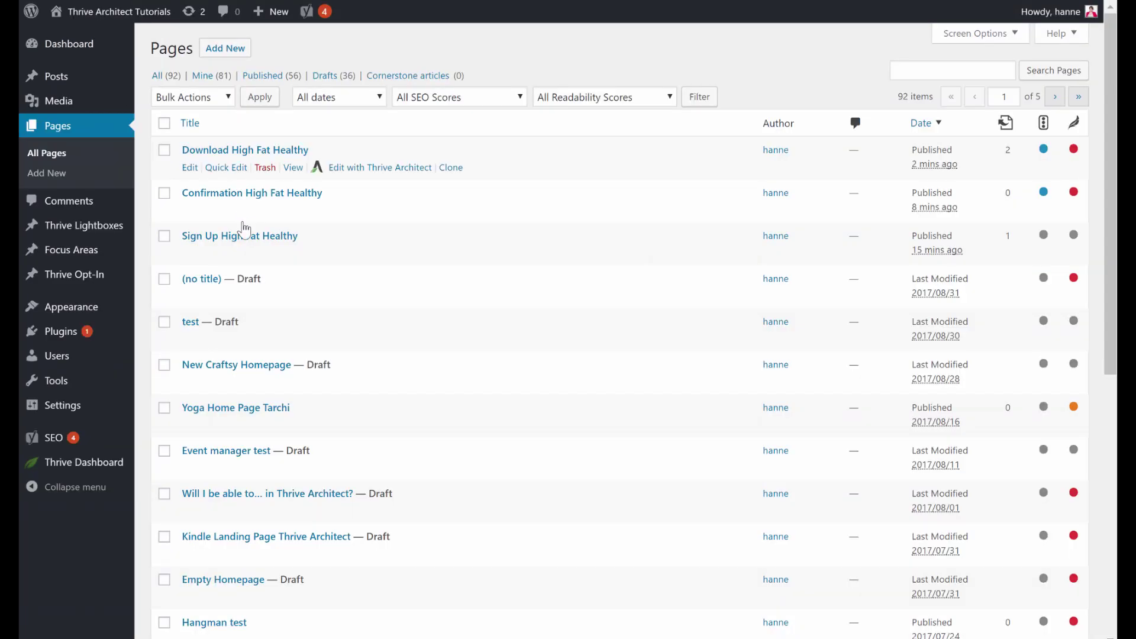
mouse_move(228, 240)
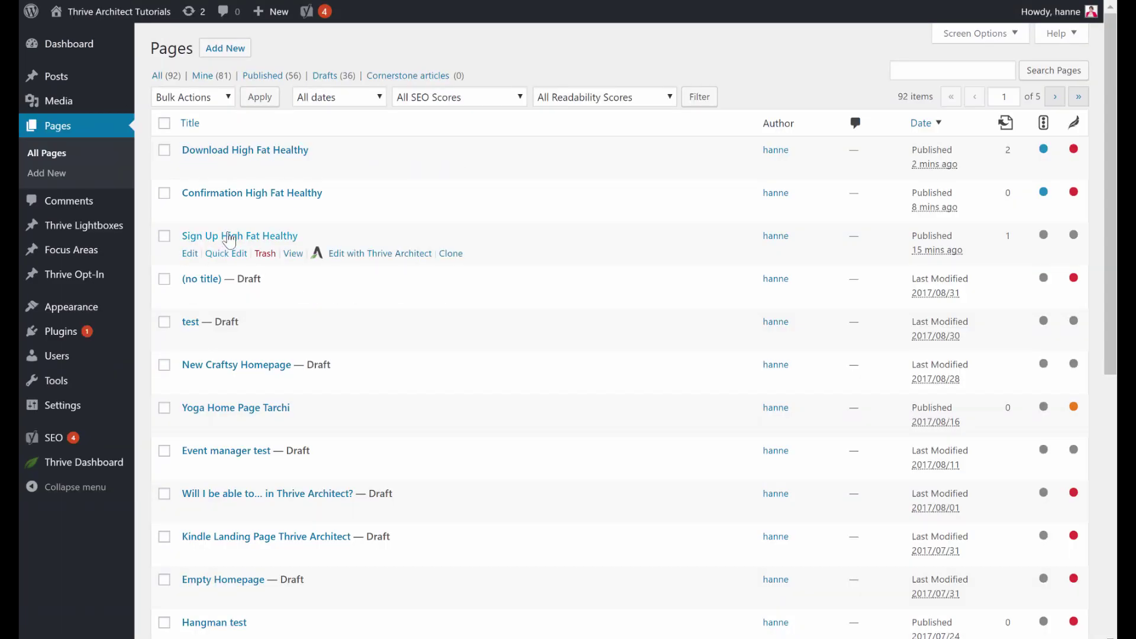
click(389, 255)
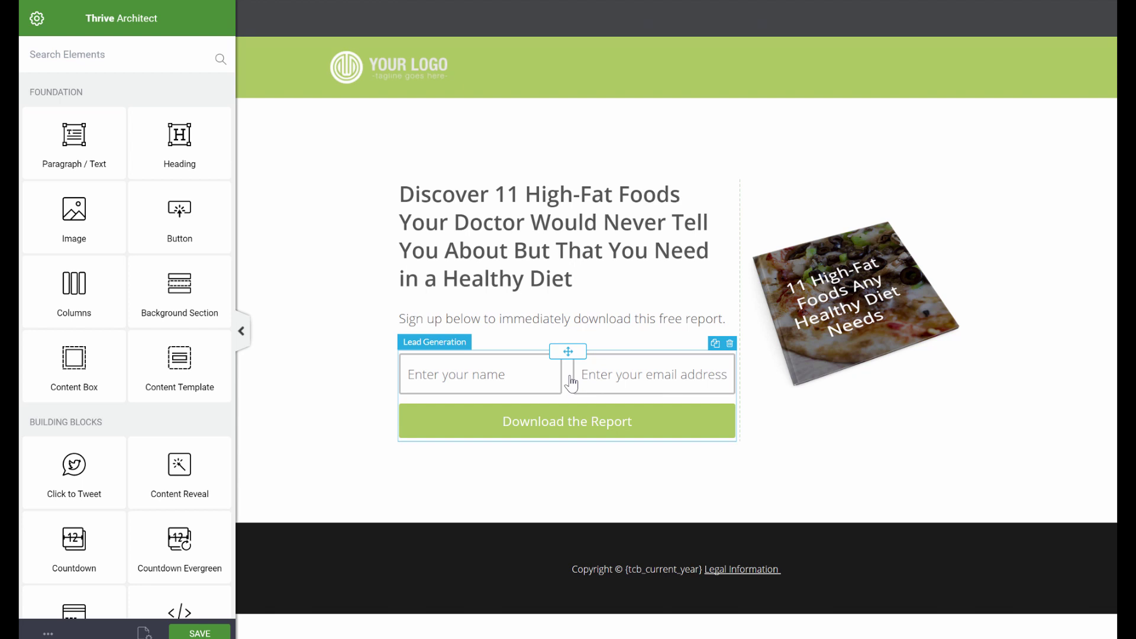
Start connecting the sign-up page's lead generation form to a service and choose ActiveCampaign as the API connection.
click(571, 383)
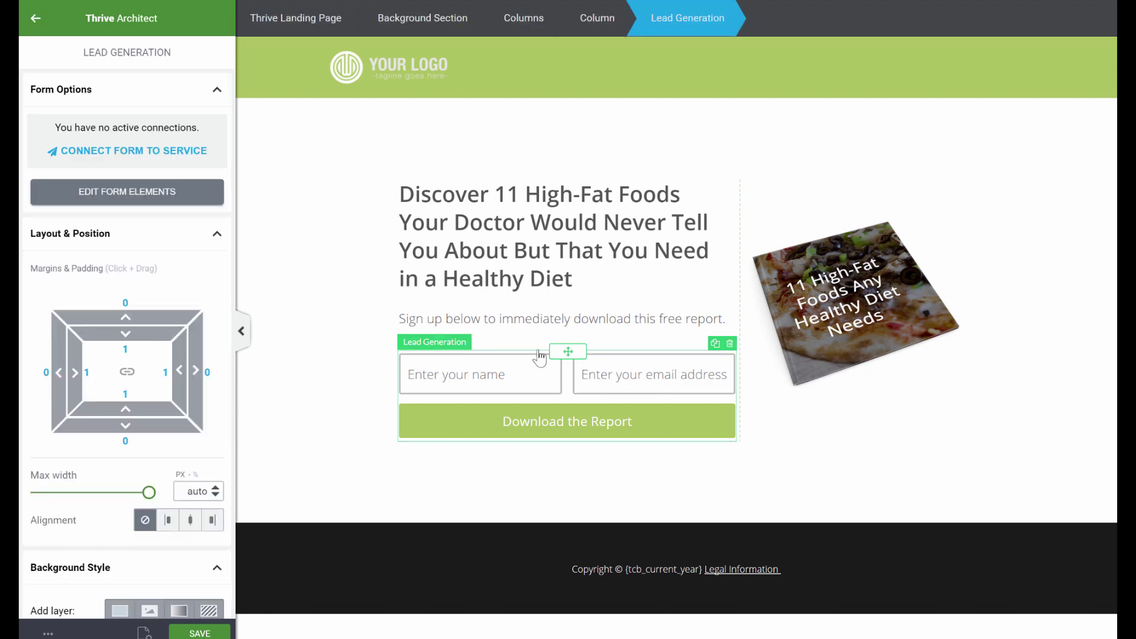
click(134, 155)
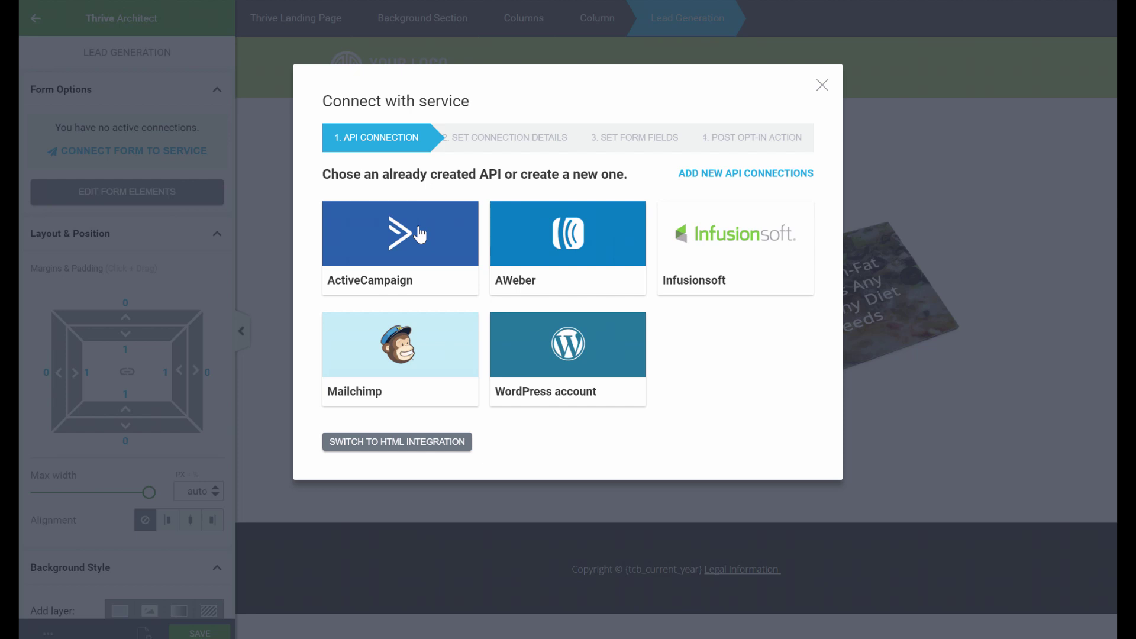
click(395, 250)
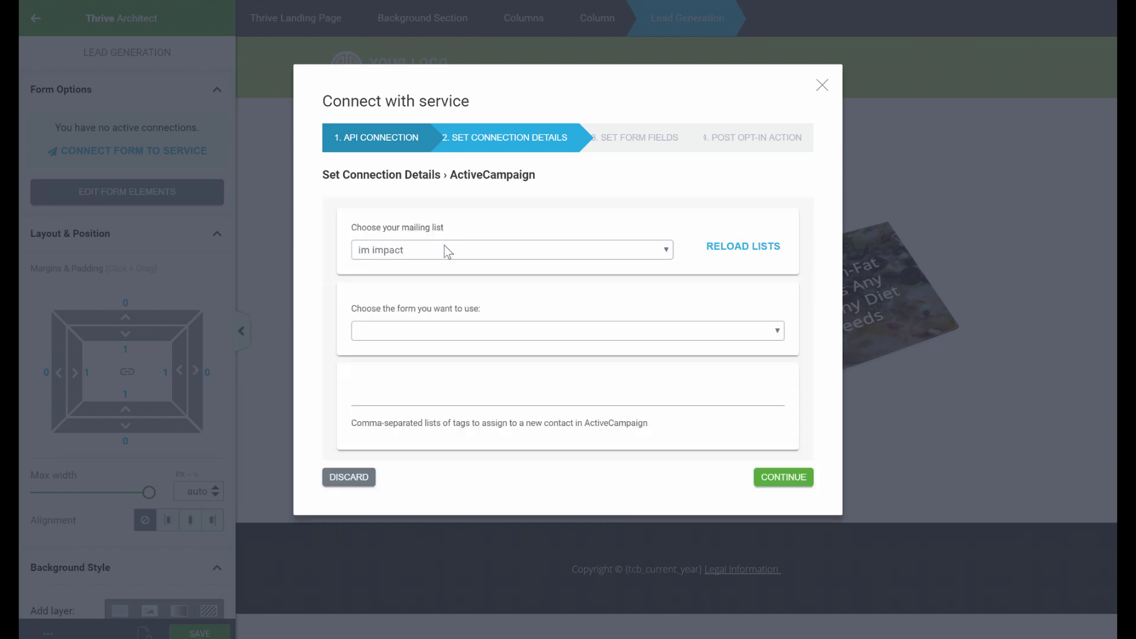
Look through the available mailing lists and forms, and choose the Thrive Themes mailing list for the connection.
click(444, 250)
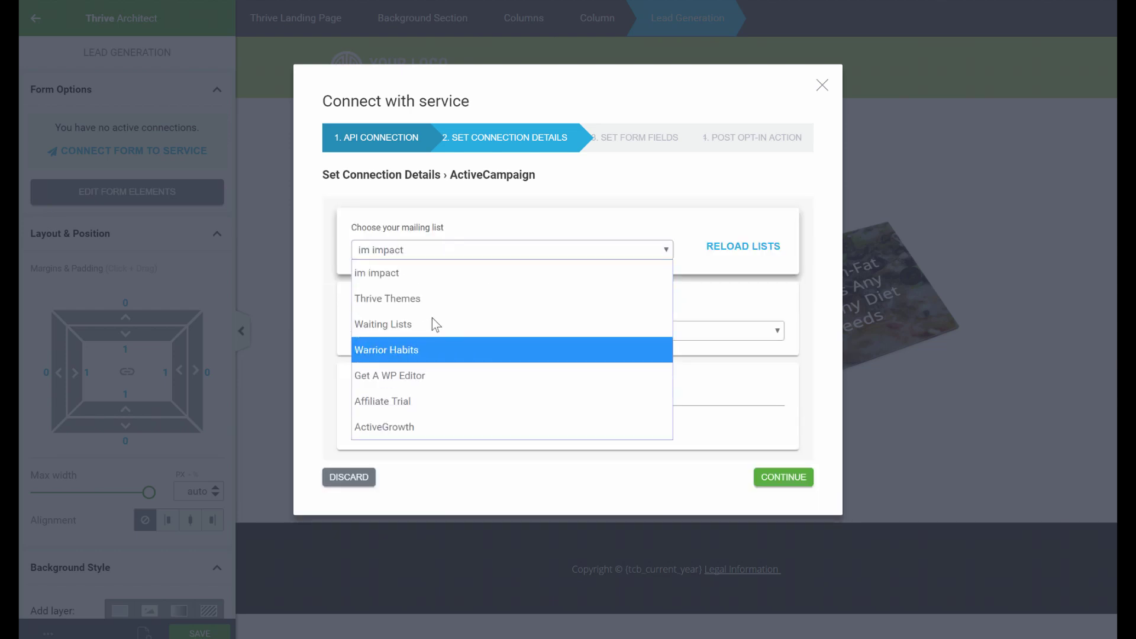
click(529, 231)
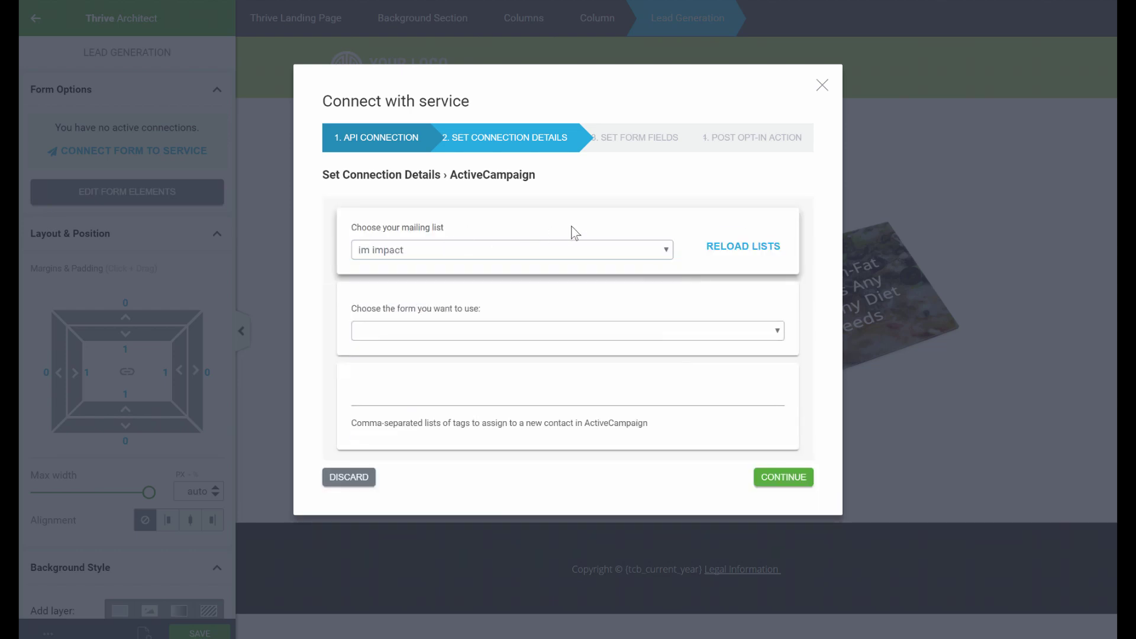
click(449, 329)
click(449, 329)
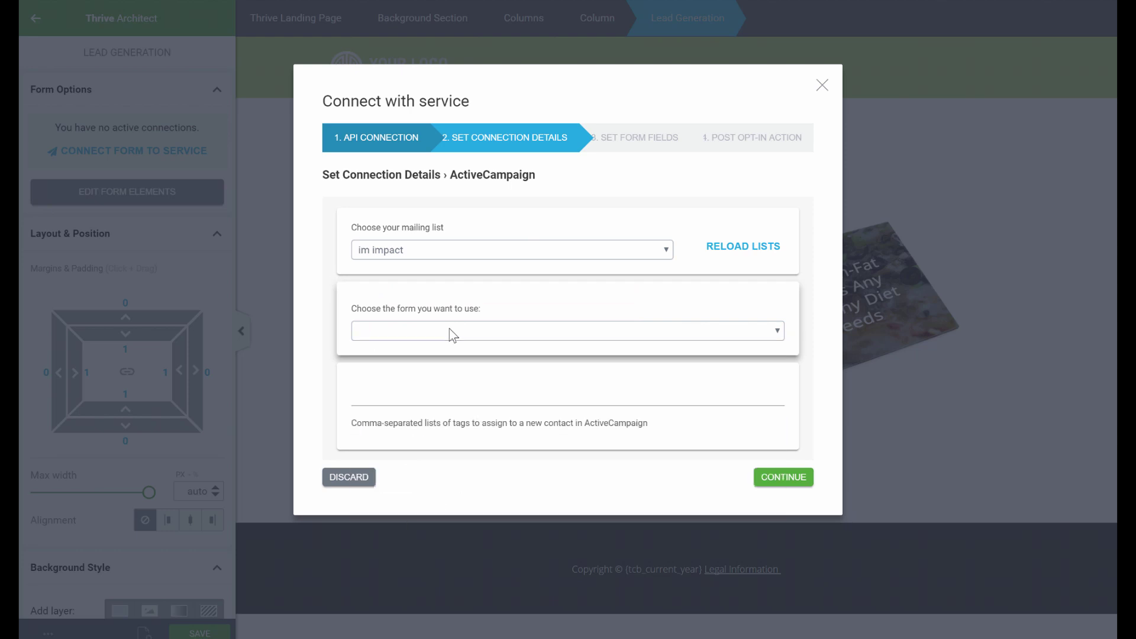
click(449, 250)
click(459, 297)
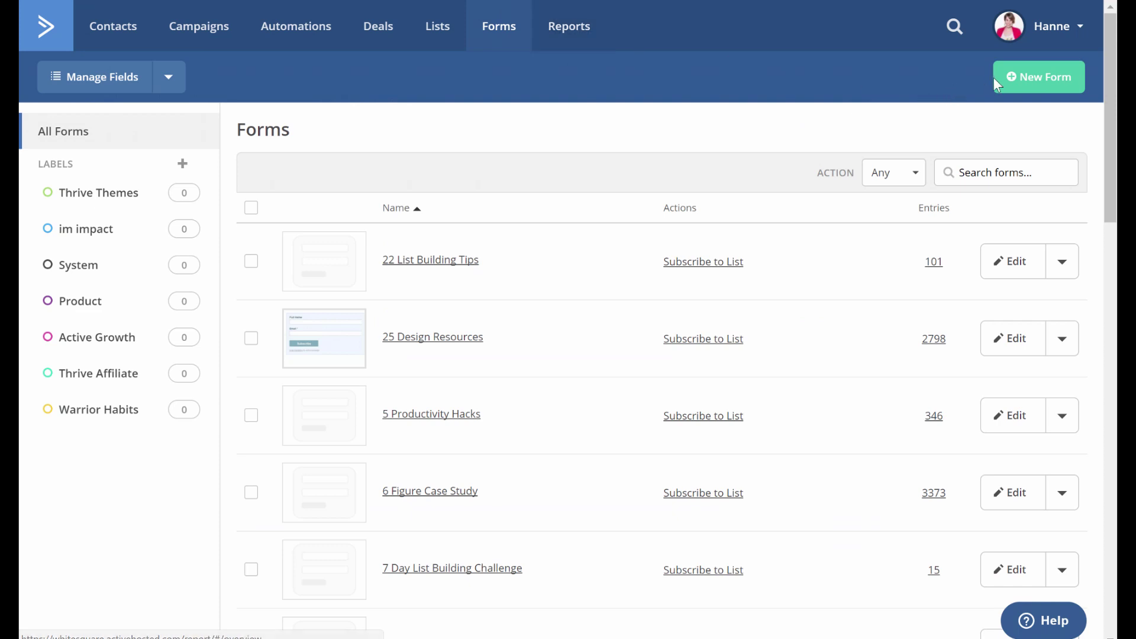
In ActiveCampaign, create an inline form named Healthy Food that subscribes contacts to the Thrive Themes list.
click(1012, 74)
text(Healthy Food)
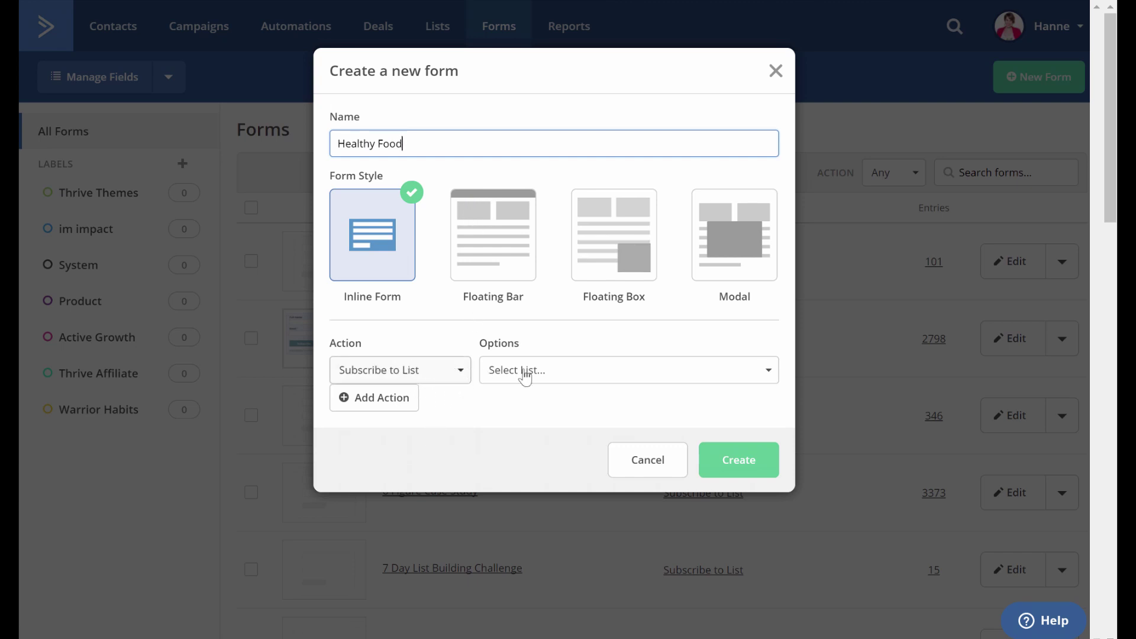
click(639, 373)
click(563, 474)
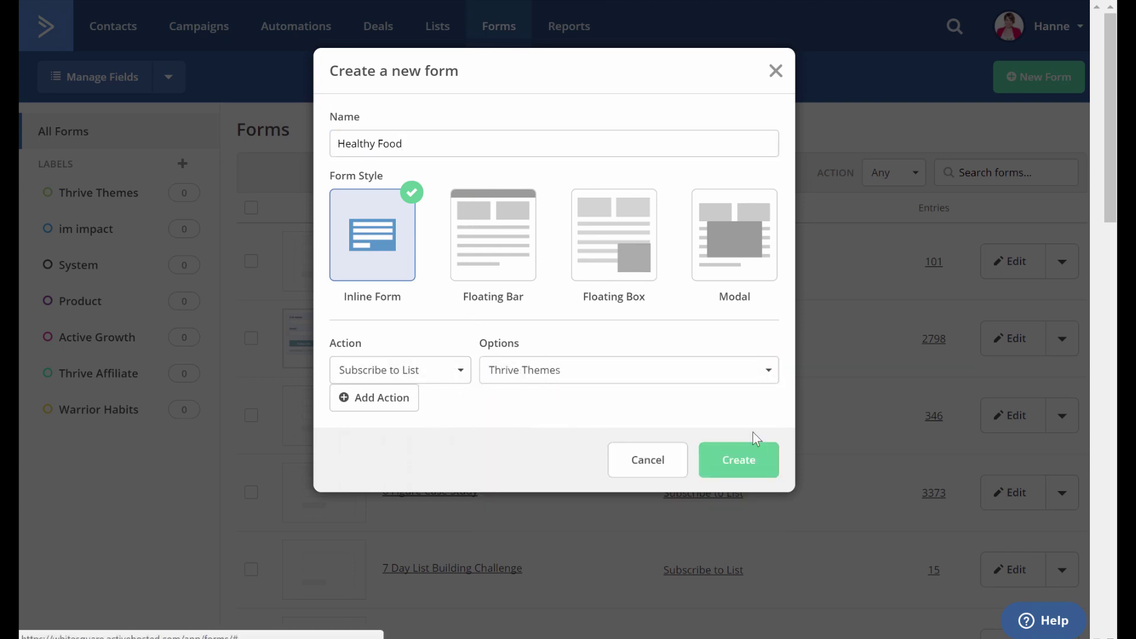
click(756, 466)
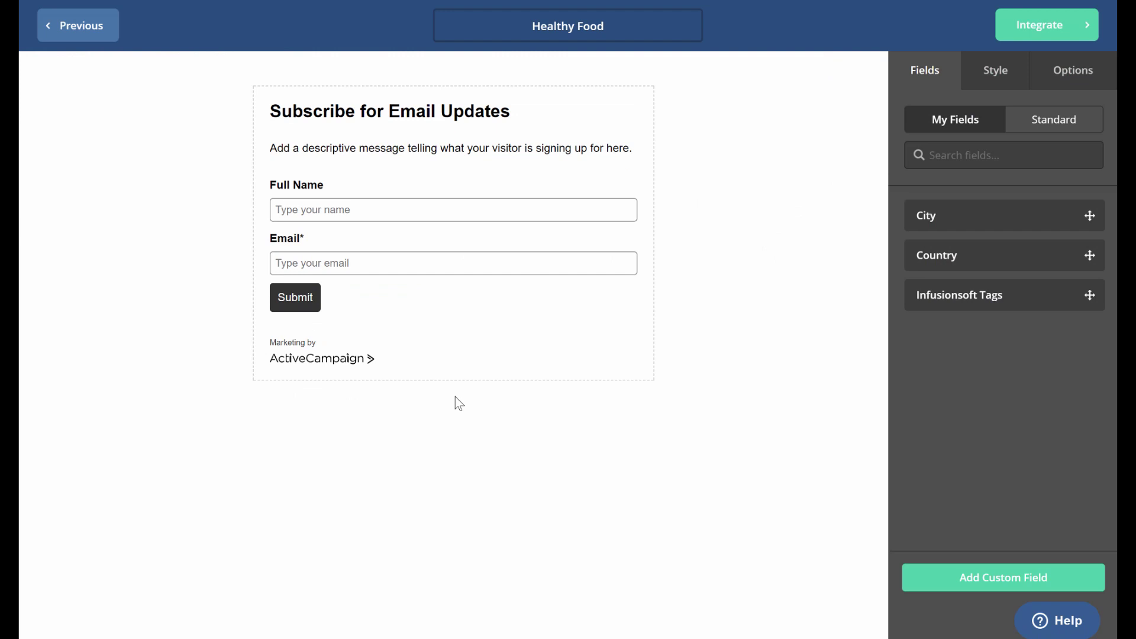
Turn opt-in confirmation off and back on in the Healthy Food form's subscribe action settings and save them.
click(1085, 75)
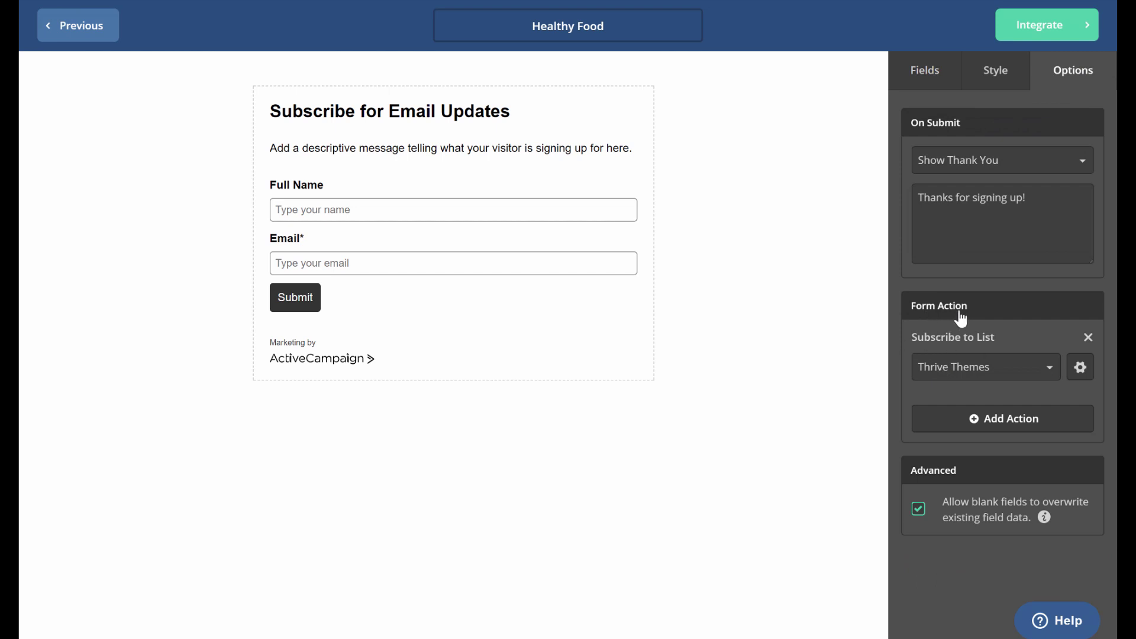
click(1080, 367)
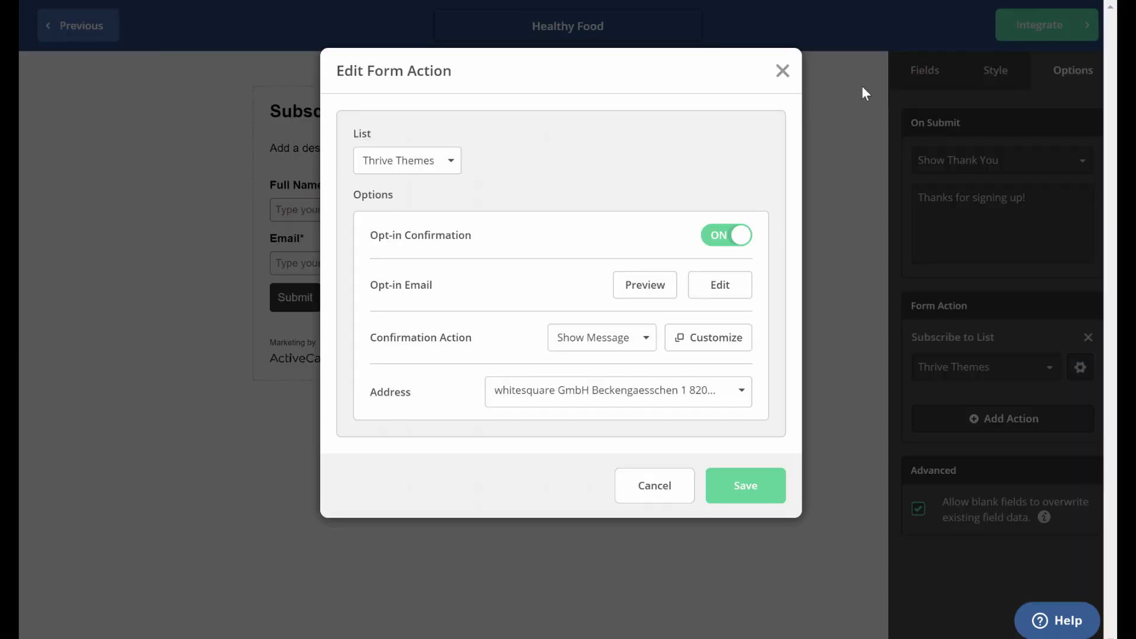
click(741, 238)
click(743, 240)
click(746, 490)
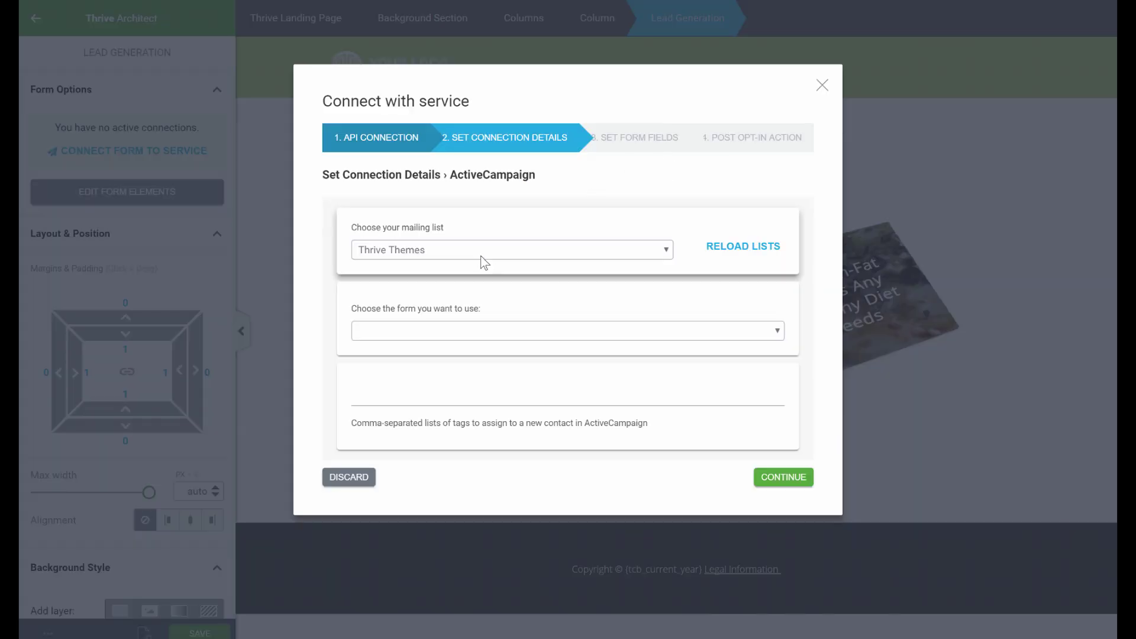
Back in Thrive Architect, reload the ActiveCampaign lists, choose the Thrive Themes list and Healthy Food form, and continue without tags.
click(488, 253)
click(477, 298)
click(753, 247)
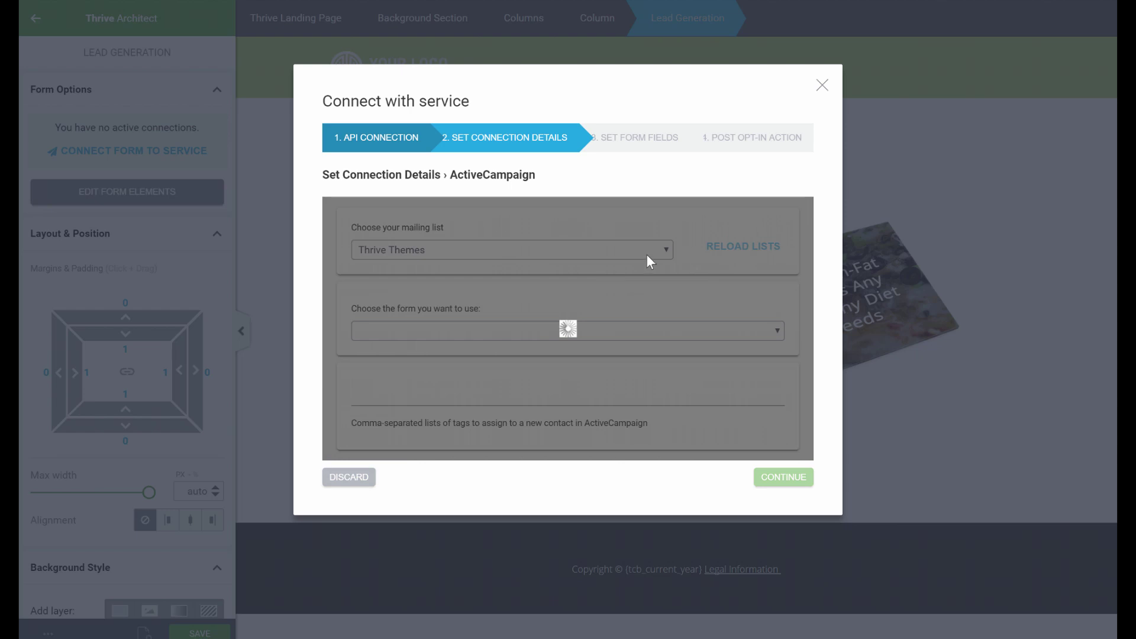
click(568, 250)
click(491, 310)
click(621, 329)
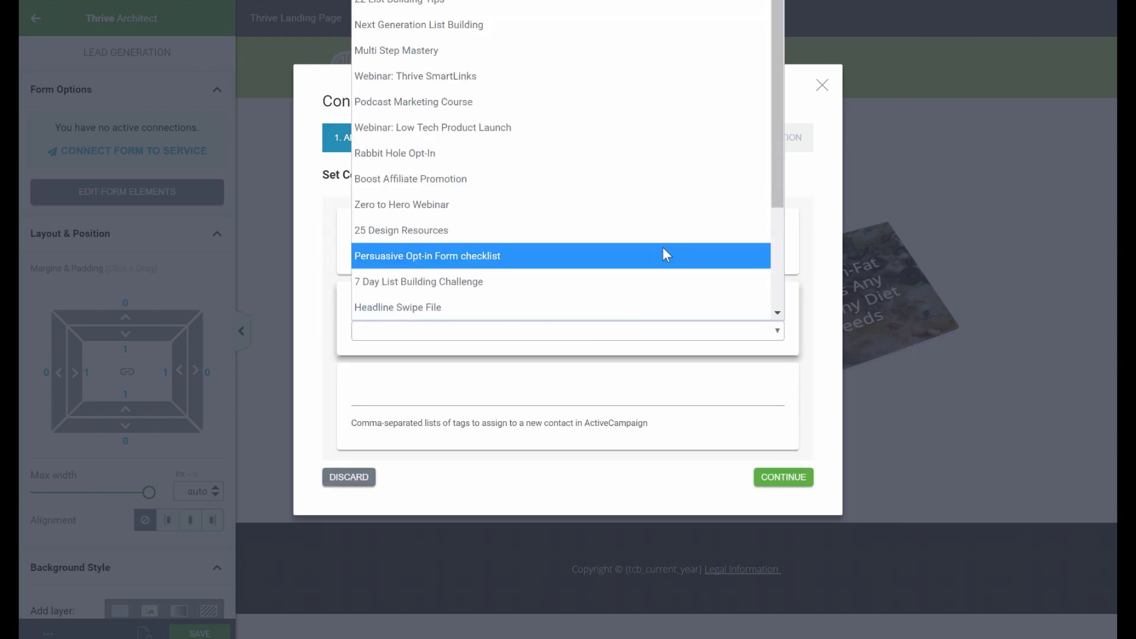
scroll(662, 246, down, 3)
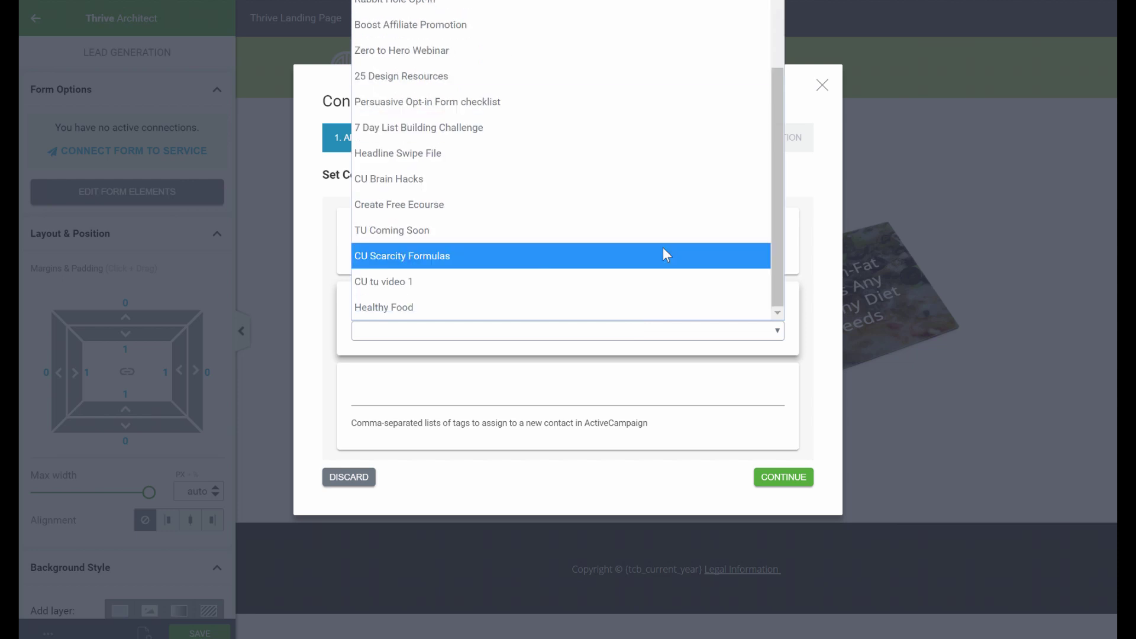
click(451, 309)
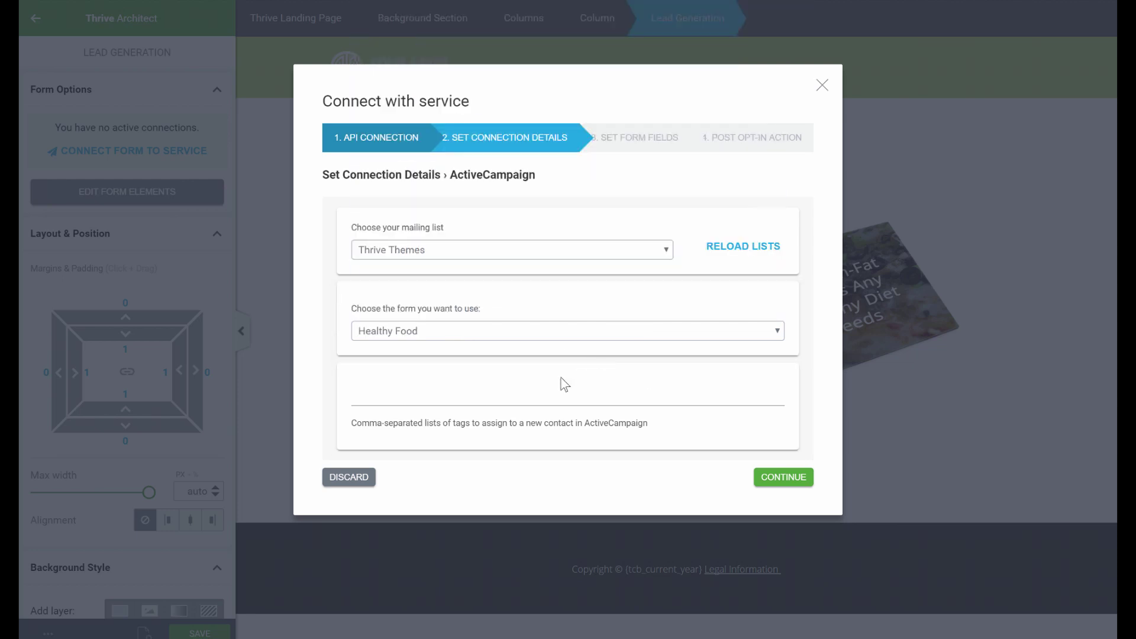
click(510, 403)
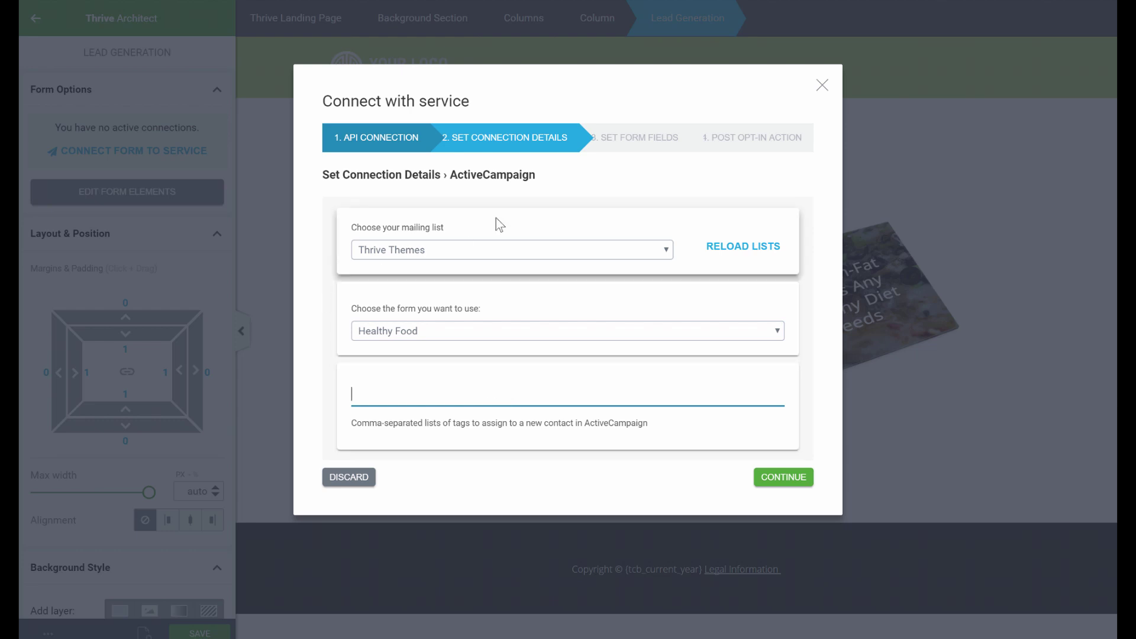
click(791, 482)
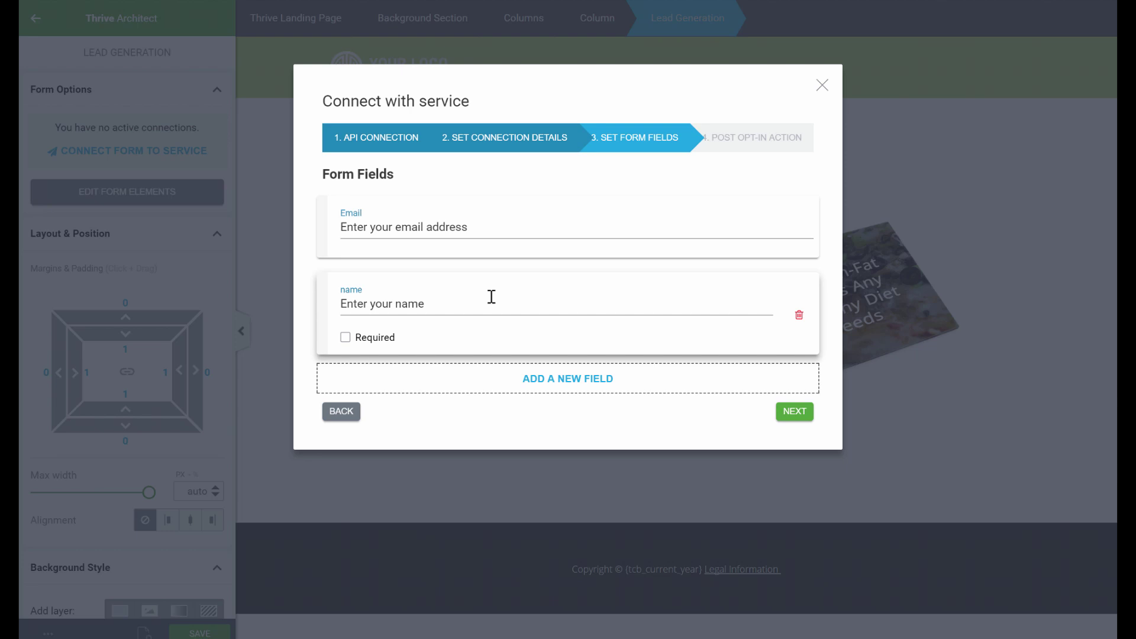
Replace the form's name field with a new Name field labelled "Enter your first name" and continue to the post opt-in action.
click(799, 316)
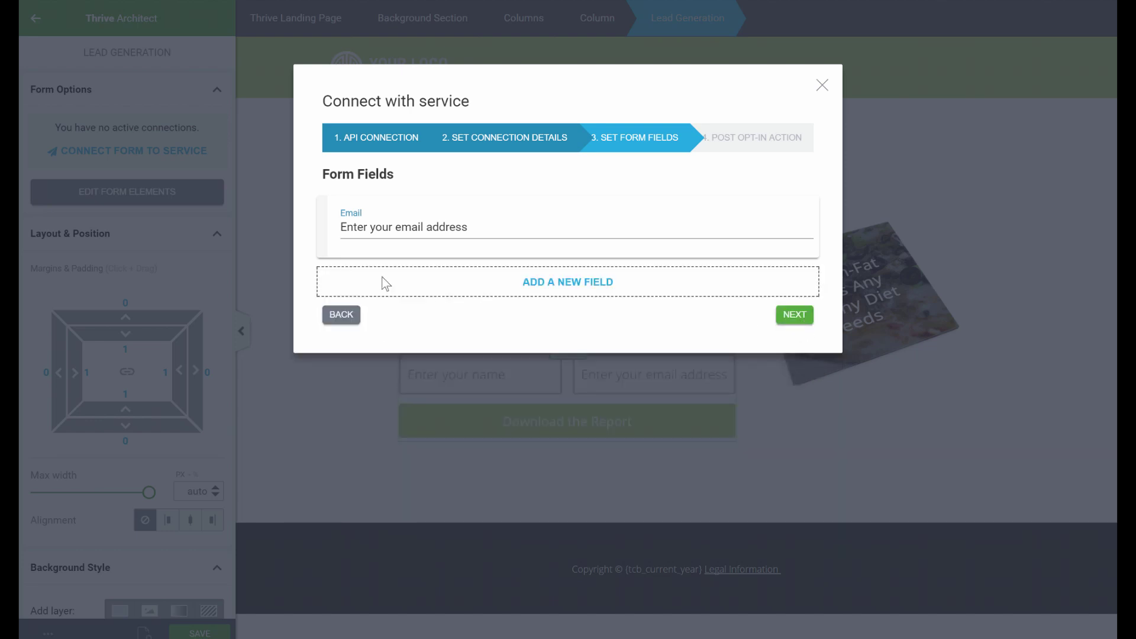
click(555, 287)
click(562, 287)
click(570, 329)
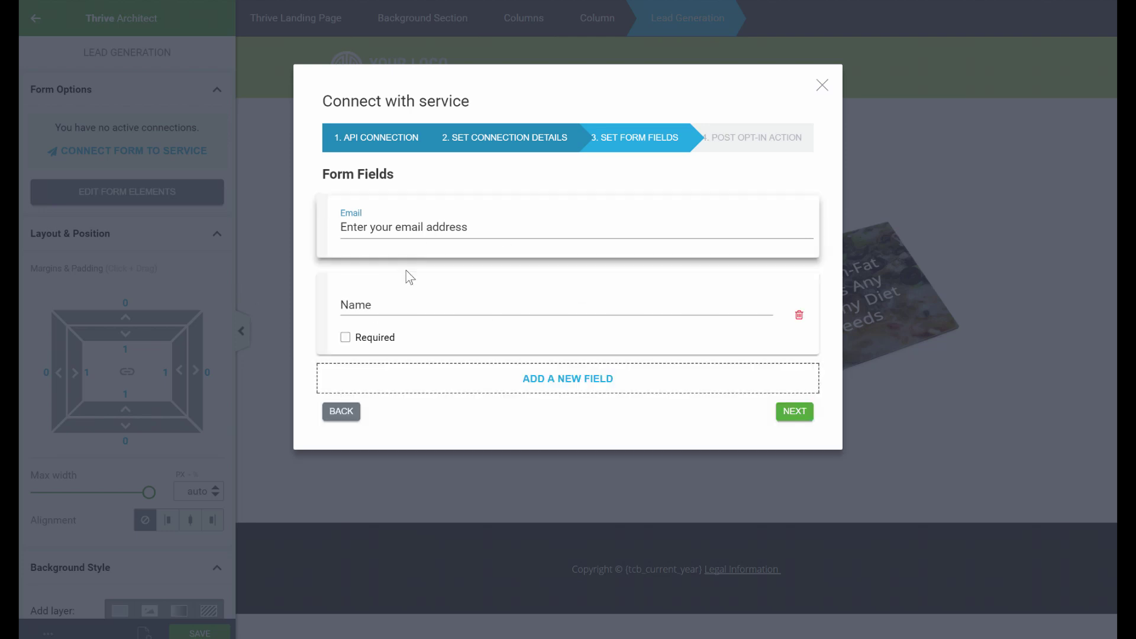
click(371, 304)
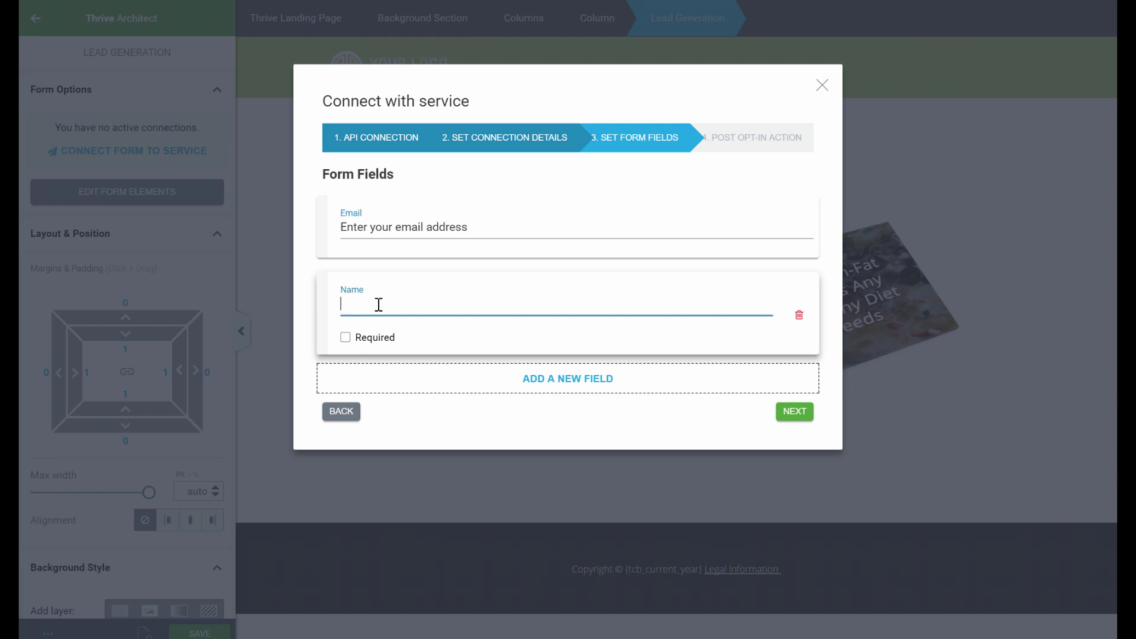
text(Enter your first name)
click(787, 417)
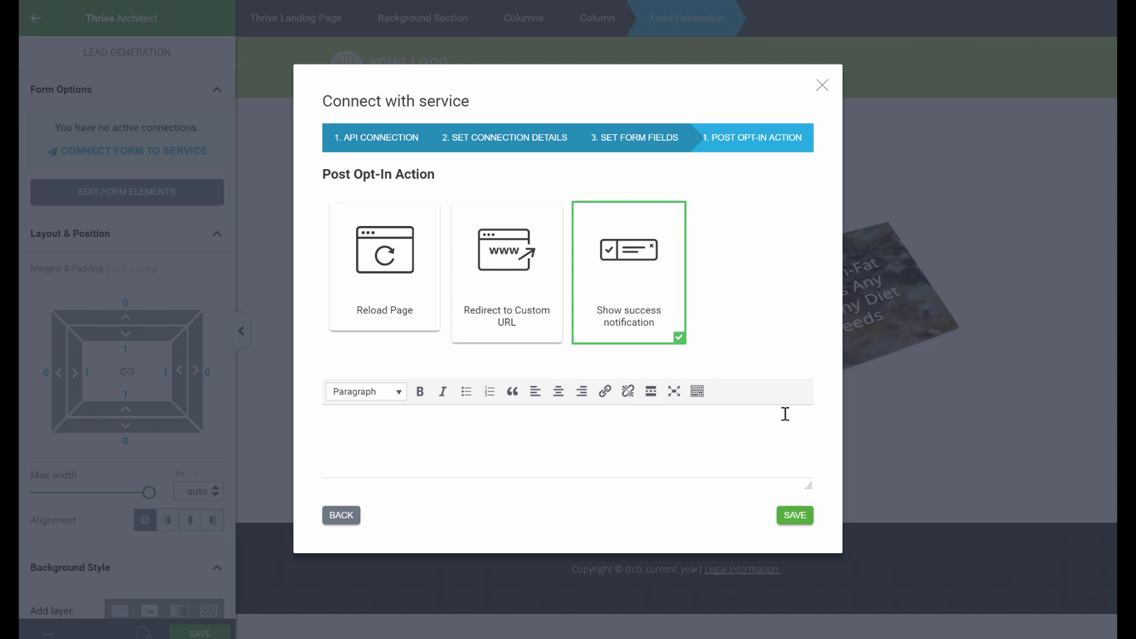
Set the post opt-in action to redirect to the Confirmation High Fat Healthy page and save the connection.
click(499, 286)
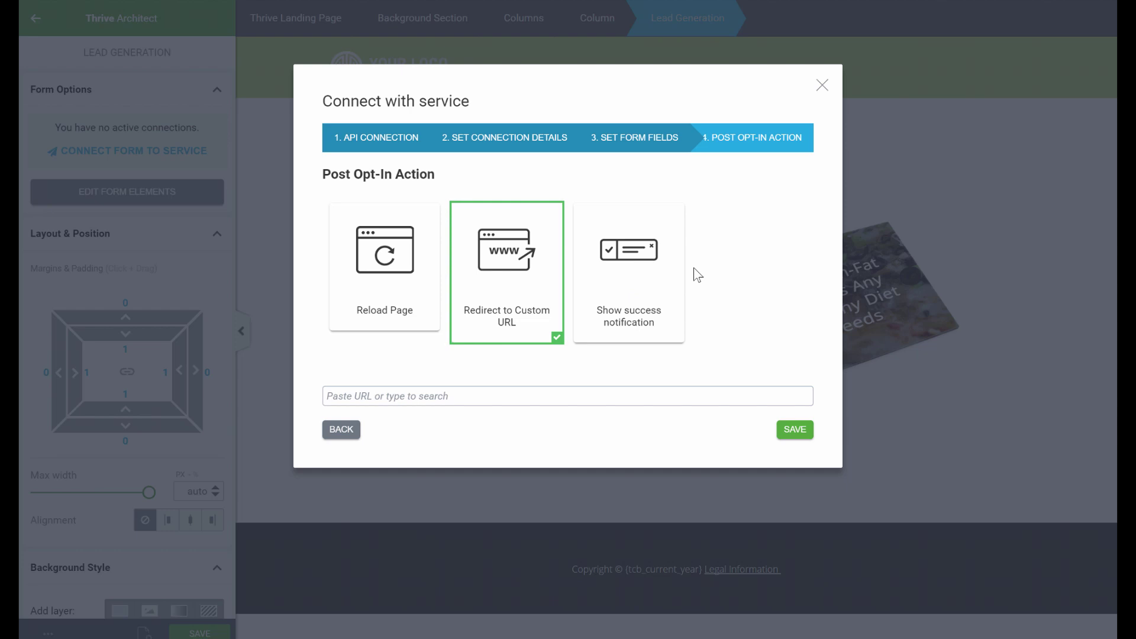
click(494, 400)
text(confir)
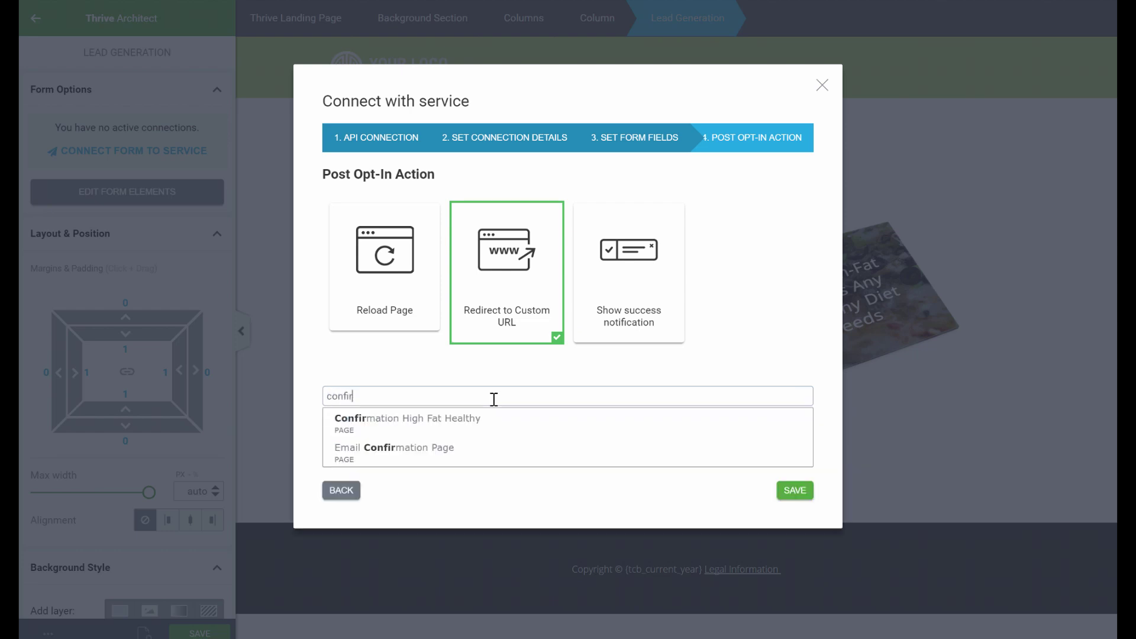
click(425, 425)
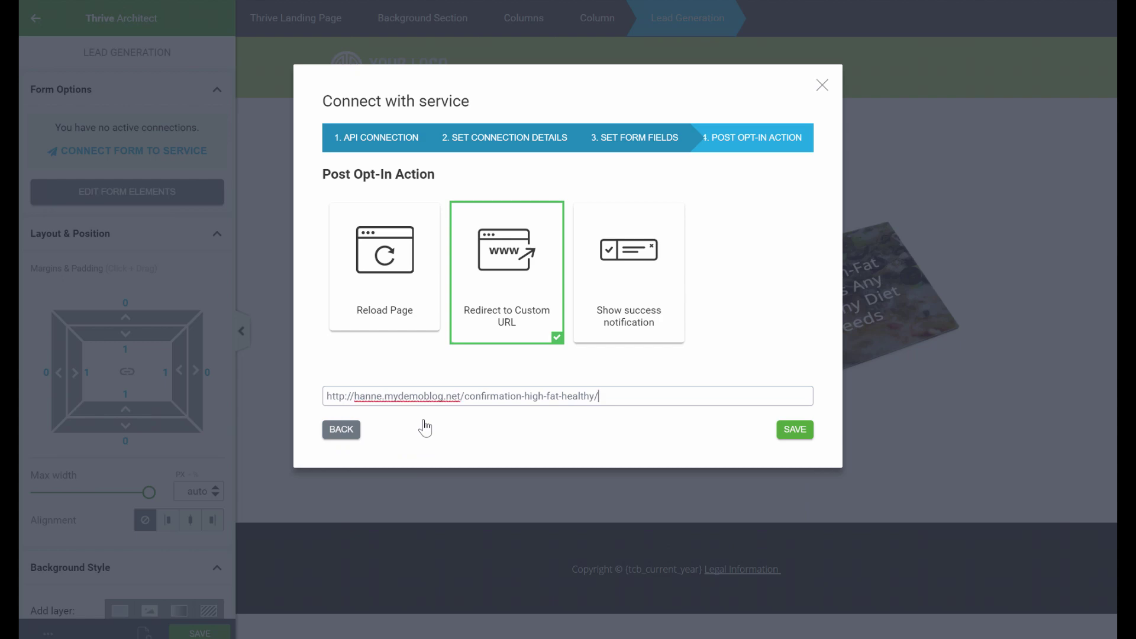
click(795, 437)
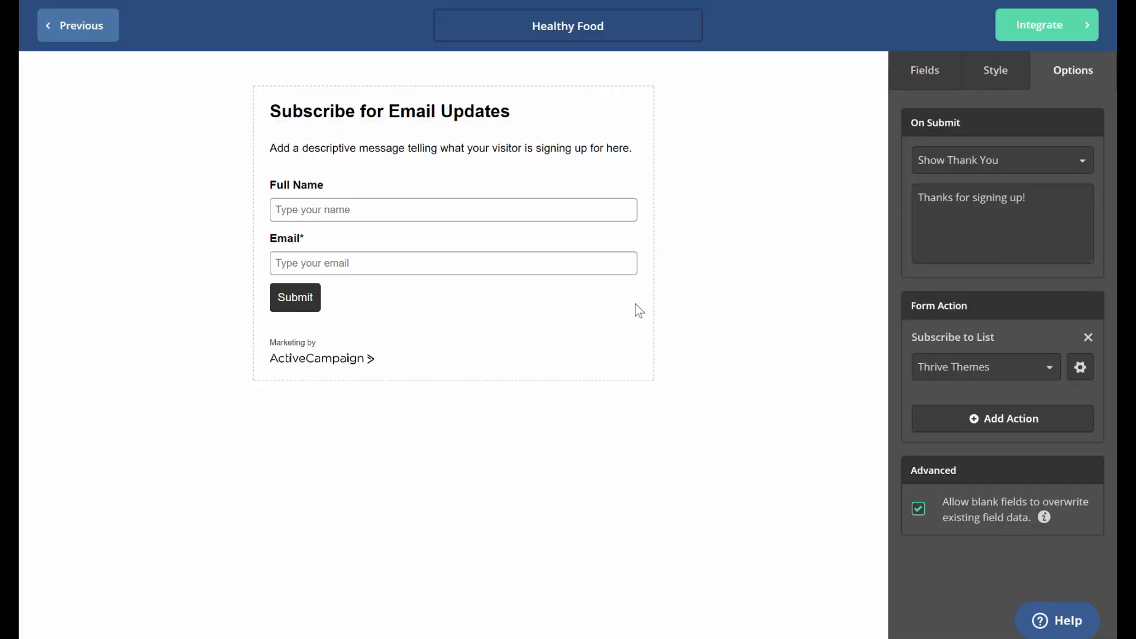
In ActiveCampaign, make the form's confirmation action redirect to the download-high-fat-healthy-143552436 page URL and save it.
click(1081, 368)
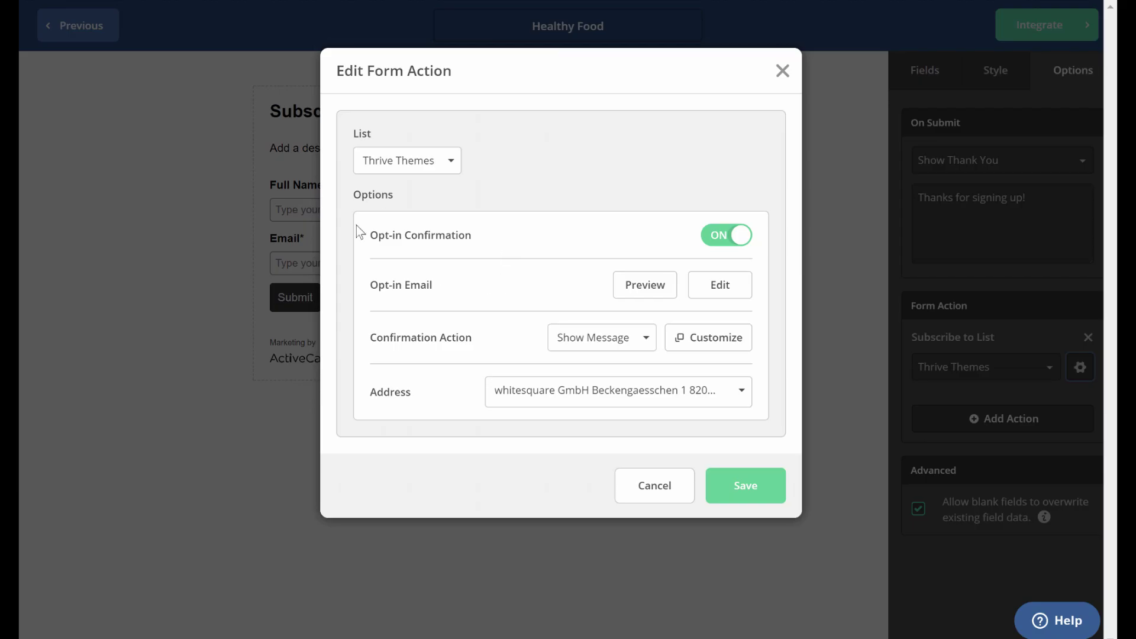
click(648, 337)
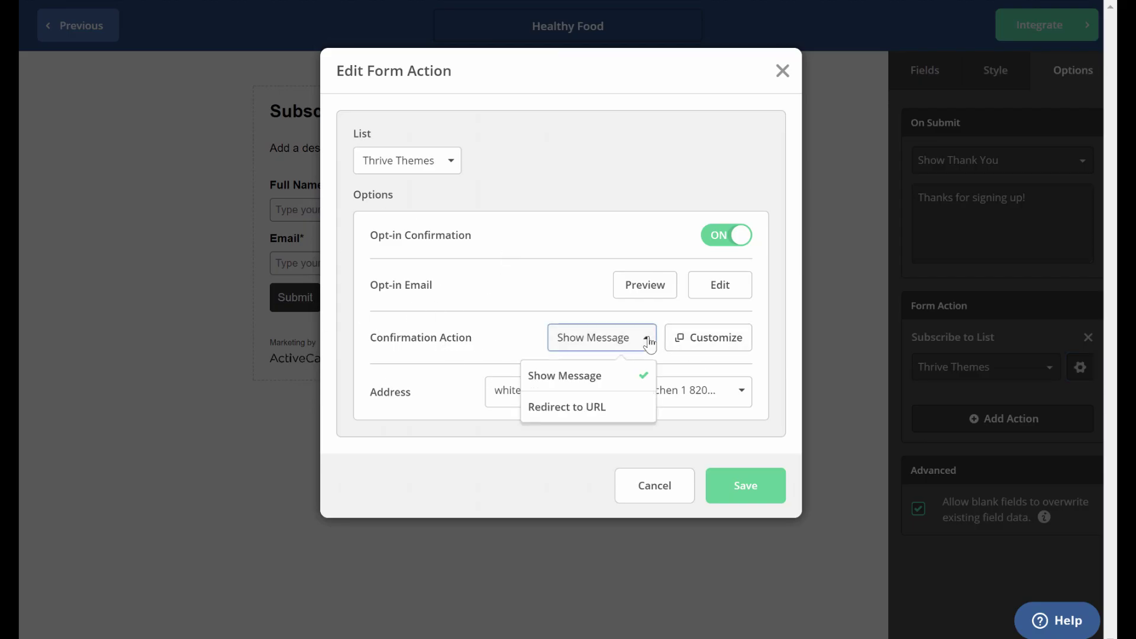
click(594, 408)
click(465, 374)
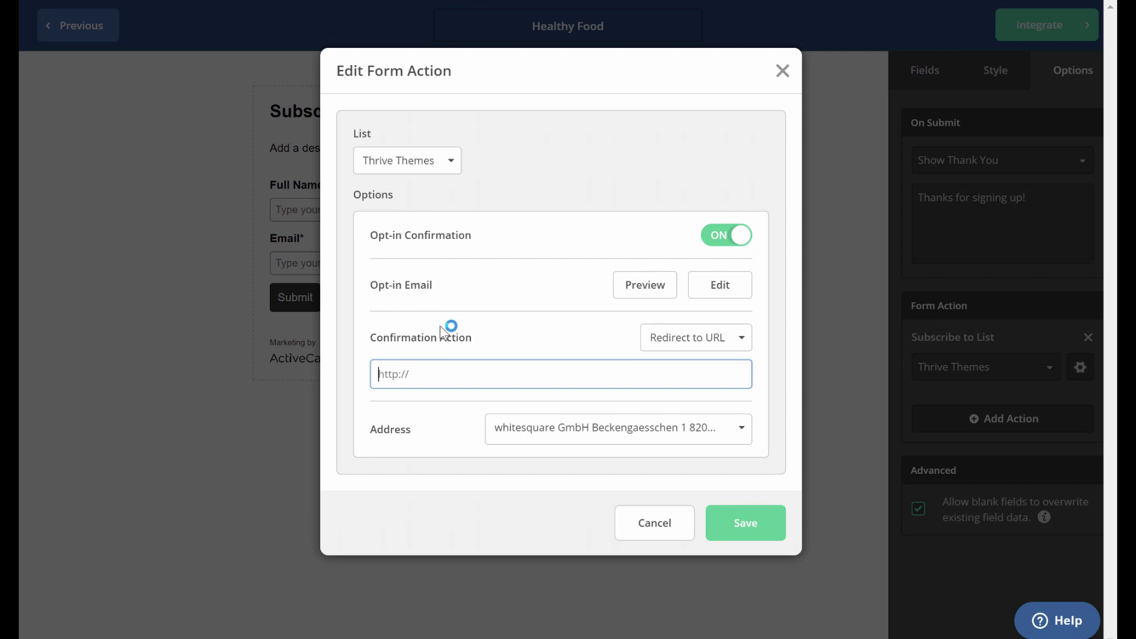
text(http://hanne.mydemoblog.net/download-high-fat-healthy-143552436/)
click(601, 403)
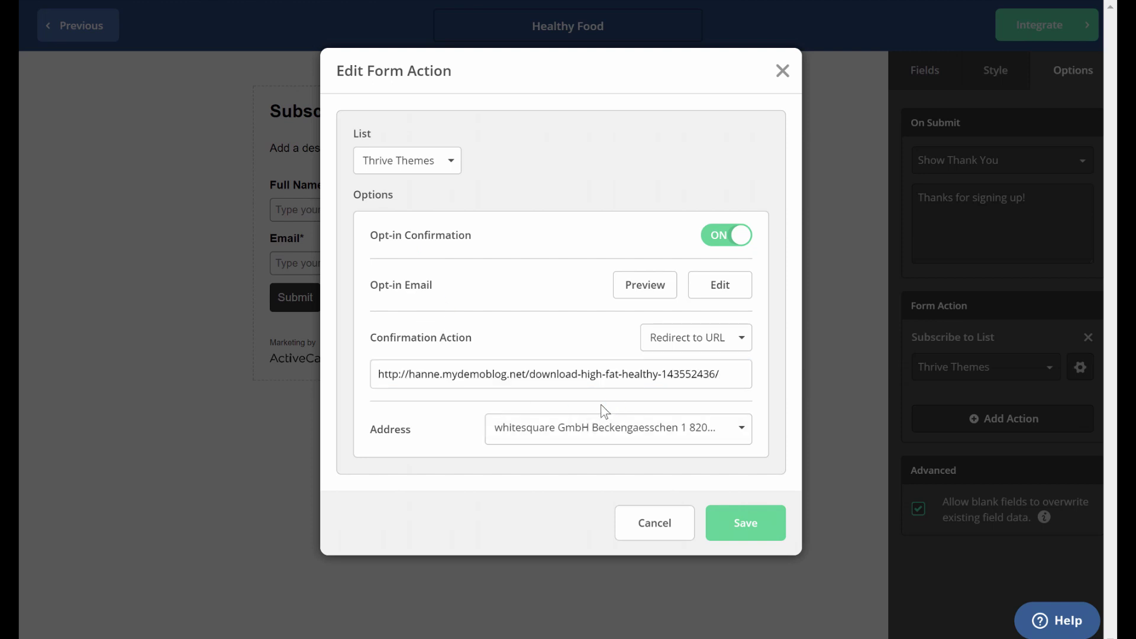
click(747, 523)
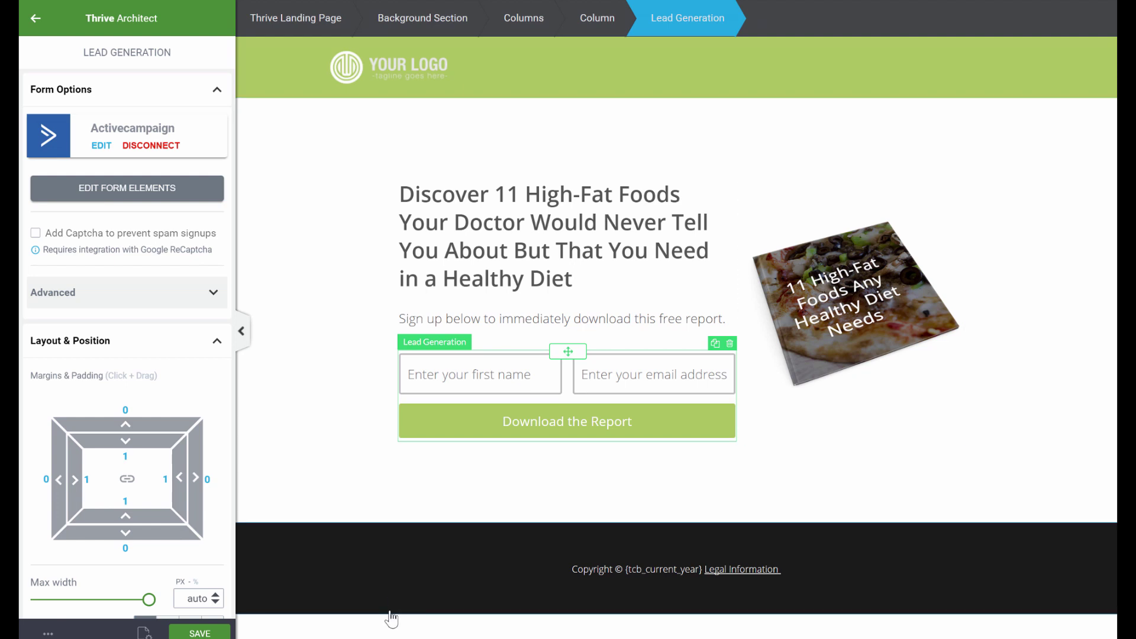
Open the finished sign-up page and submit the form with a first name and an e-mail address as a test.
click(232, 583)
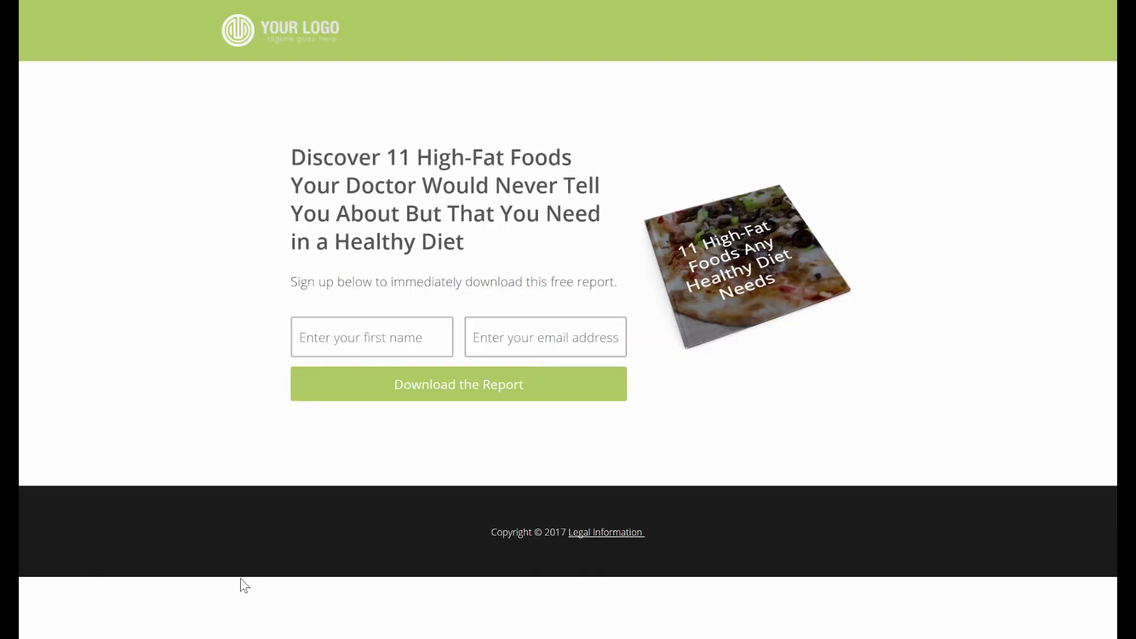
click(377, 346)
text(Ha)
key(Down)
key(Return)
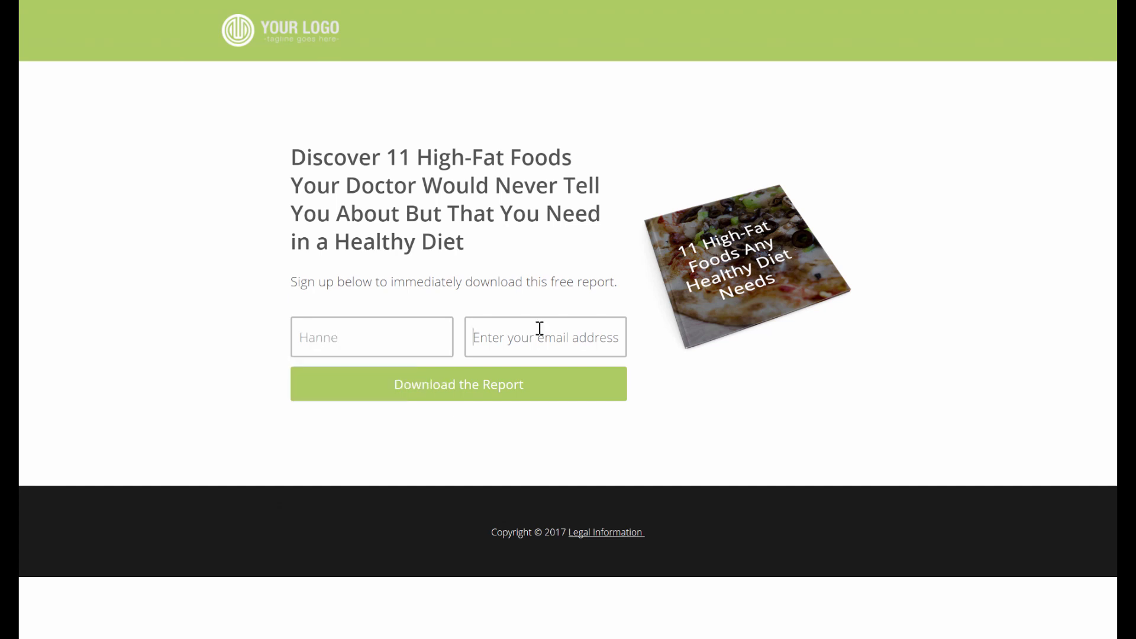
click(540, 329)
key(ctrl+v)
click(469, 386)
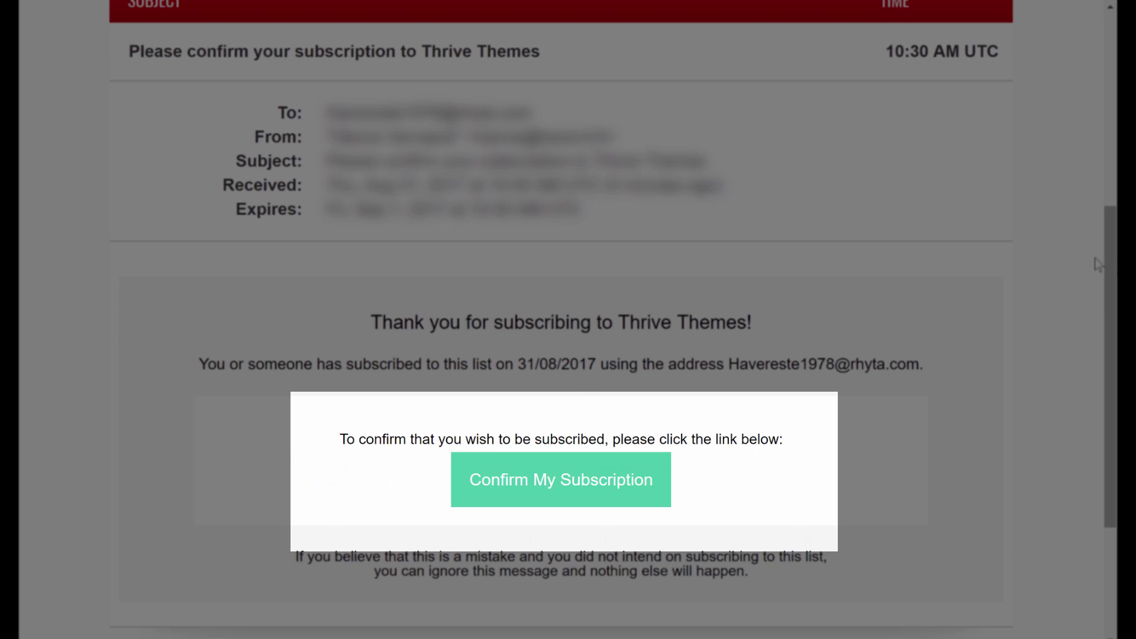
Confirm the subscription from the received e-mail and start the report download on the thank-you page.
click(618, 500)
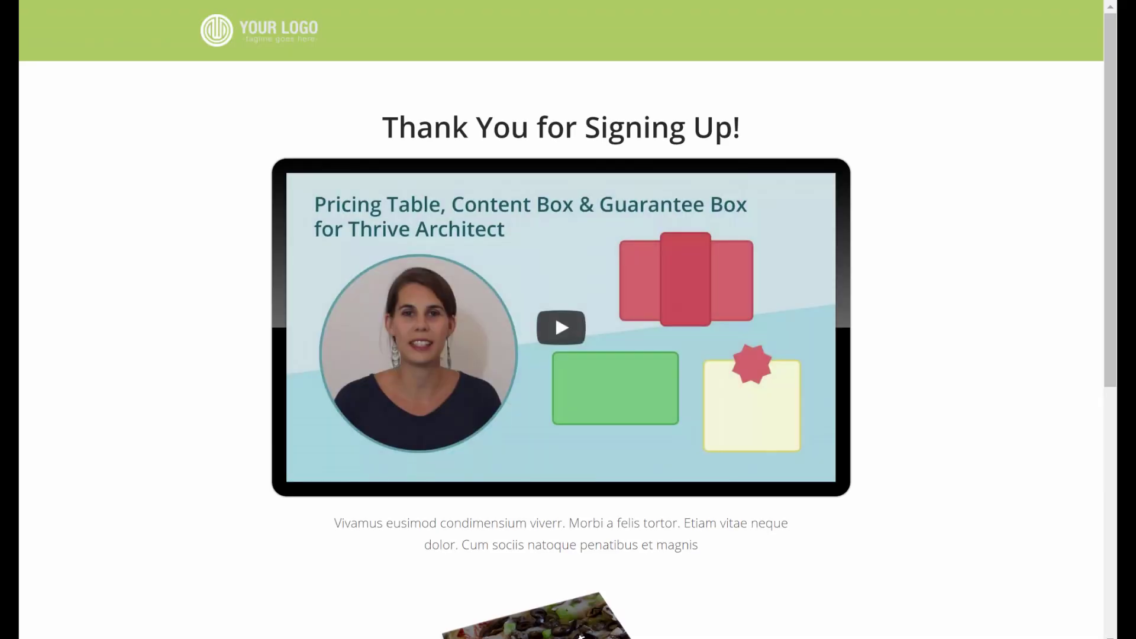
scroll(1109, 329, down, 5)
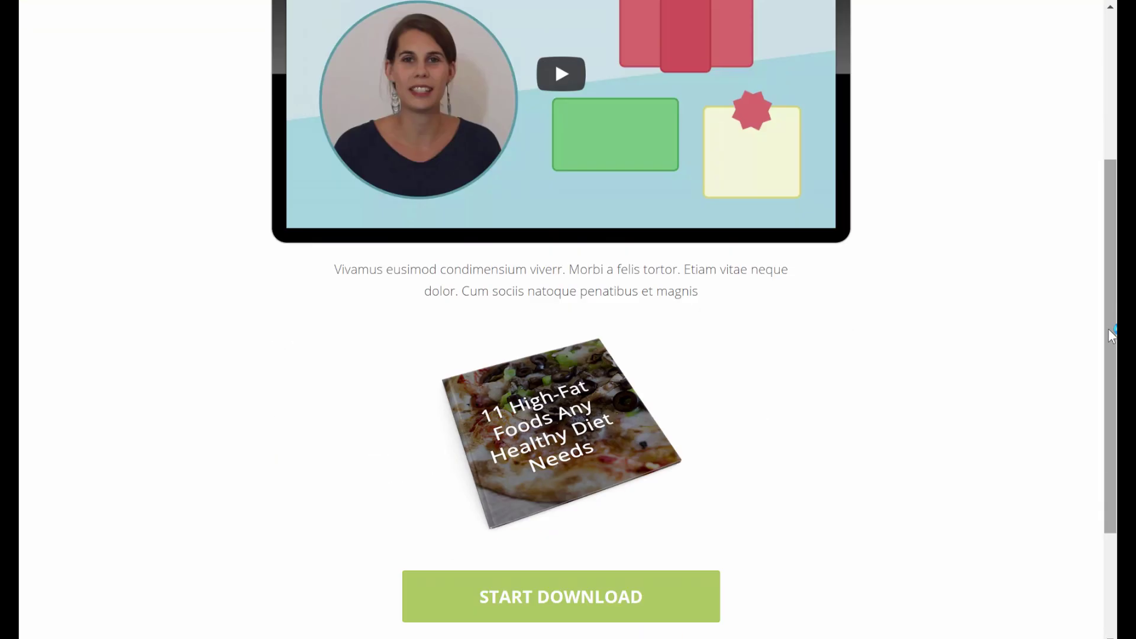
click(556, 379)
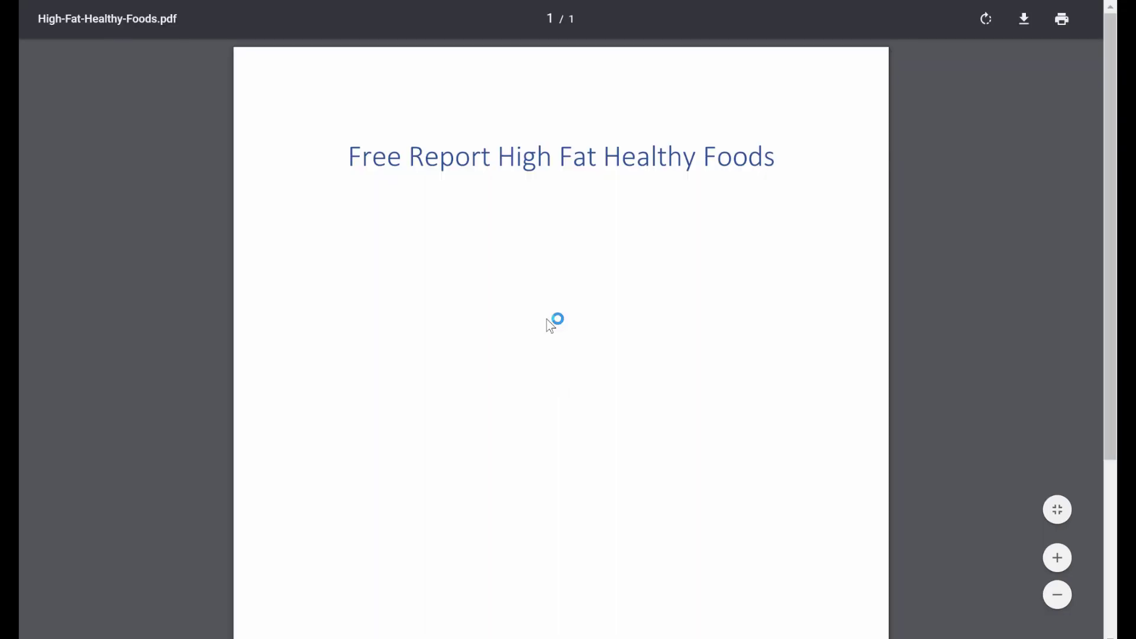